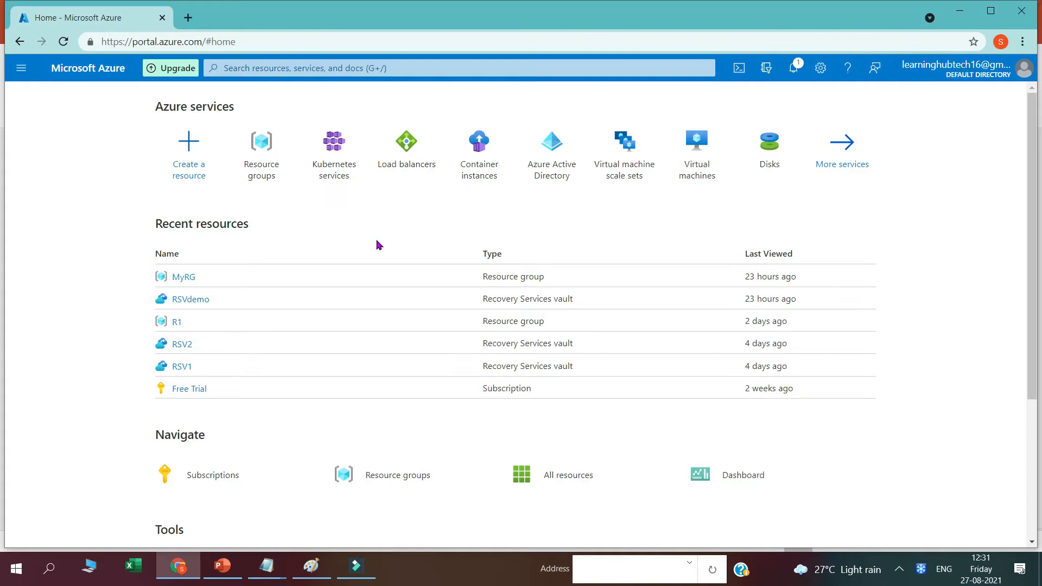
Find the Kubernetes services by searching for "kuber" and start creating a new Kubernetes cluster.
{"action": "left_click", "coordinate": [246, 69]}
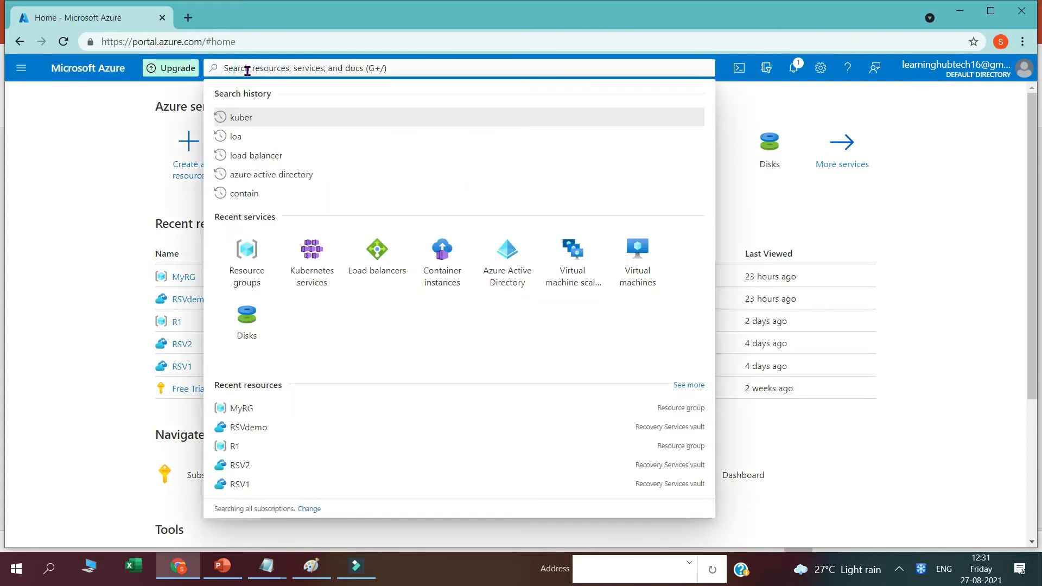
{"action": "type", "text": "kuber"}
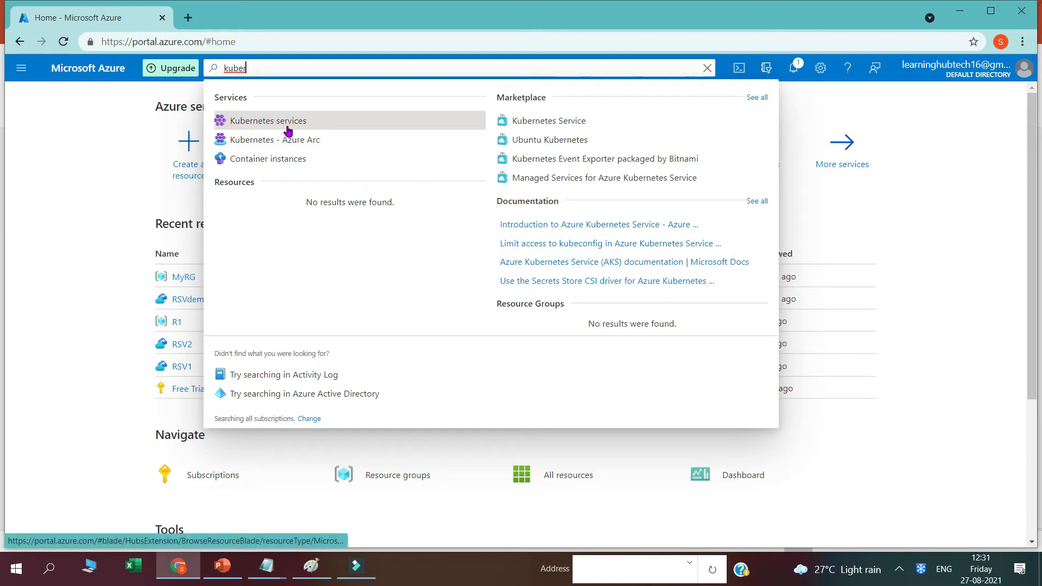
{"action": "left_click", "coordinate": [253, 121]}
{"action": "left_click", "coordinate": [48, 158]}
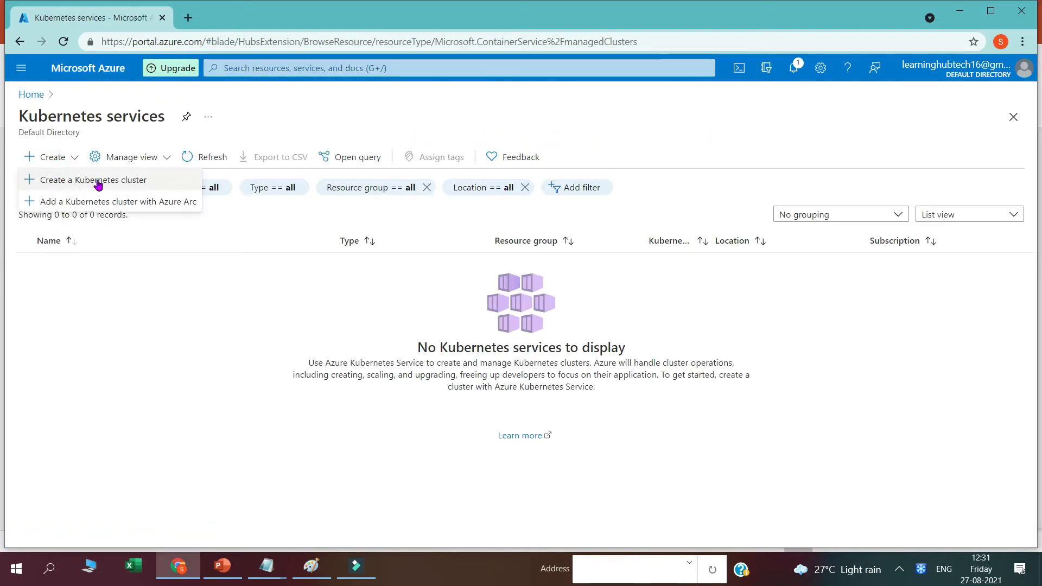
{"action": "left_click", "coordinate": [126, 183]}
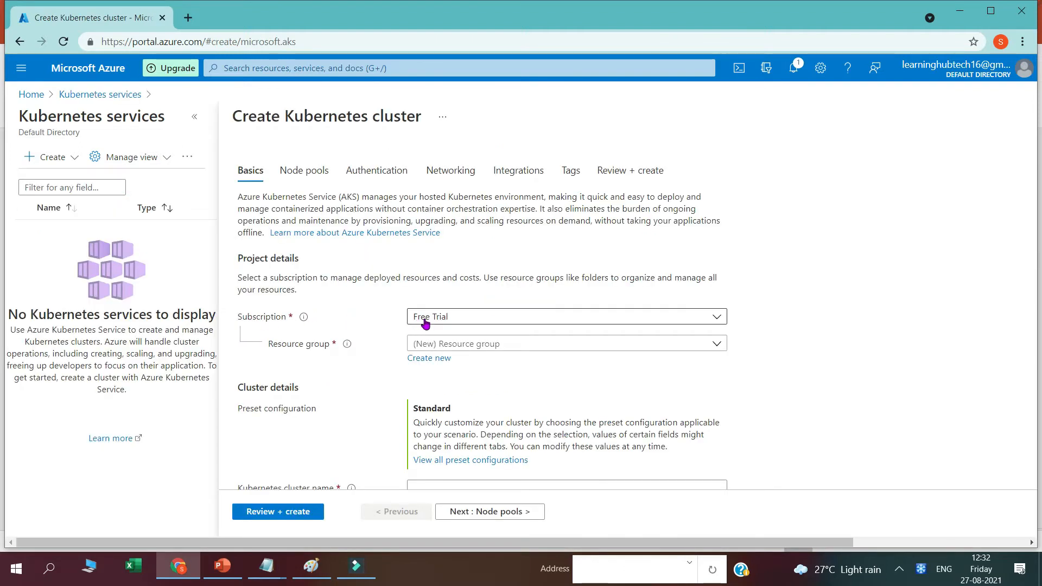
Create a new resource group named aksrg for the cluster.
{"action": "left_click", "coordinate": [426, 359]}
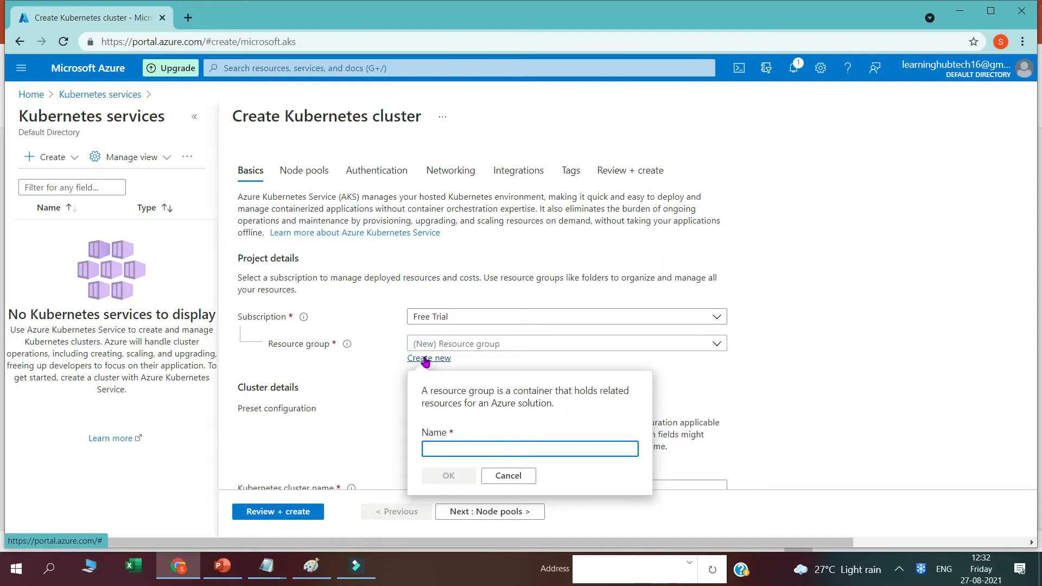
{"action": "type", "text": "aksrg"}
{"action": "left_click", "coordinate": [448, 476]}
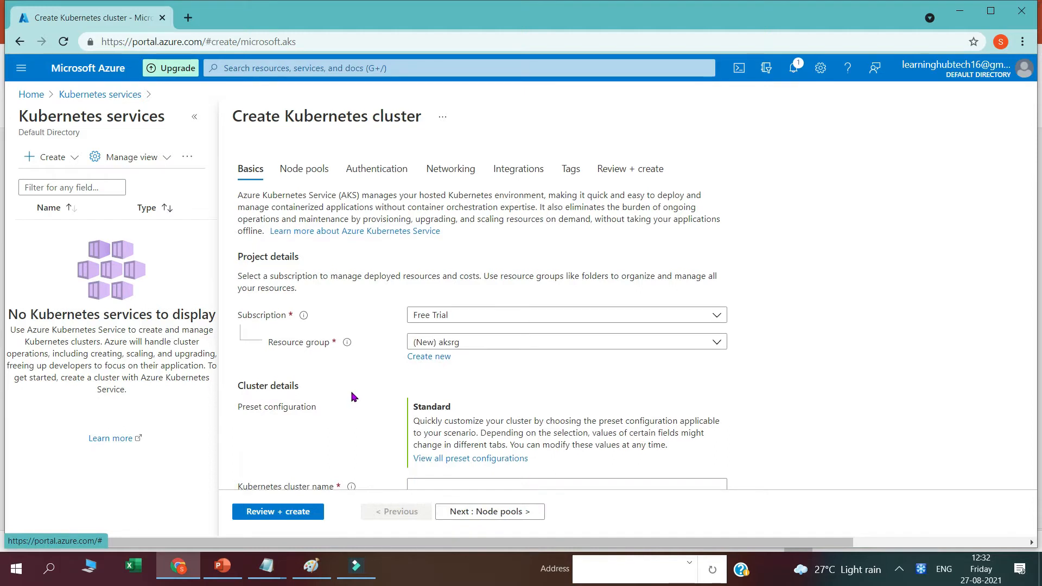
Compare all preset configurations for the cluster and apply the Standard ($$) preset.
{"action": "scroll", "coordinate": [353, 396], "scroll_direction": "down", "scroll_amount": 3}
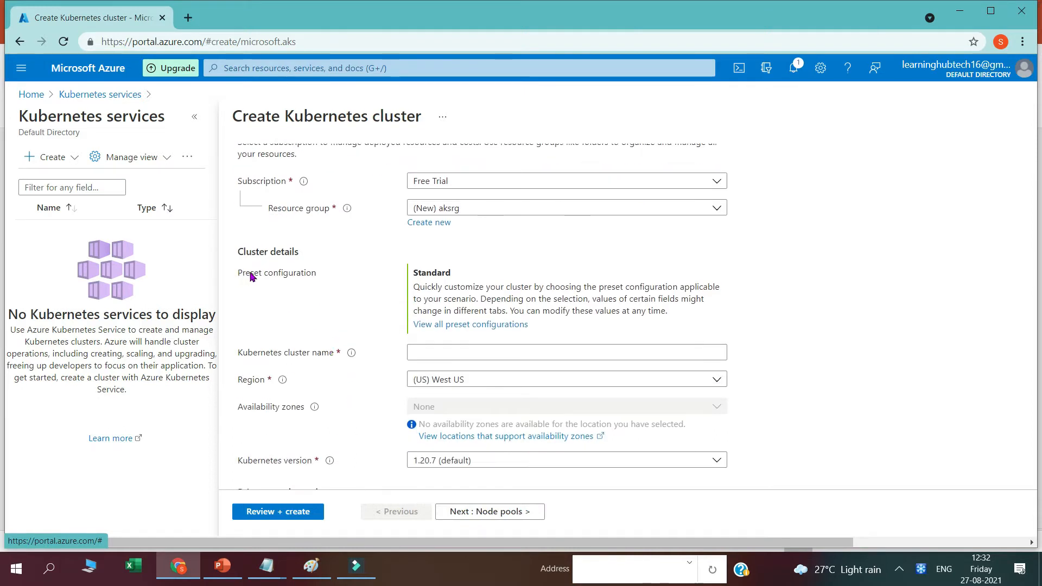
{"action": "left_click", "coordinate": [459, 325]}
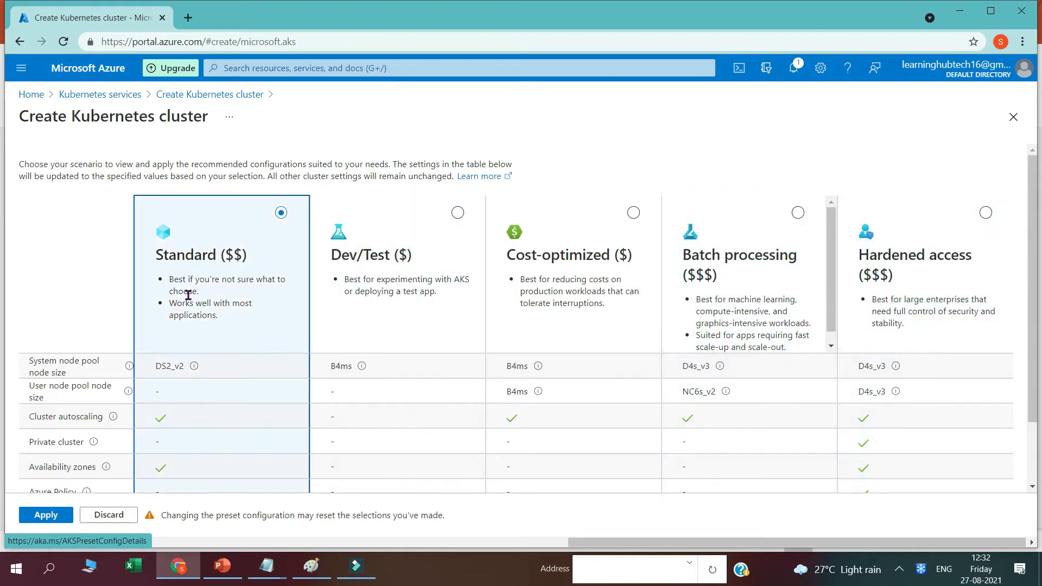
{"action": "scroll", "coordinate": [189, 307], "scroll_direction": "down", "scroll_amount": 3}
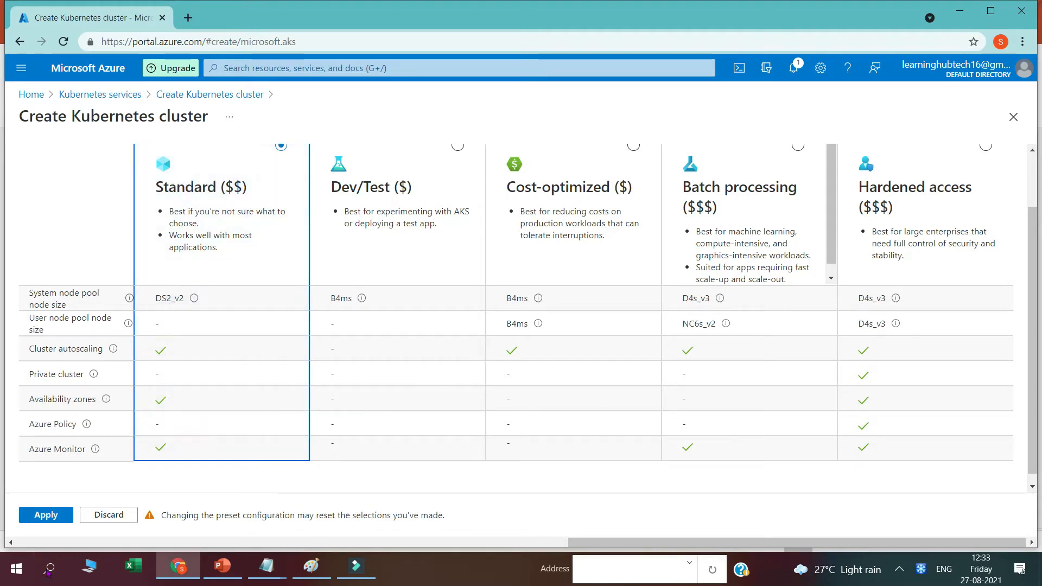
{"action": "left_click", "coordinate": [46, 515]}
Name the Kubernetes cluster akscluster1 and choose (Asia Pacific) Central India as its region.
{"action": "left_click", "coordinate": [220, 354]}
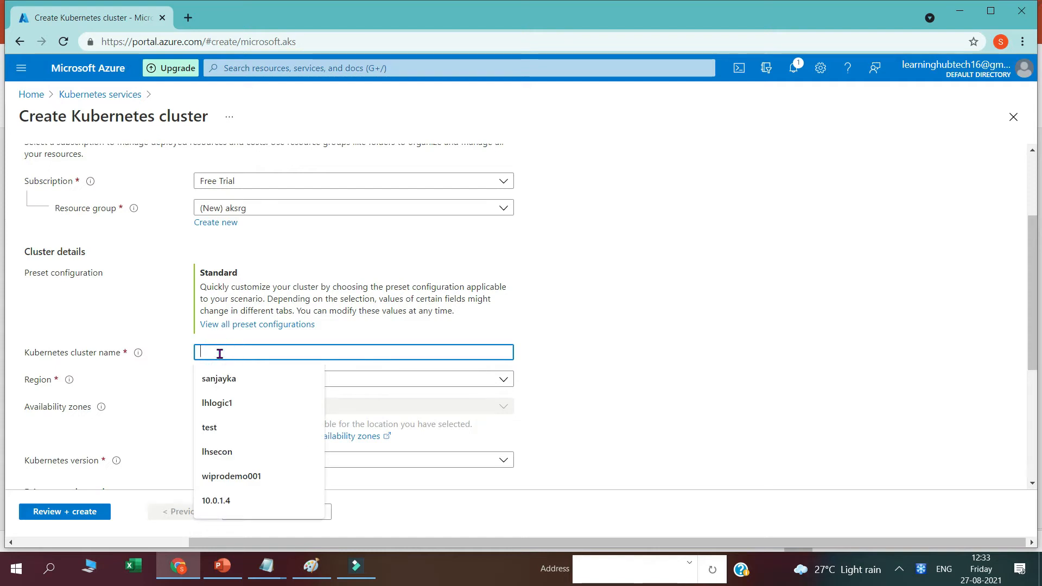
{"action": "type", "text": "akscluster1"}
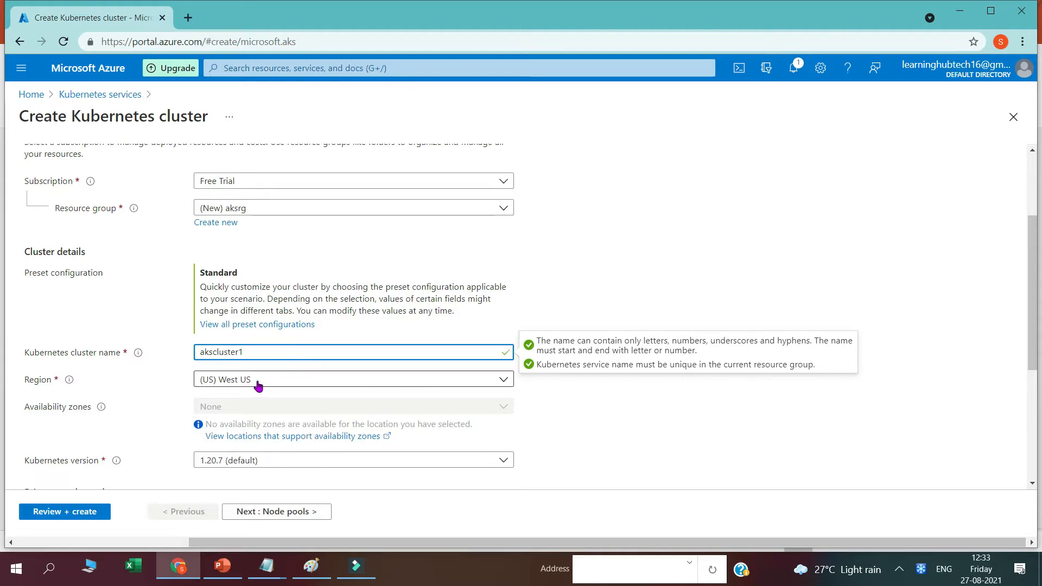
{"action": "left_click", "coordinate": [257, 381]}
{"action": "type", "text": "central"}
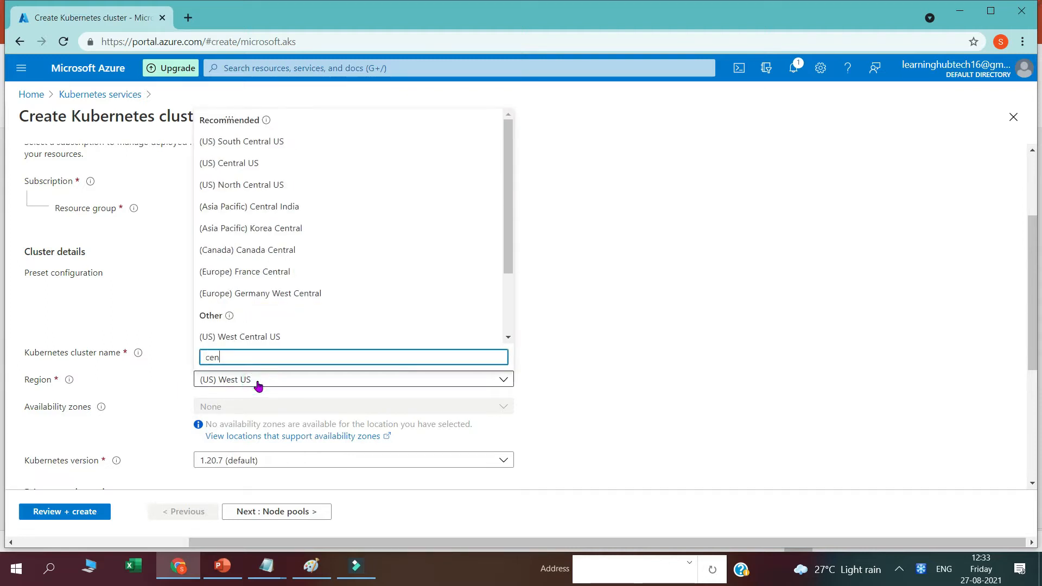
{"action": "left_click", "coordinate": [249, 206]}
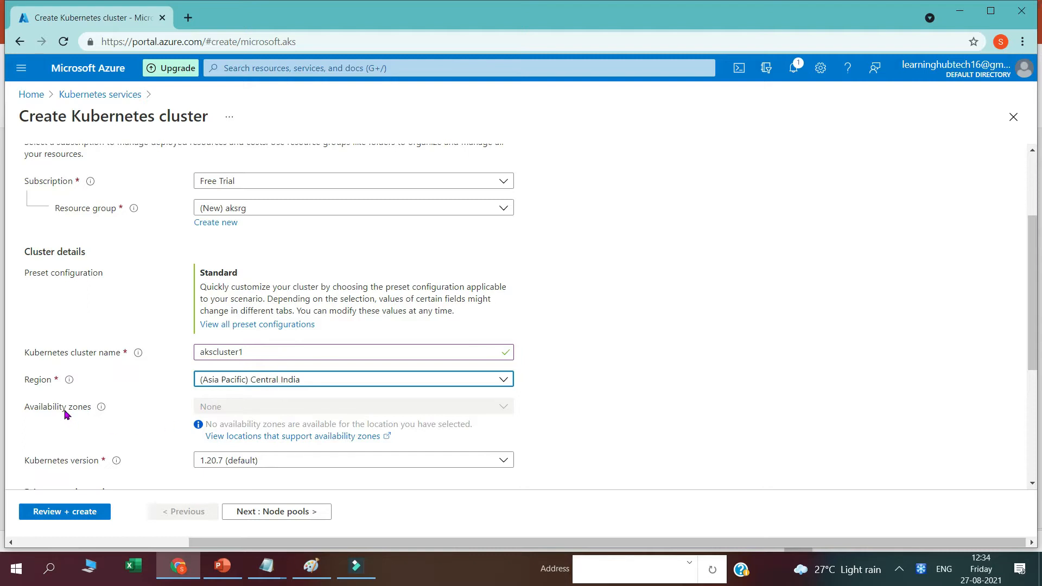
Set the cluster's region to (US) Central US.
{"action": "left_click", "coordinate": [260, 384]}
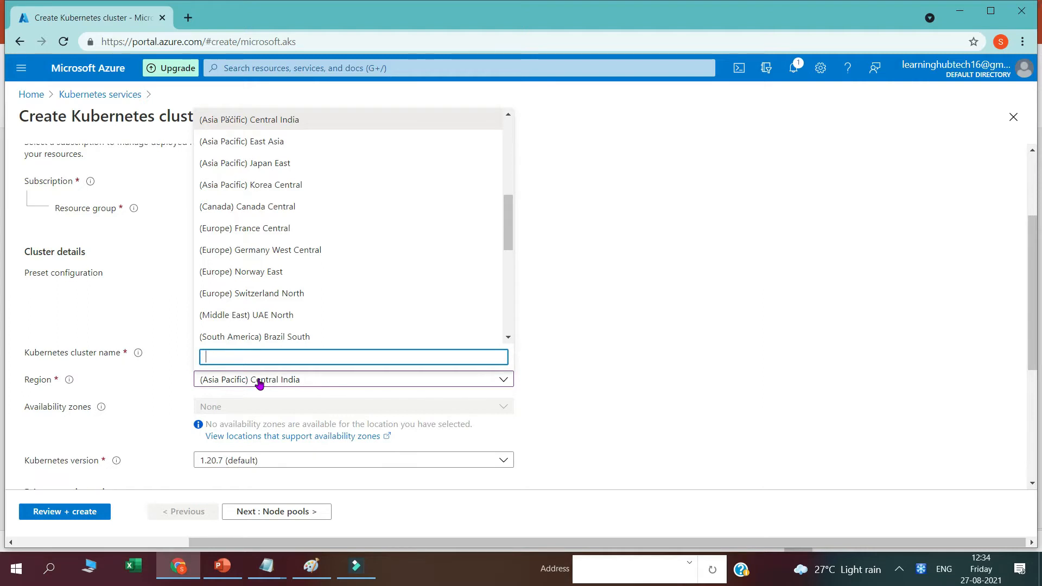
{"action": "type", "text": "ce"}
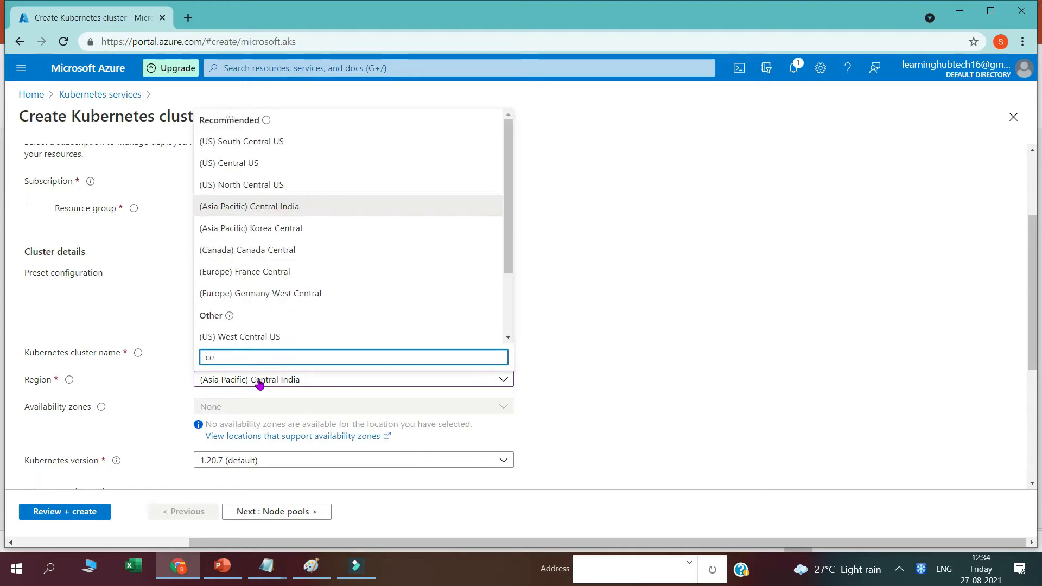
{"action": "type", "text": "ntral"}
{"action": "left_click", "coordinate": [241, 223]}
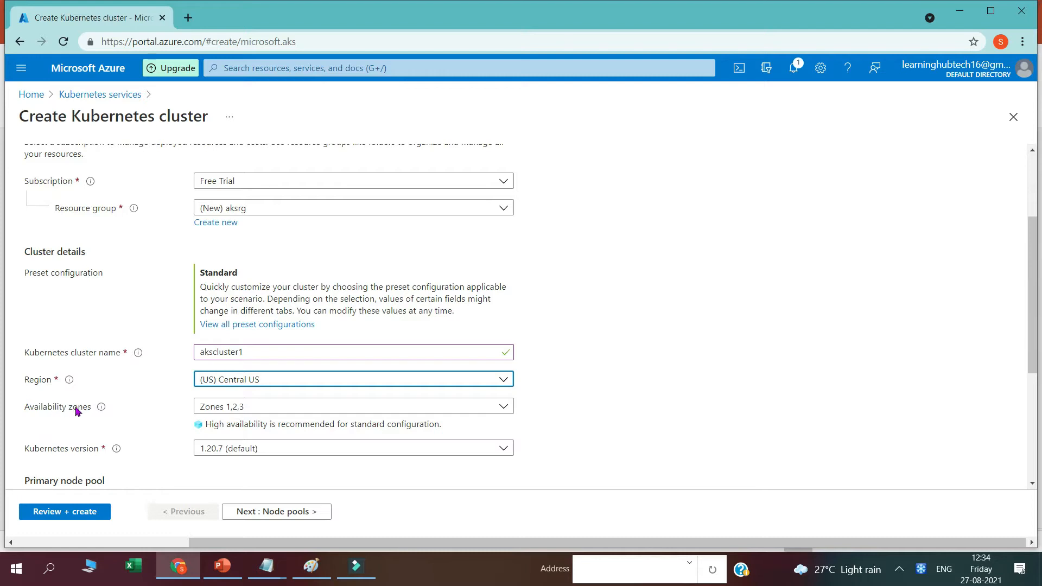
Review the available availability zones and Kubernetes versions, then look at the primary node pool settings.
{"action": "left_click", "coordinate": [229, 408]}
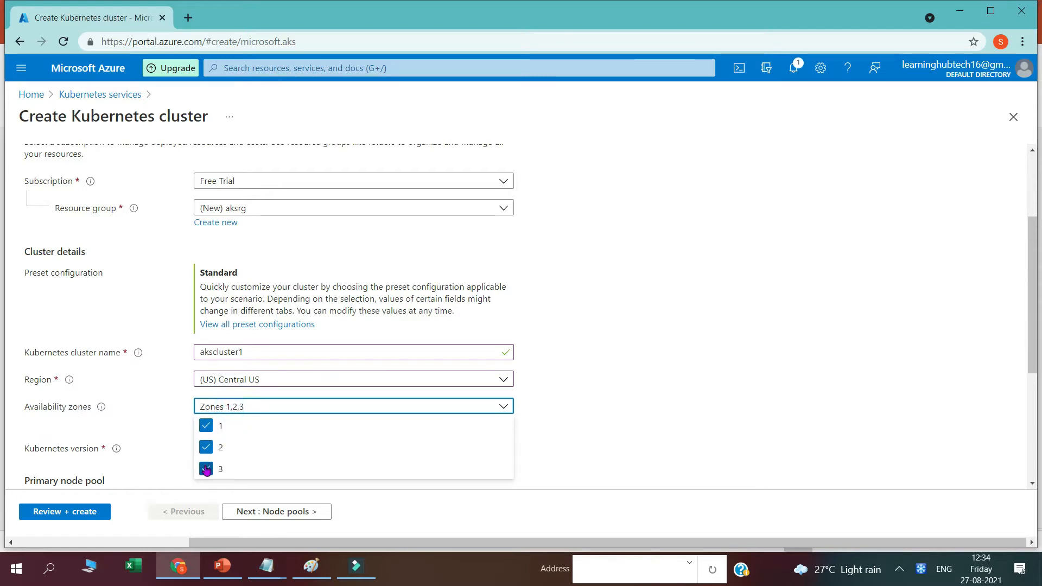
{"action": "left_click", "coordinate": [168, 429]}
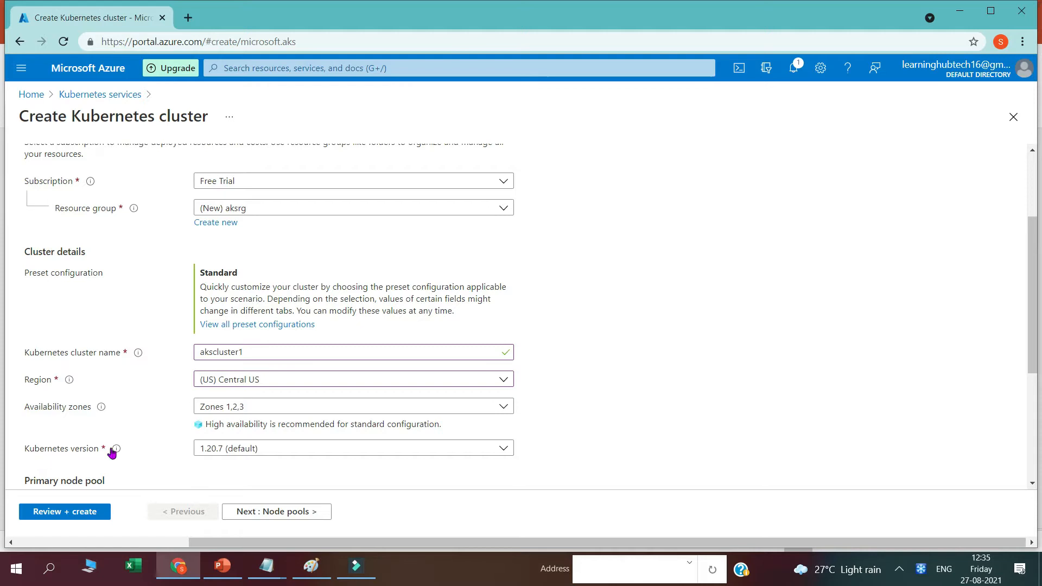
{"action": "left_click", "coordinate": [410, 458]}
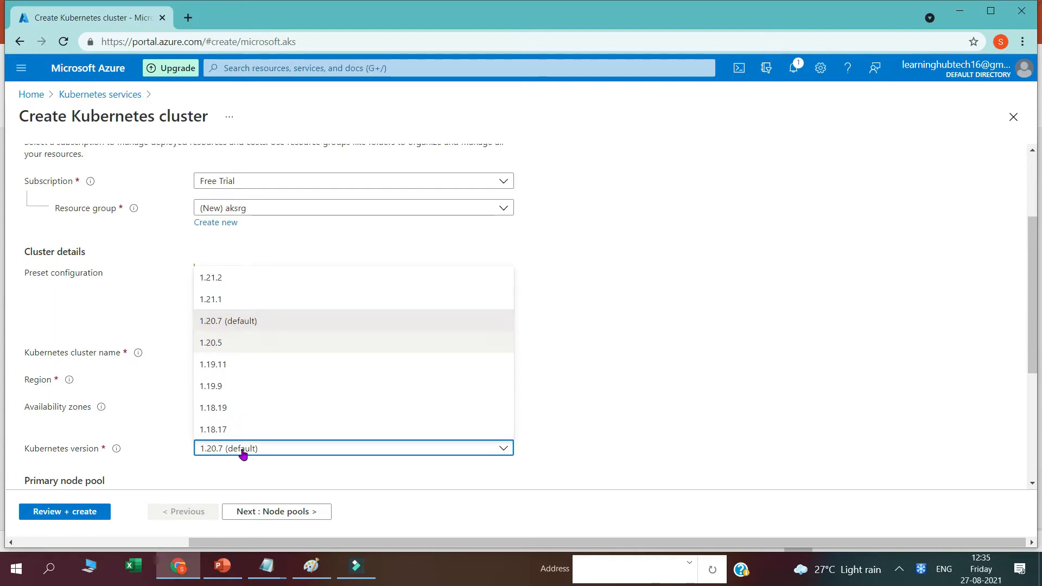
{"action": "left_click", "coordinate": [243, 467]}
{"action": "scroll", "coordinate": [169, 380], "scroll_direction": "down", "scroll_amount": 3}
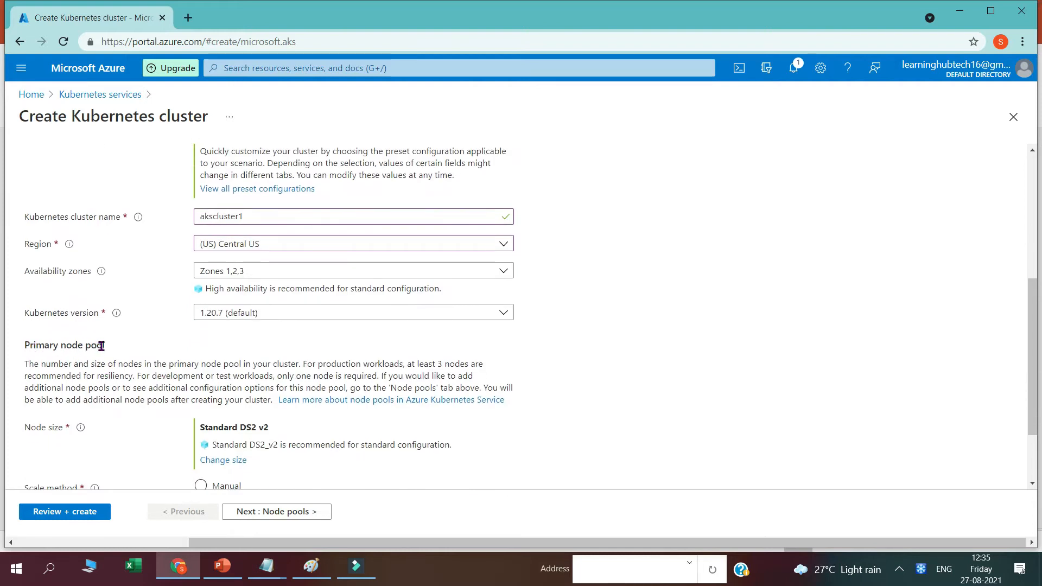
Switch to Paint and draw a large black rectangle across the canvas as the cluster's outline.
{"action": "left_click", "coordinate": [49, 567]}
{"action": "type", "text": "pai"}
{"action": "key", "text": "Return"}
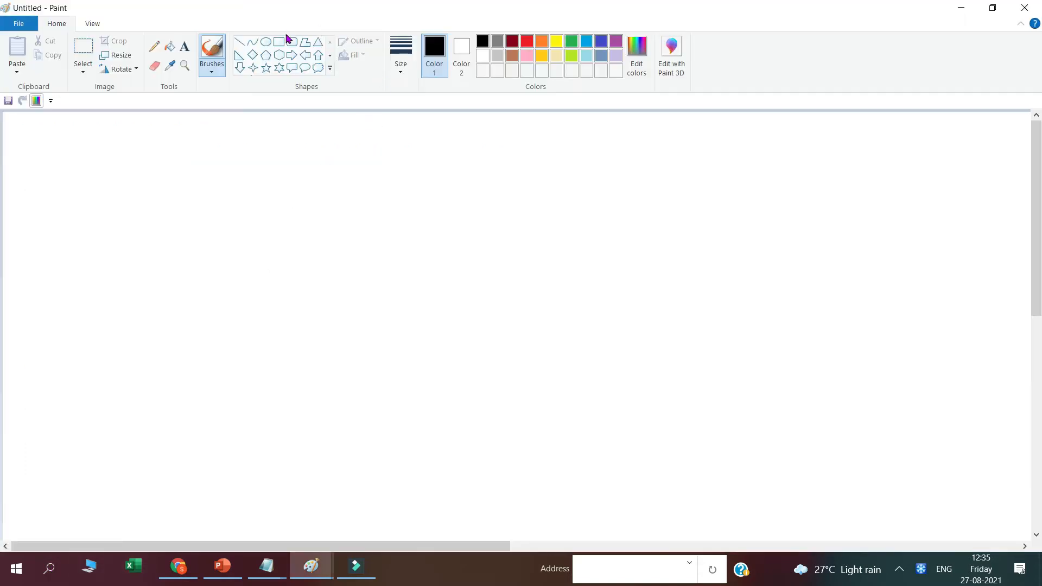
{"action": "left_click", "coordinate": [279, 42]}
{"action": "left_click_drag", "start_coordinate": [127, 151], "coordinate": [974, 524]}
{"action": "left_click", "coordinate": [95, 200]}
Add the text label "akscluster1" above the large rectangle's upper-left corner.
{"action": "left_click", "coordinate": [184, 46]}
{"action": "left_click", "coordinate": [132, 143]}
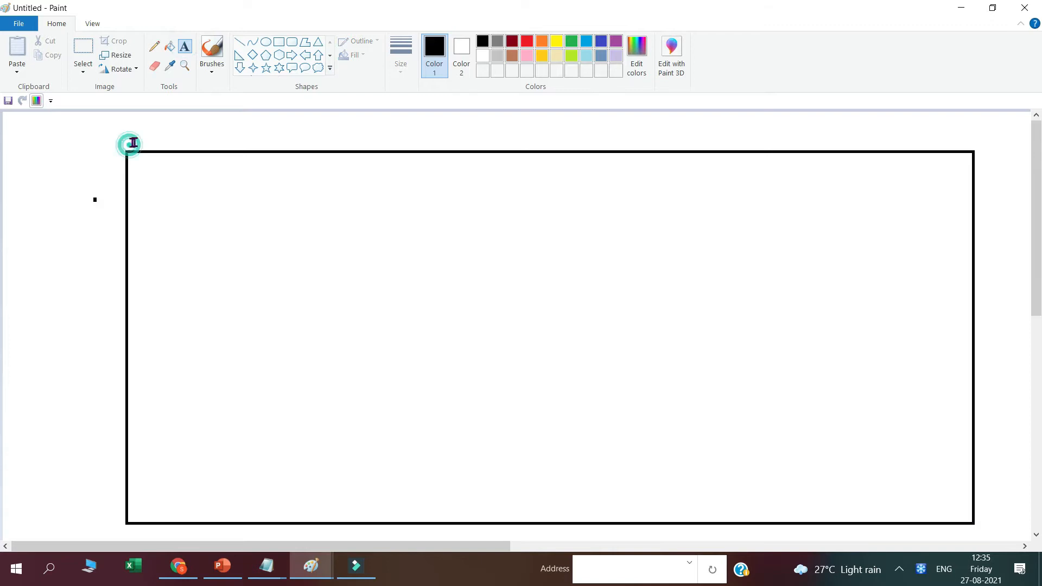
{"action": "type", "text": "akscluster1"}
{"action": "left_click", "coordinate": [217, 246]}
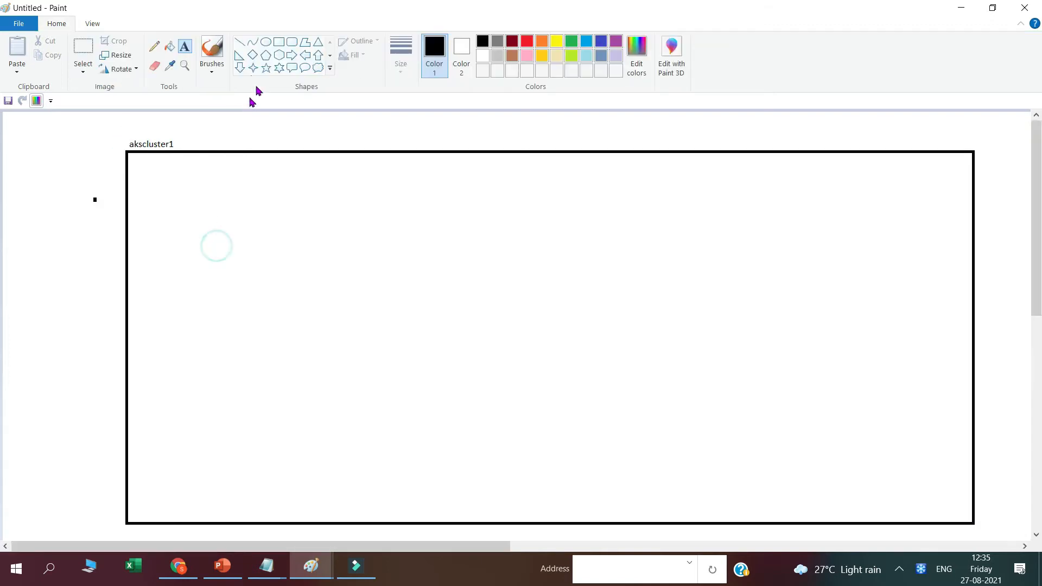
Draw a tall black rectangle inside the left part of the akscluster1 outline for the master node.
{"action": "left_click", "coordinate": [279, 41]}
{"action": "left_click_drag", "start_coordinate": [192, 201], "coordinate": [407, 476]}
{"action": "left_click_drag", "start_coordinate": [355, 436], "coordinate": [351, 434]}
{"action": "left_click", "coordinate": [513, 410]}
Surround the tall black rectangle with a dark red rounded rectangle and add the labels "Master Node" and "Managed By Azure".
{"action": "left_click", "coordinate": [292, 41]}
{"action": "left_click", "coordinate": [511, 41]}
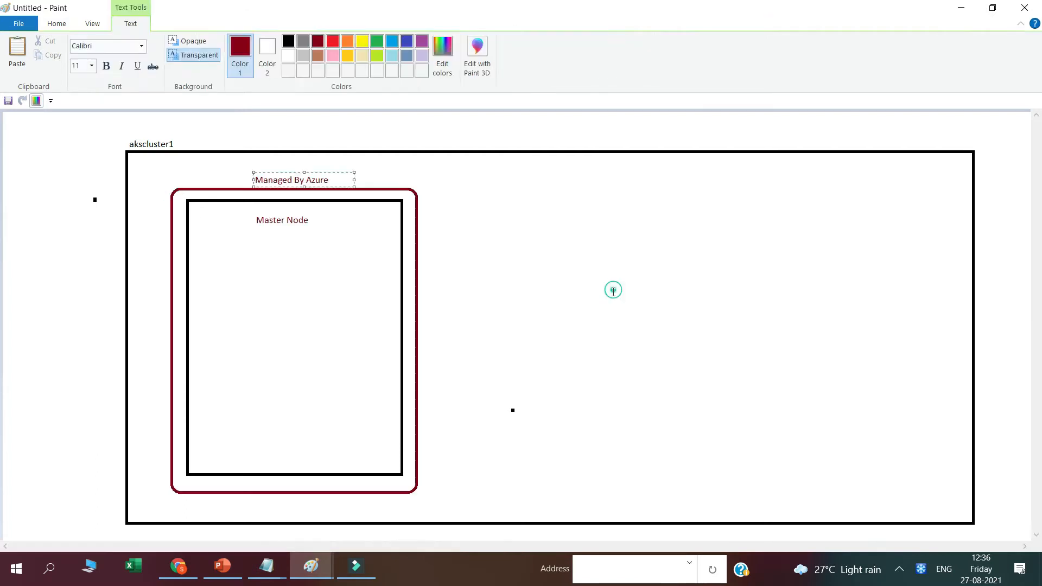
{"action": "left_click", "coordinate": [613, 291]}
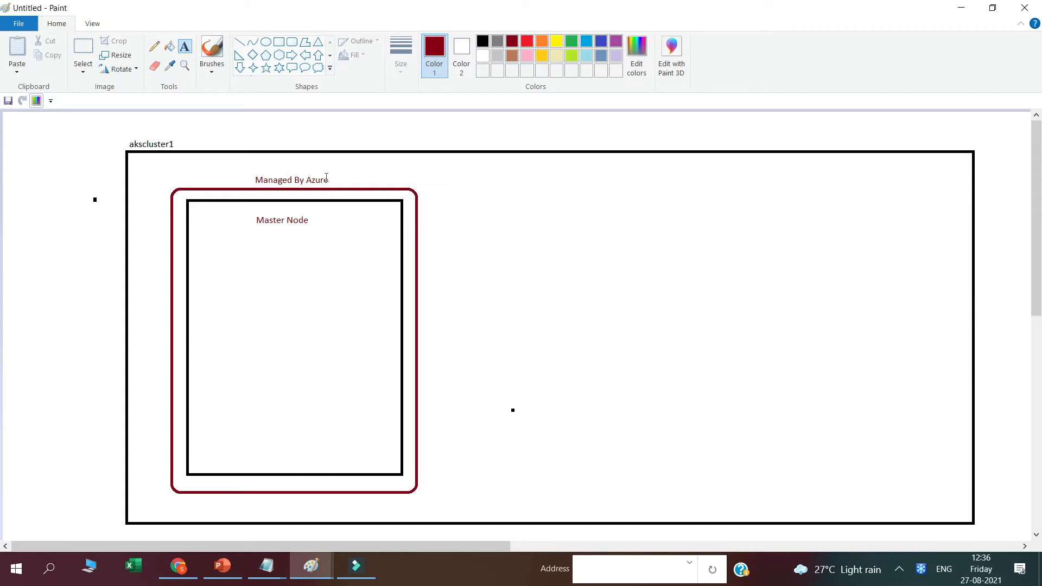
Draw two dark red rectangles, one above the other, in the right part of the akscluster1 outline.
{"action": "left_click", "coordinate": [278, 41]}
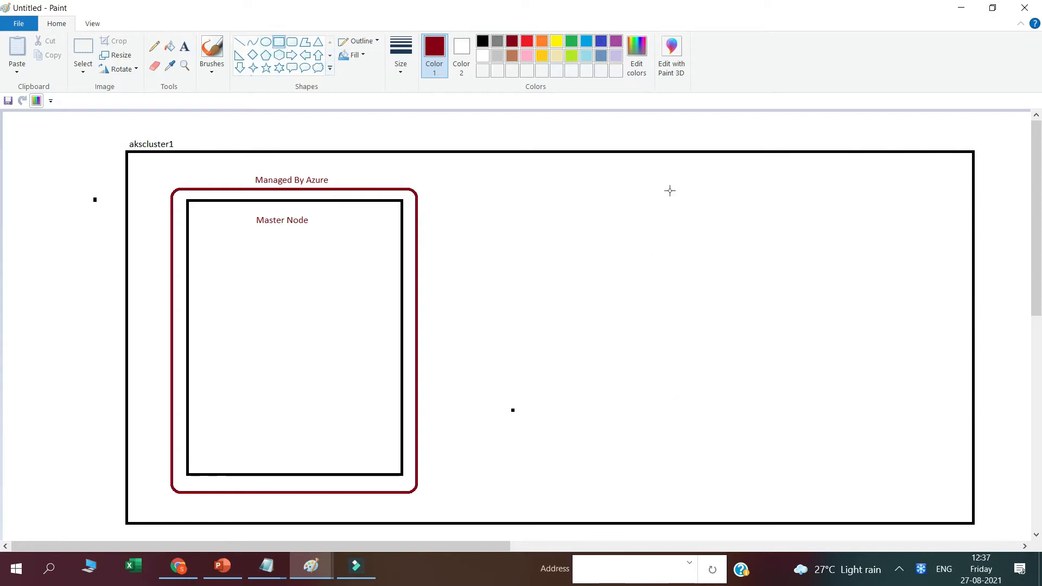
{"action": "left_click", "coordinate": [637, 197]}
{"action": "mouse_move", "coordinate": [638, 196]}
{"action": "left_mouse_down"}
{"action": "mouse_move", "coordinate": [743, 232]}
{"action": "mouse_move", "coordinate": [792, 264]}
{"action": "mouse_move", "coordinate": [830, 307]}
{"action": "left_mouse_up"}
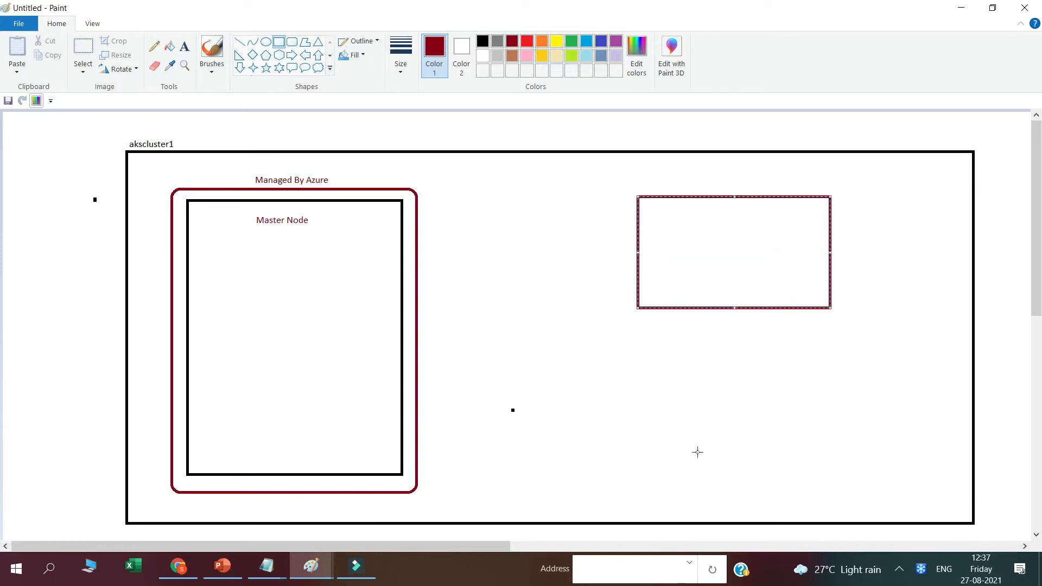
{"action": "left_click_drag", "start_coordinate": [640, 343], "coordinate": [836, 446]}
{"action": "left_click_drag", "start_coordinate": [756, 425], "coordinate": [755, 422]}
{"action": "left_click", "coordinate": [574, 337]}
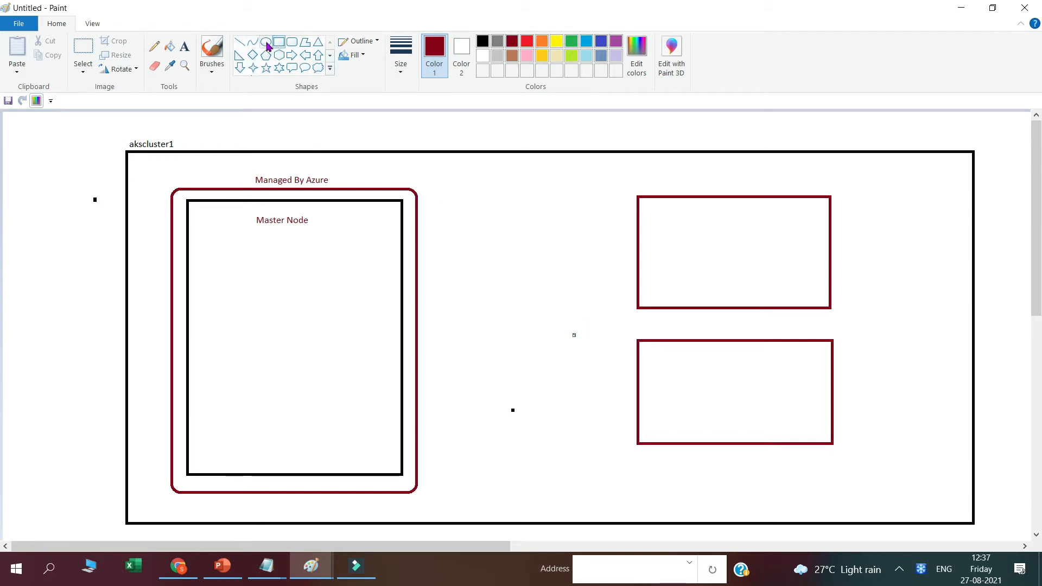
Enclose the two stacked rectangles in a dark red rounded rectangle and label it "Node-pool" above its upper-left corner.
{"action": "left_click", "coordinate": [292, 42]}
{"action": "mouse_move", "coordinate": [613, 180]}
{"action": "left_mouse_down"}
{"action": "mouse_move", "coordinate": [705, 188]}
{"action": "mouse_move", "coordinate": [824, 263]}
{"action": "mouse_move", "coordinate": [852, 366]}
{"action": "mouse_move", "coordinate": [860, 476]}
{"action": "left_mouse_up"}
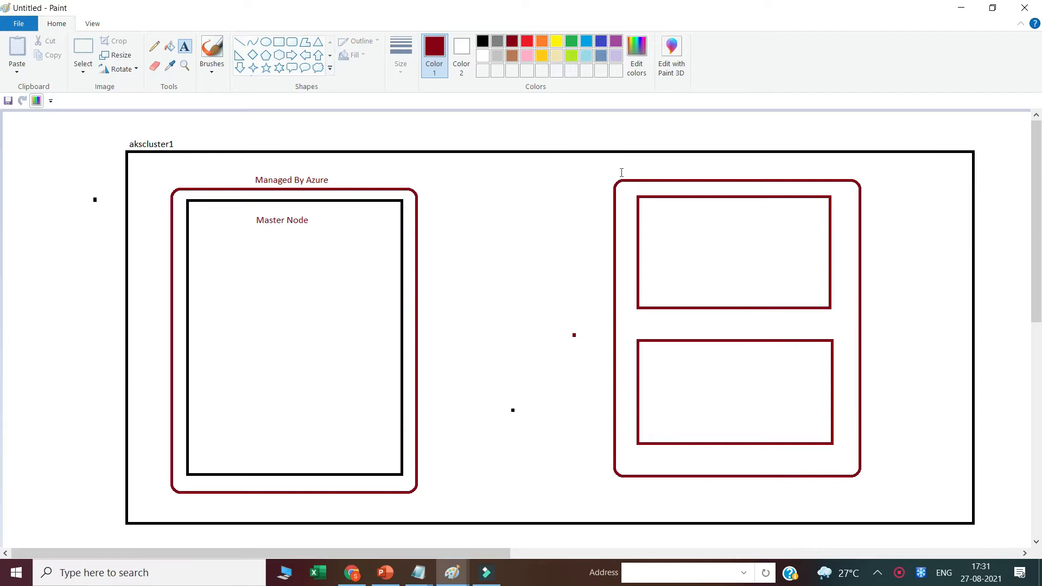
{"action": "left_click", "coordinate": [621, 166]}
{"action": "type", "text": "Node-pool"}
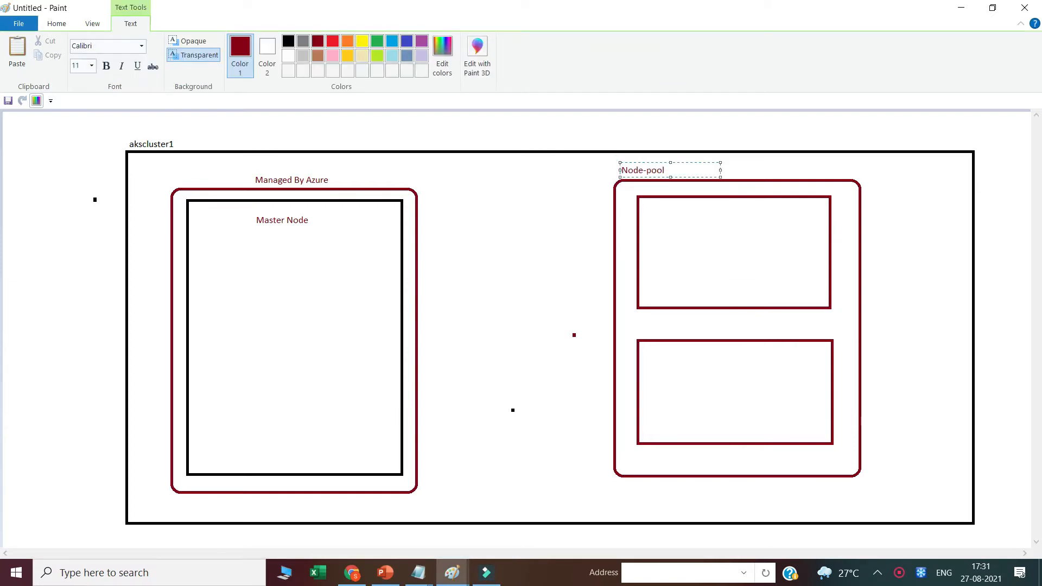
{"action": "left_click", "coordinate": [663, 135]}
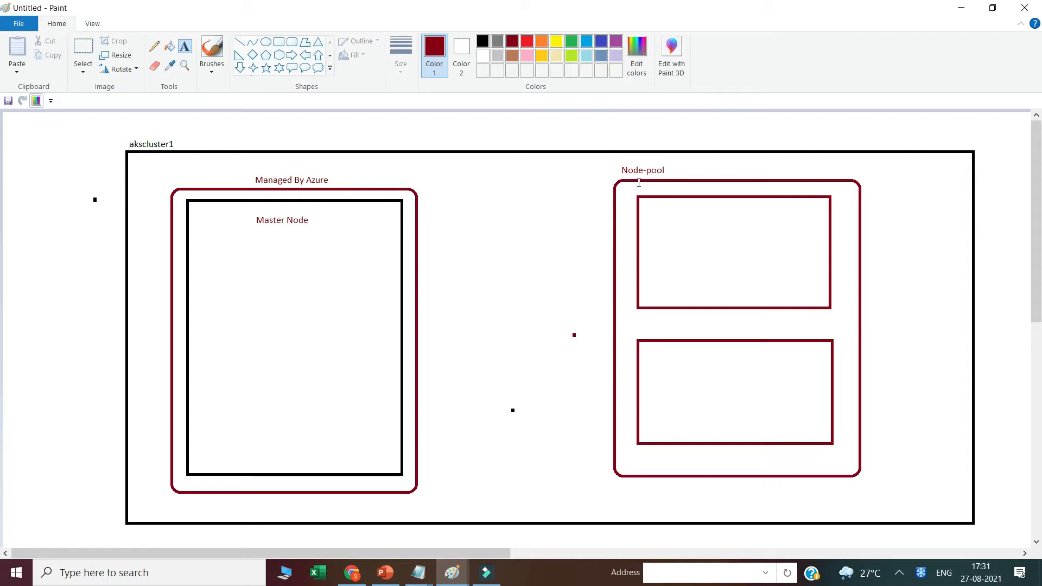
Add the text "(system)" directly after the "Node-pool" label.
{"action": "left_click", "coordinate": [666, 169]}
{"action": "type", "text": "(system)"}
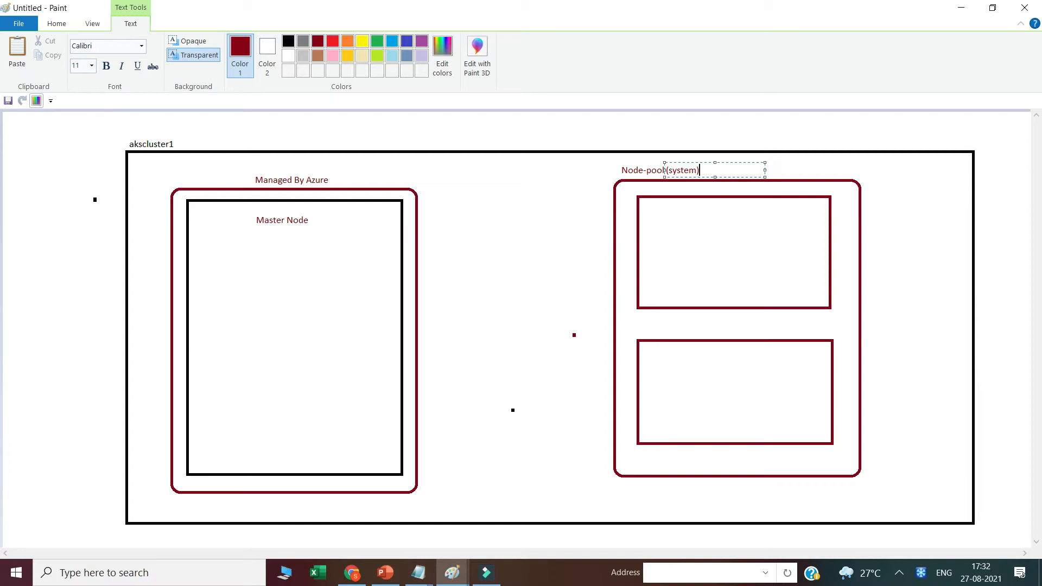
{"action": "left_click", "coordinate": [625, 258]}
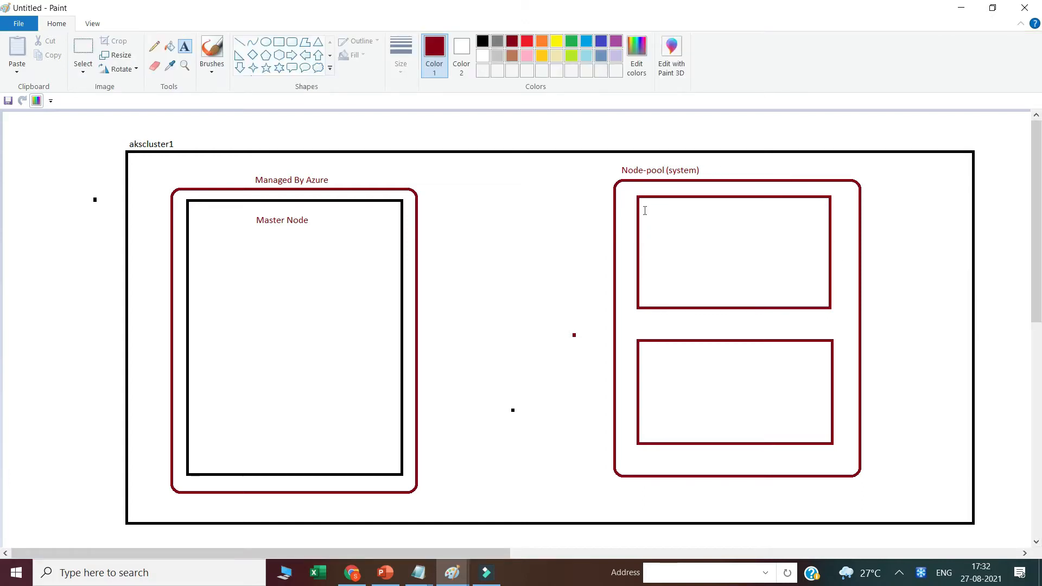
Label the upper node-pool rectangle "Virtual Machine" along its top edge and add the text "Linux" near its bottom edge.
{"action": "left_click", "coordinate": [640, 192]}
{"action": "type", "text": "Virtual Machine"}
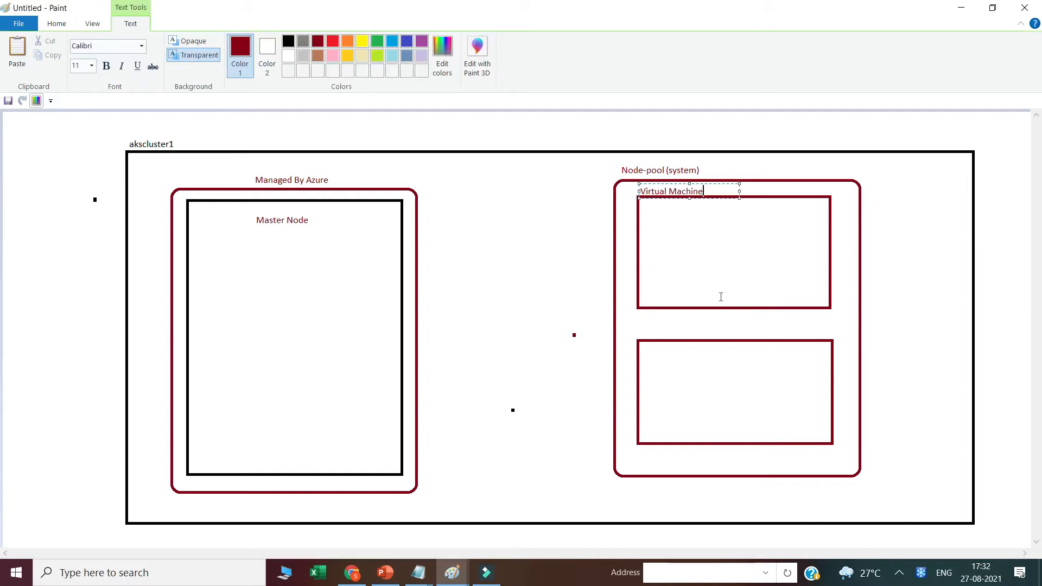
{"action": "left_click", "coordinate": [716, 296]}
{"action": "left_click", "coordinate": [716, 296]}
{"action": "type", "text": "Linux"}
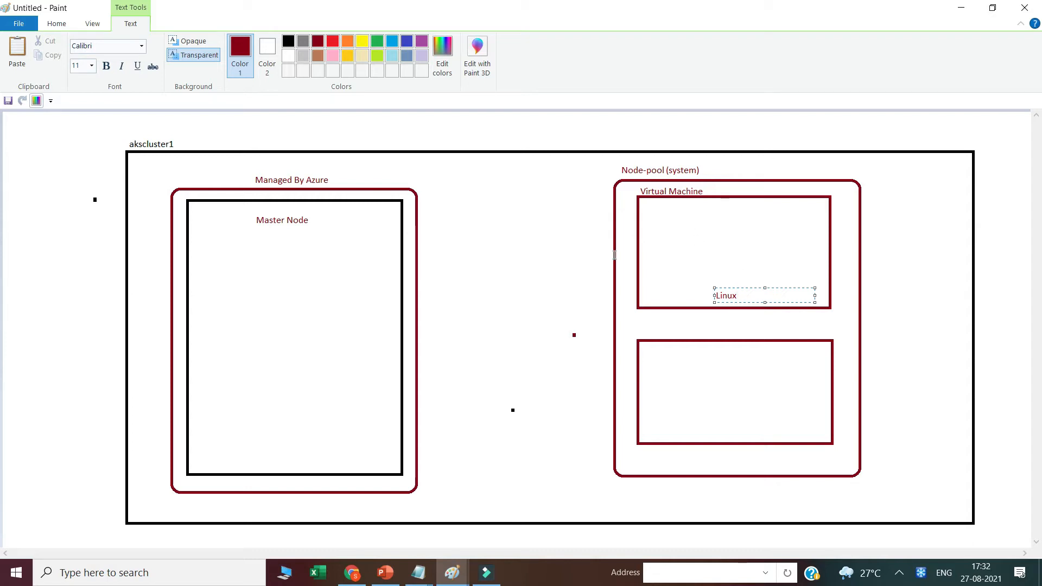
Draw a small rounded rectangle enclosing a rectangle in the upper right of the Virtual Machine box and label it "system Pod" underneath.
{"action": "left_click", "coordinate": [664, 185]}
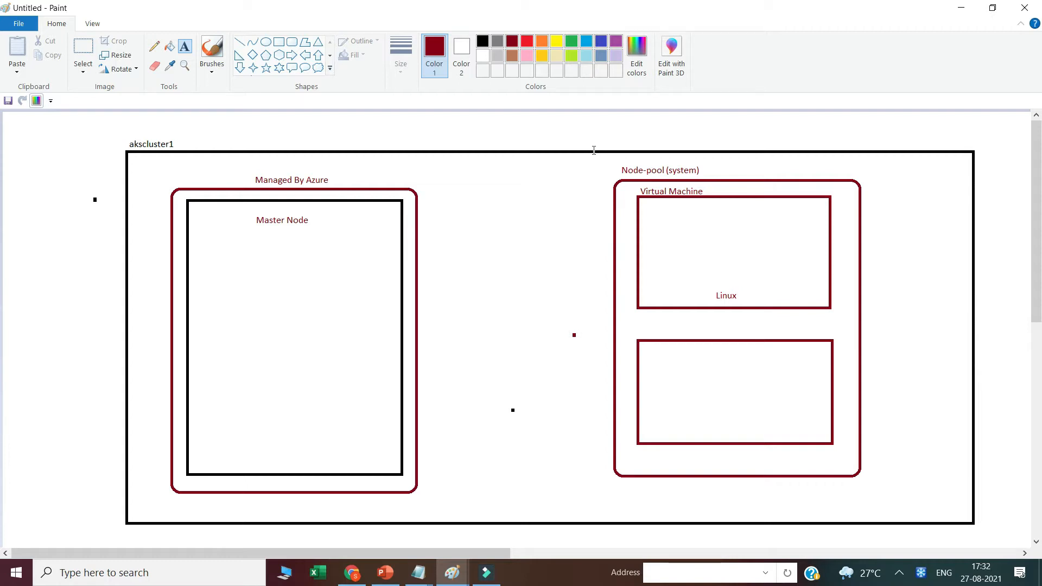
{"action": "left_click", "coordinate": [292, 42]}
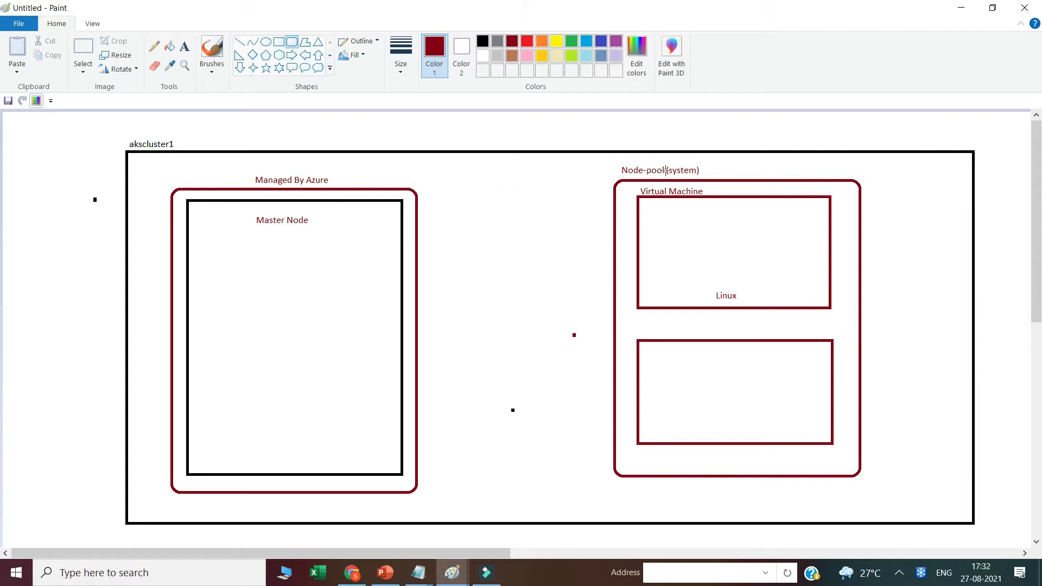
{"action": "left_click_drag", "start_coordinate": [756, 211], "coordinate": [815, 250]}
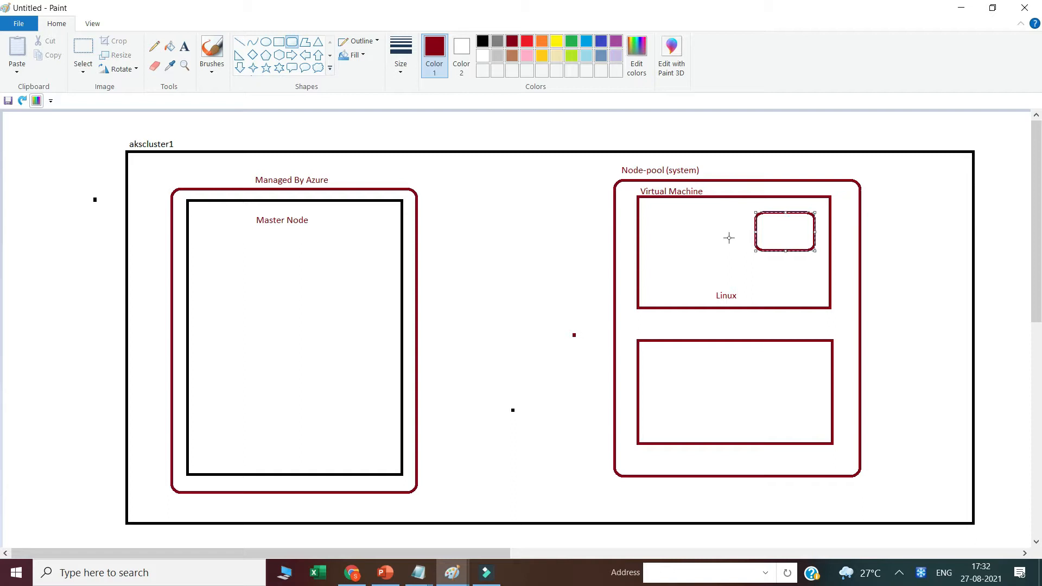
{"action": "left_click", "coordinate": [278, 42]}
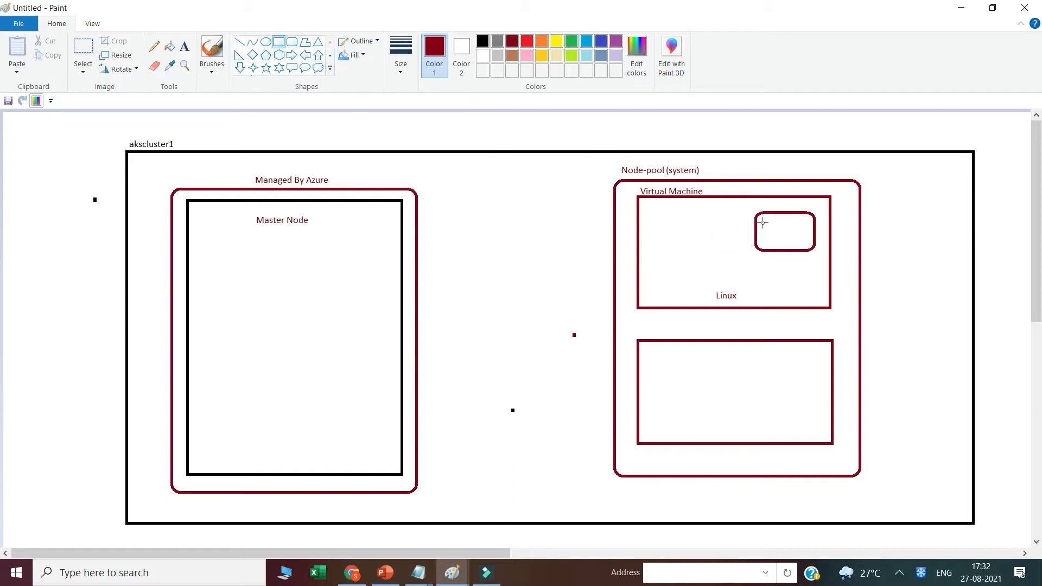
{"action": "left_click_drag", "start_coordinate": [764, 221], "coordinate": [808, 245]}
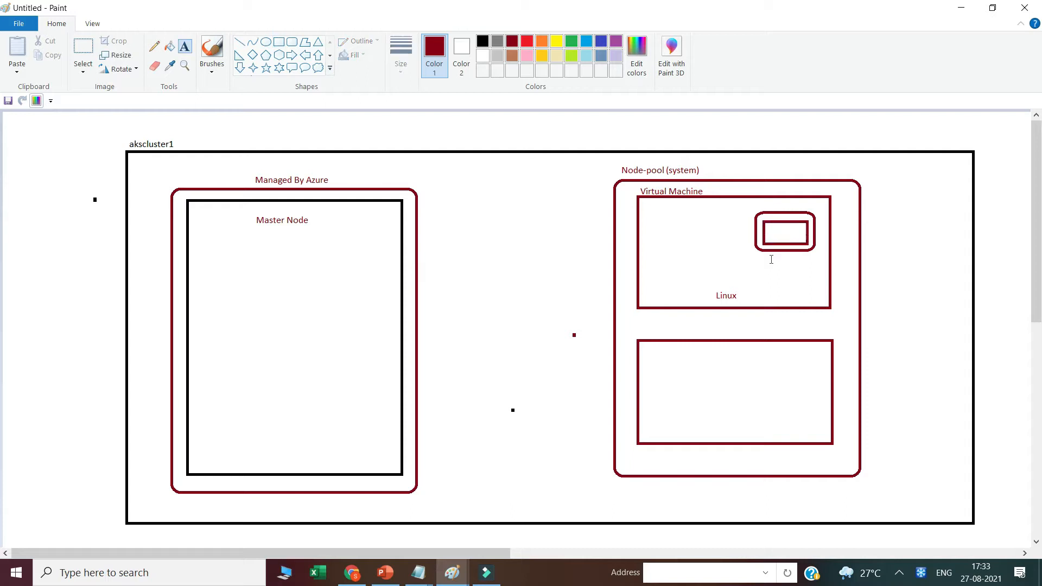
{"action": "left_click", "coordinate": [772, 260]}
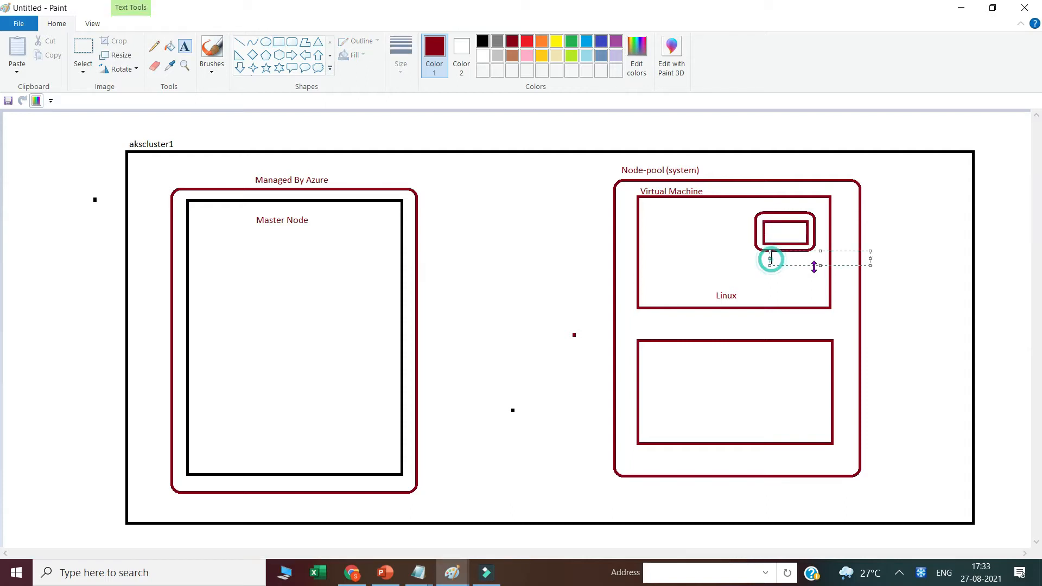
{"action": "type", "text": "system Pod"}
Shrink the whole Node-pool (system) drawing and move it into the upper-right part of the akscluster1 outline.
{"action": "left_click", "coordinate": [292, 42]}
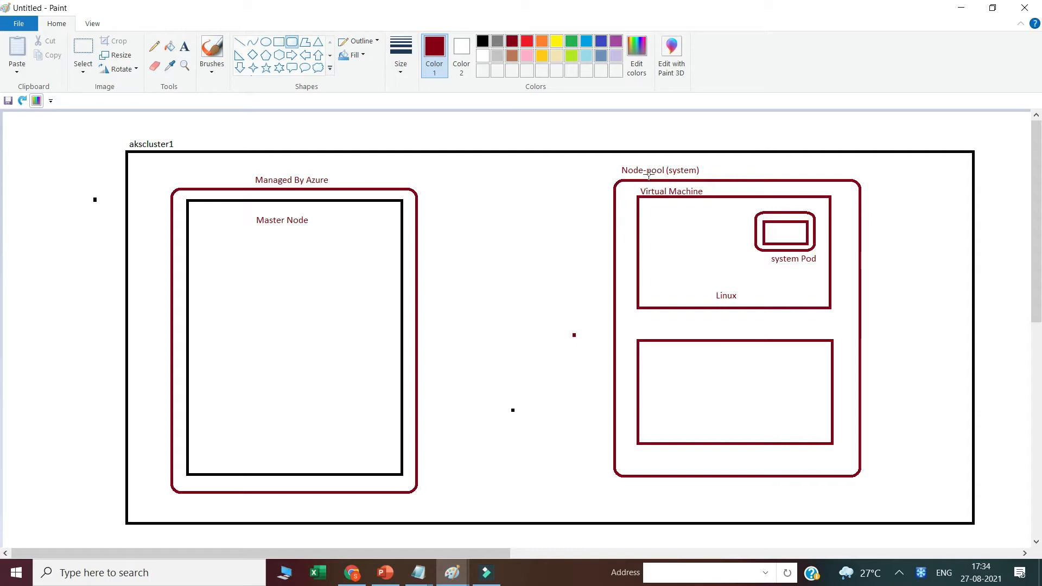
{"action": "mouse_move", "coordinate": [600, 168]}
{"action": "left_mouse_down"}
{"action": "mouse_move", "coordinate": [879, 328]}
{"action": "mouse_move", "coordinate": [888, 493]}
{"action": "mouse_move", "coordinate": [807, 353]}
{"action": "left_mouse_up"}
{"action": "left_click_drag", "start_coordinate": [716, 288], "coordinate": [749, 280]}
{"action": "left_click", "coordinate": [662, 397]}
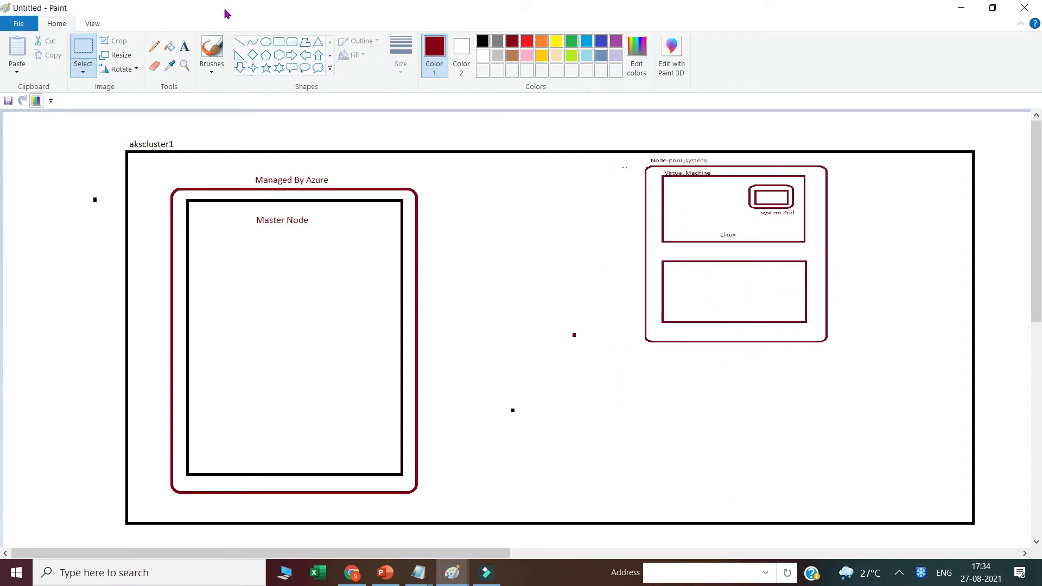
Draw a second dark red rounded rectangle below the system node pool and label it "Node-pool ( User)" above its upper edge.
{"action": "left_click", "coordinate": [292, 42]}
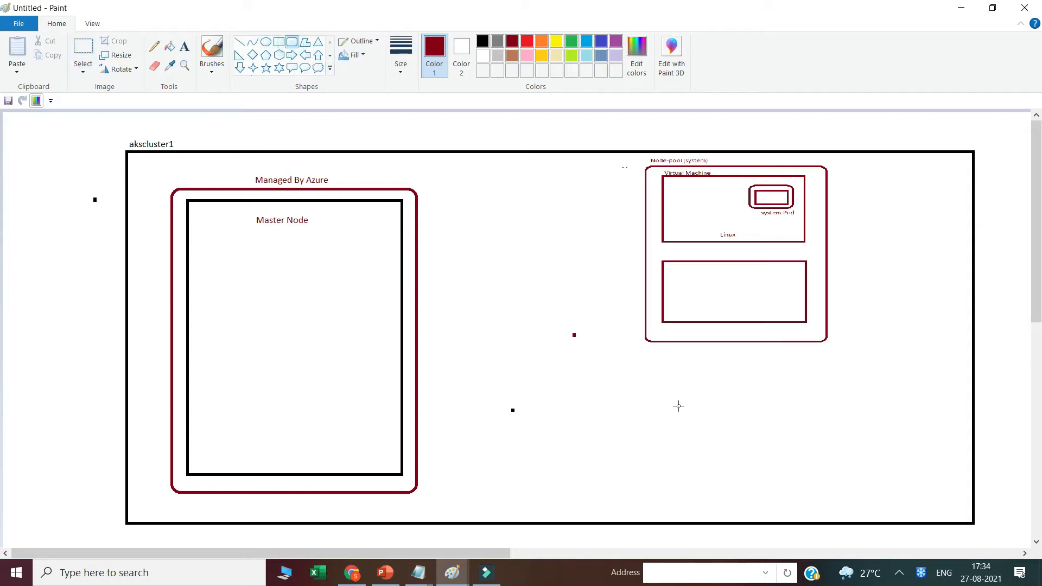
{"action": "left_click_drag", "start_coordinate": [651, 365], "coordinate": [827, 515]}
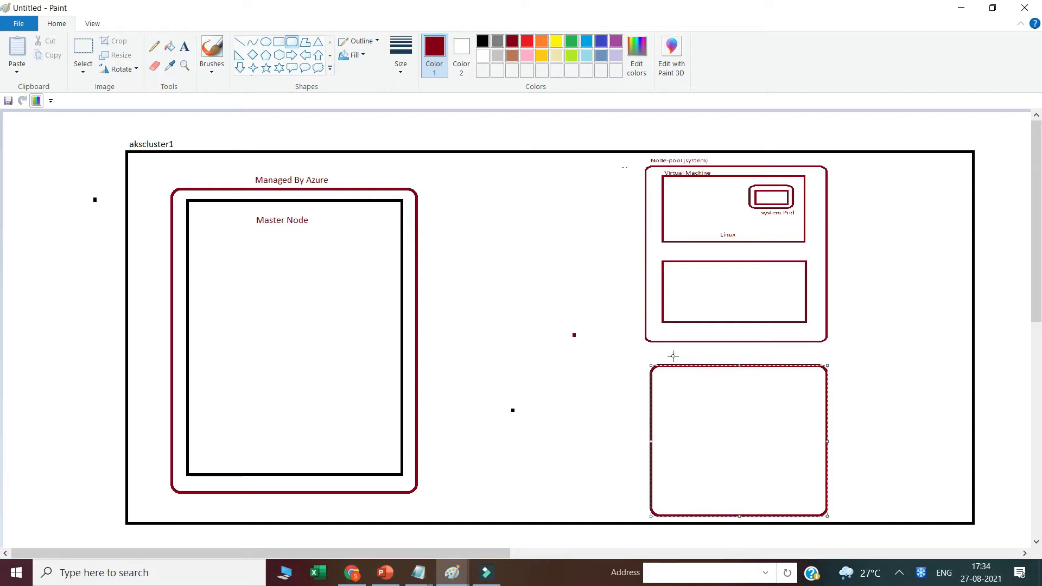
{"action": "left_click", "coordinate": [619, 362]}
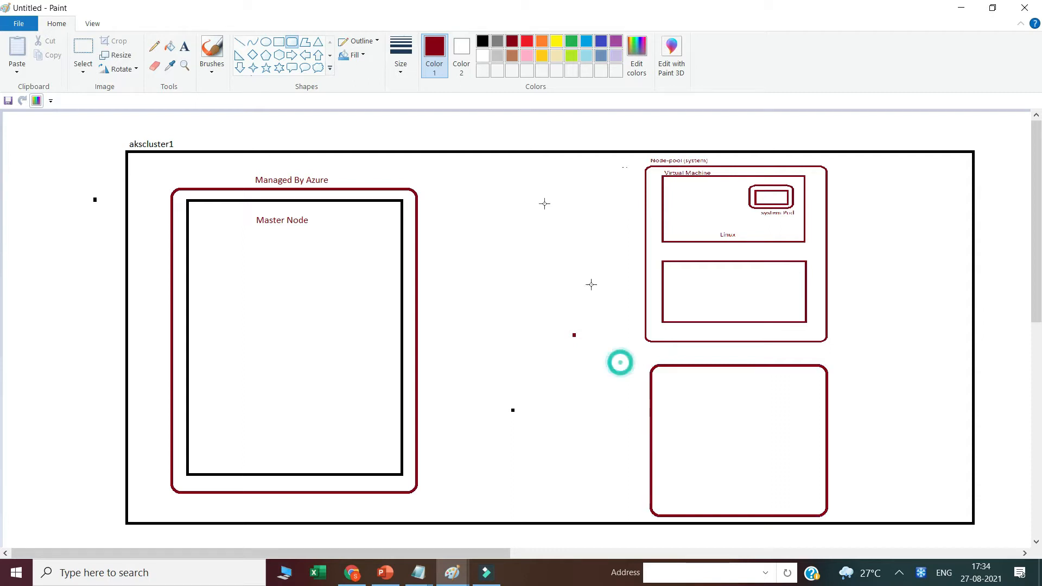
{"action": "left_click", "coordinate": [186, 47]}
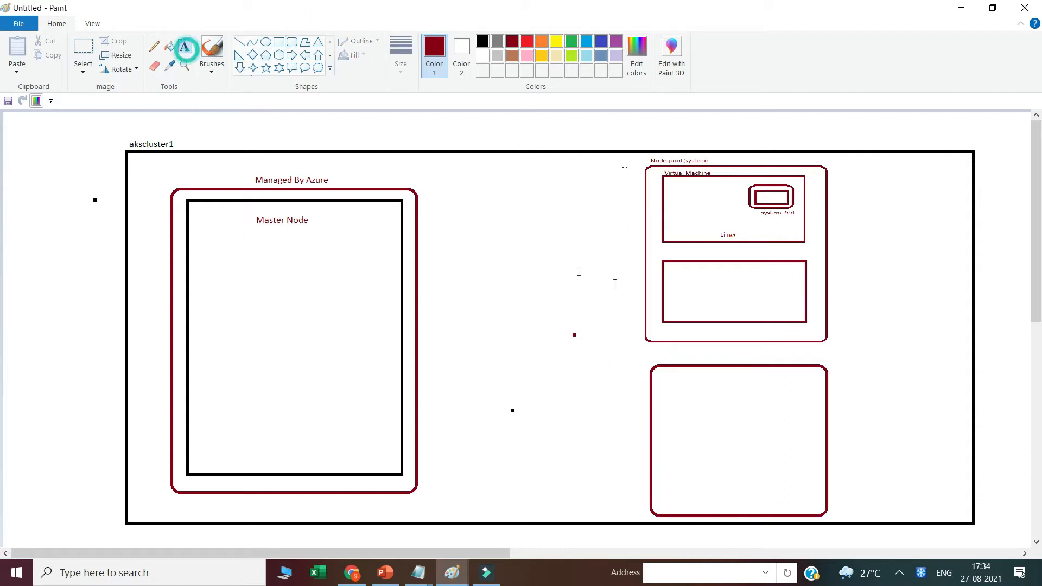
{"action": "left_click", "coordinate": [663, 359]}
{"action": "type", "text": "Node-pool ( User)"}
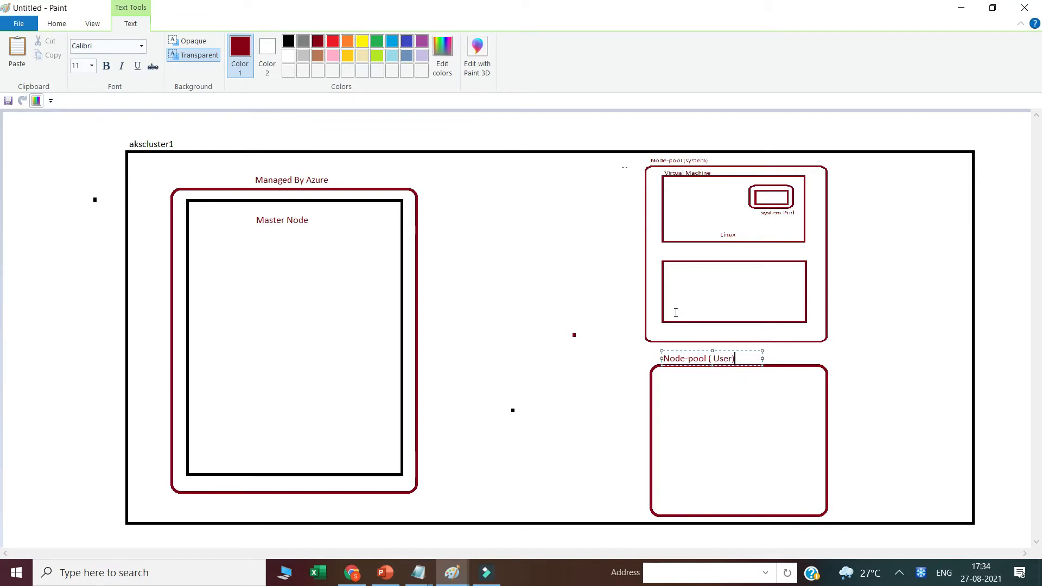
{"action": "left_click", "coordinate": [613, 280]}
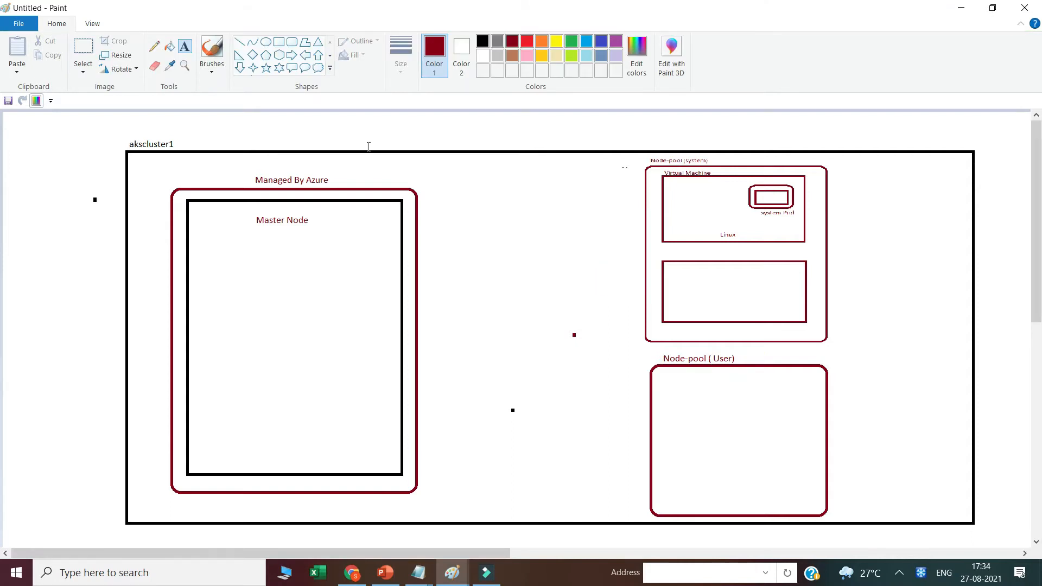
Draw a rectangle in the upper half of the user node pool and add the text "Linux/window" near its bottom edge.
{"action": "left_click", "coordinate": [278, 42]}
{"action": "left_click_drag", "start_coordinate": [672, 388], "coordinate": [809, 446]}
{"action": "left_click_drag", "start_coordinate": [747, 418], "coordinate": [746, 416]}
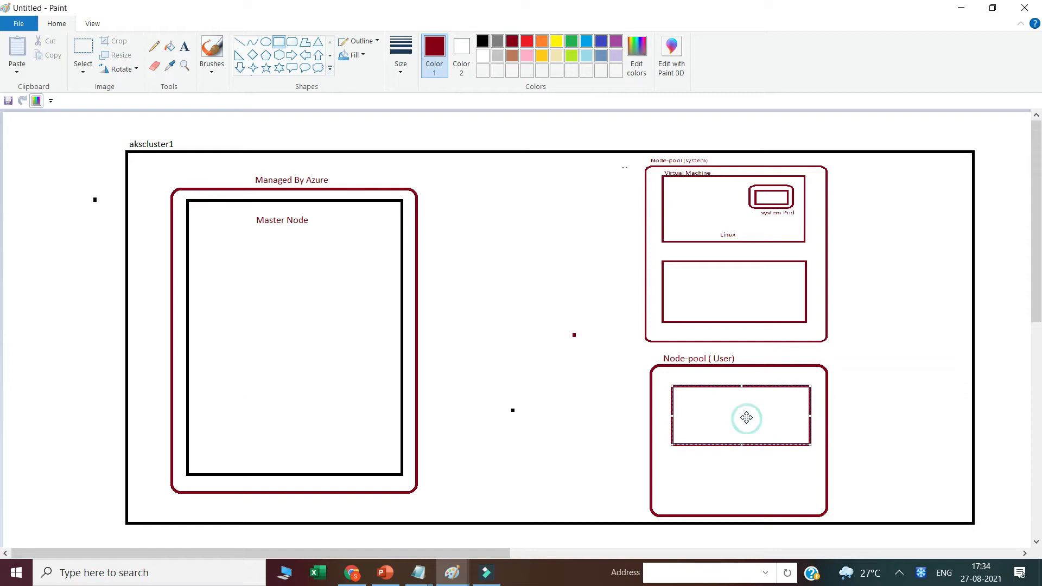
{"action": "left_click", "coordinate": [531, 323]}
{"action": "left_click", "coordinate": [184, 47]}
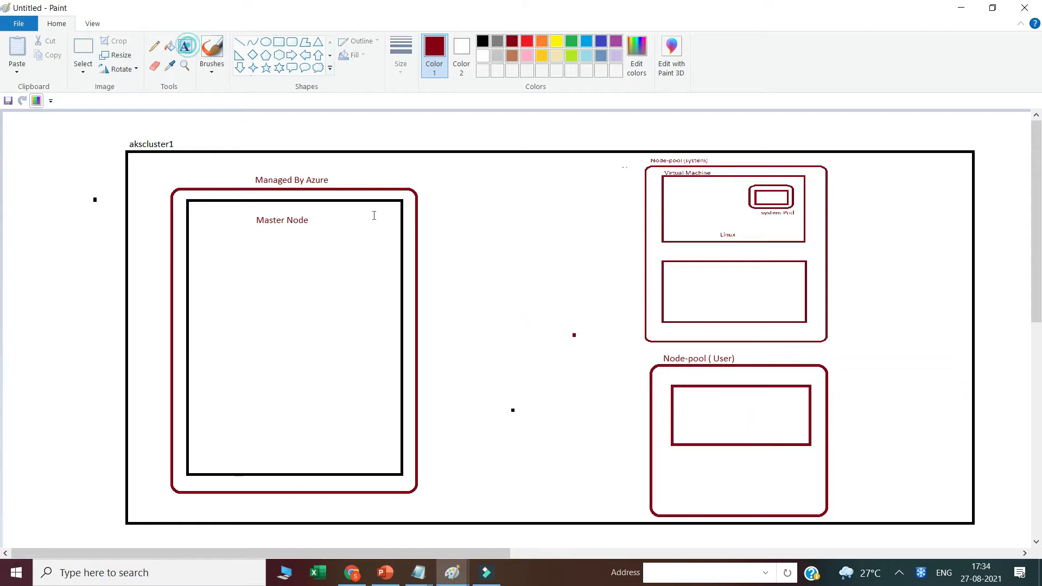
{"action": "left_click", "coordinate": [709, 434]}
{"action": "type", "text": "Linux/window"}
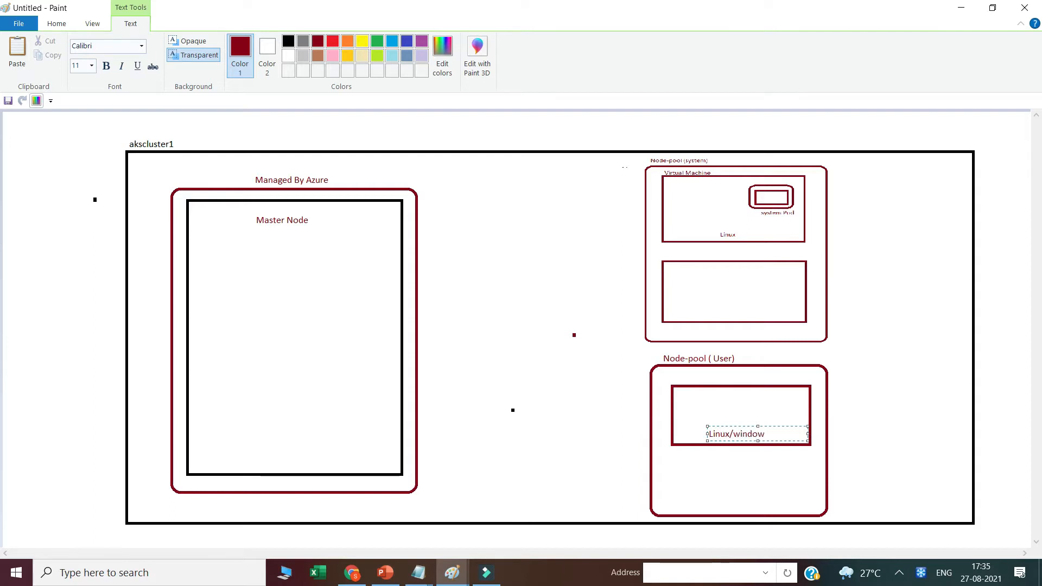
{"action": "left_click", "coordinate": [609, 366]}
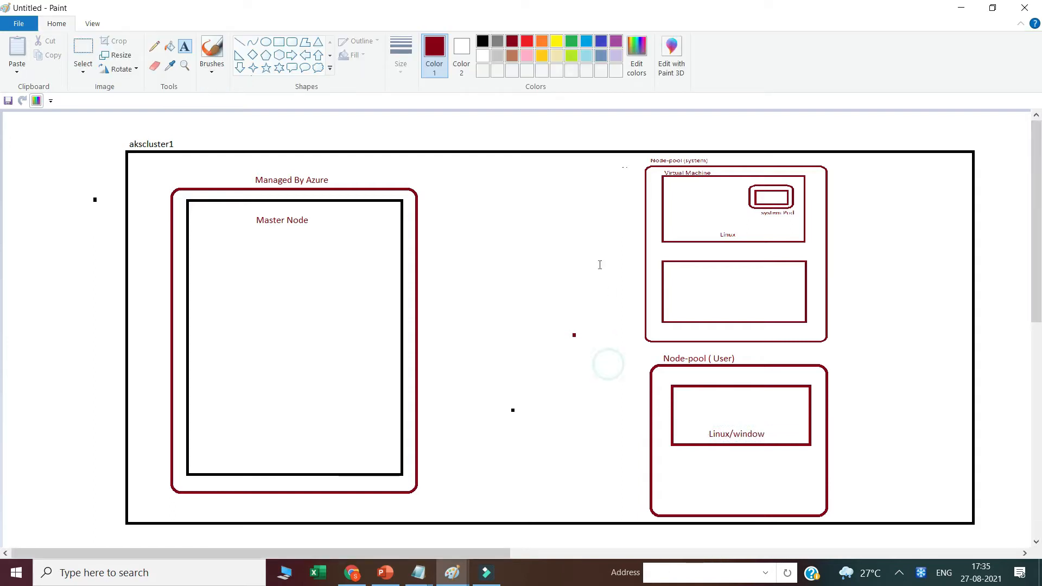
Draw a small rounded rectangle with a rectangle inside it in the upper right of the Linux/window box.
{"action": "left_click", "coordinate": [292, 42]}
{"action": "mouse_move", "coordinate": [752, 396]}
{"action": "left_mouse_down"}
{"action": "mouse_move", "coordinate": [799, 426]}
{"action": "mouse_move", "coordinate": [771, 408]}
{"action": "left_mouse_up"}
{"action": "left_click", "coordinate": [615, 375]}
{"action": "left_click", "coordinate": [278, 43]}
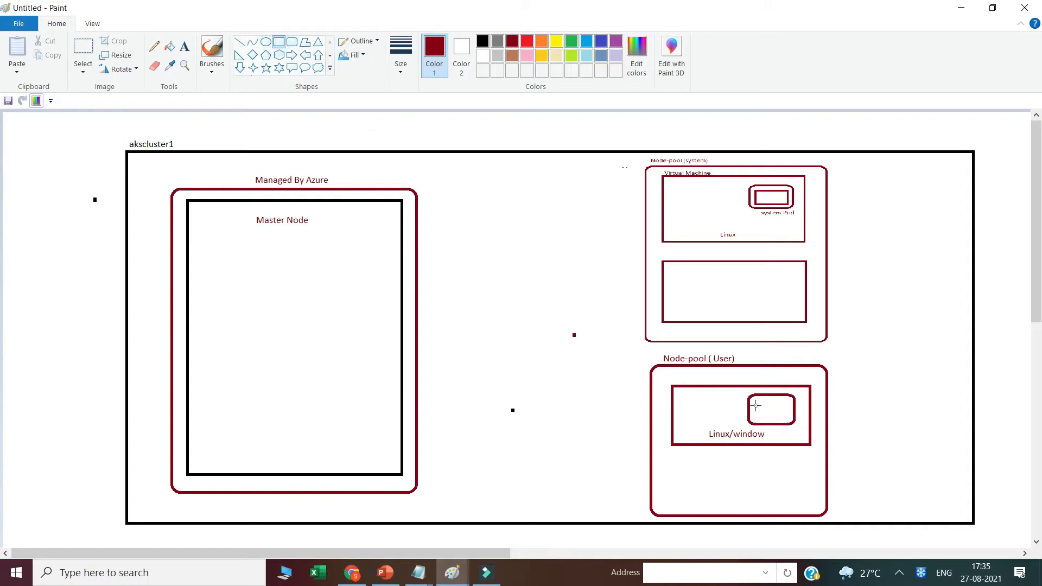
{"action": "left_click_drag", "start_coordinate": [757, 403], "coordinate": [788, 418]}
Move the pod symbol from the Linux/window box into the Virtual Machine box, beside the system Pod.
{"action": "left_click", "coordinate": [83, 49]}
{"action": "left_click_drag", "start_coordinate": [740, 391], "coordinate": [806, 428]}
{"action": "left_click_drag", "start_coordinate": [777, 418], "coordinate": [705, 194]}
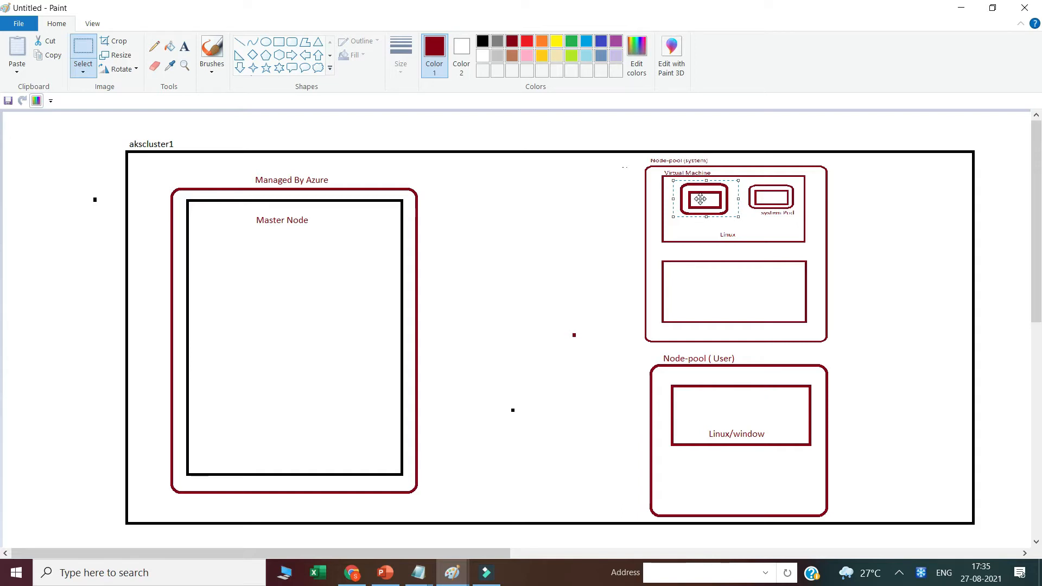
Switch to the Create Kubernetes cluster form in Chrome, review the primary node pool basics, and continue to the node pools settings.
{"action": "left_click", "coordinate": [352, 573]}
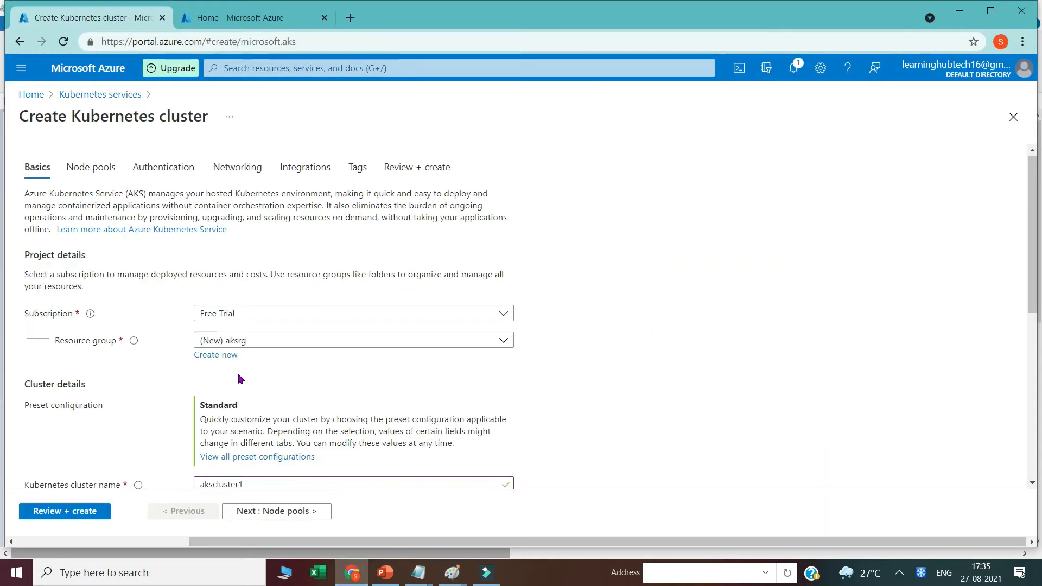
{"action": "scroll", "coordinate": [239, 377], "scroll_direction": "down", "scroll_amount": 6}
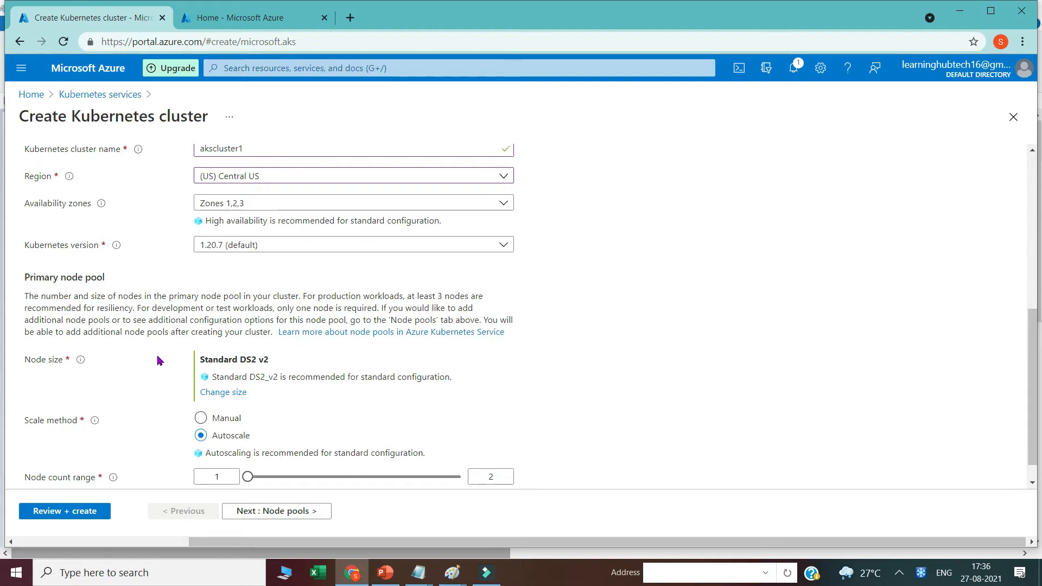
{"action": "scroll", "coordinate": [158, 362], "scroll_direction": "down", "scroll_amount": 1}
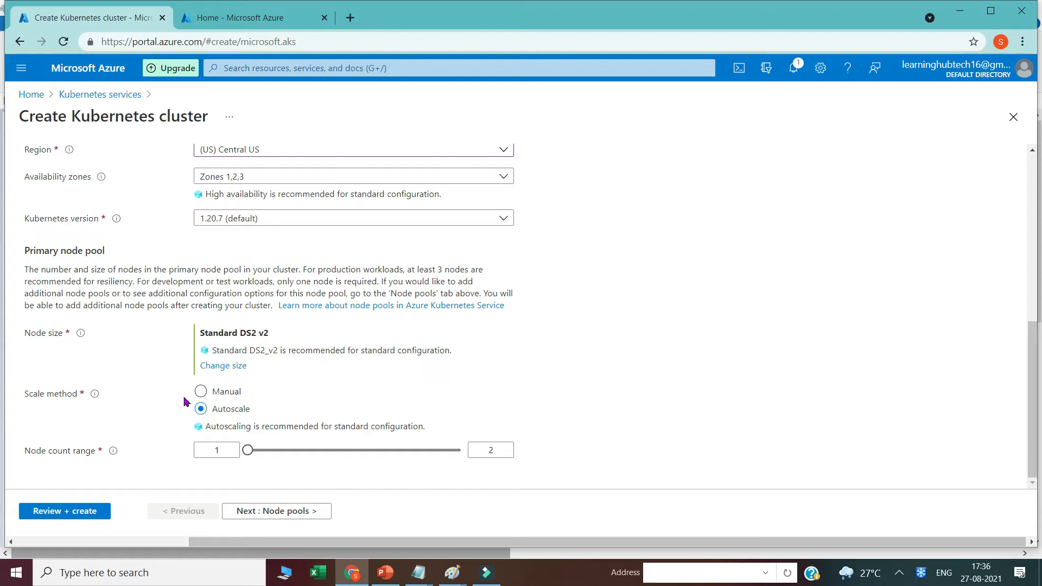
{"action": "left_click", "coordinate": [270, 510]}
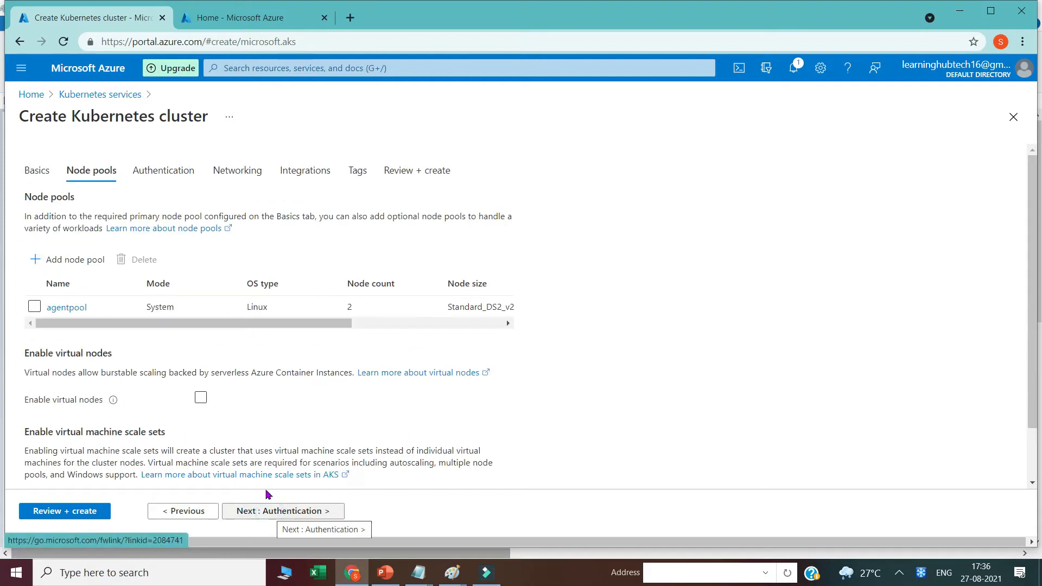
Review the agentpool's mode, OS type, available VM sizes, scaling and maximum pods per node, and apply its settings.
{"action": "left_click", "coordinate": [62, 308]}
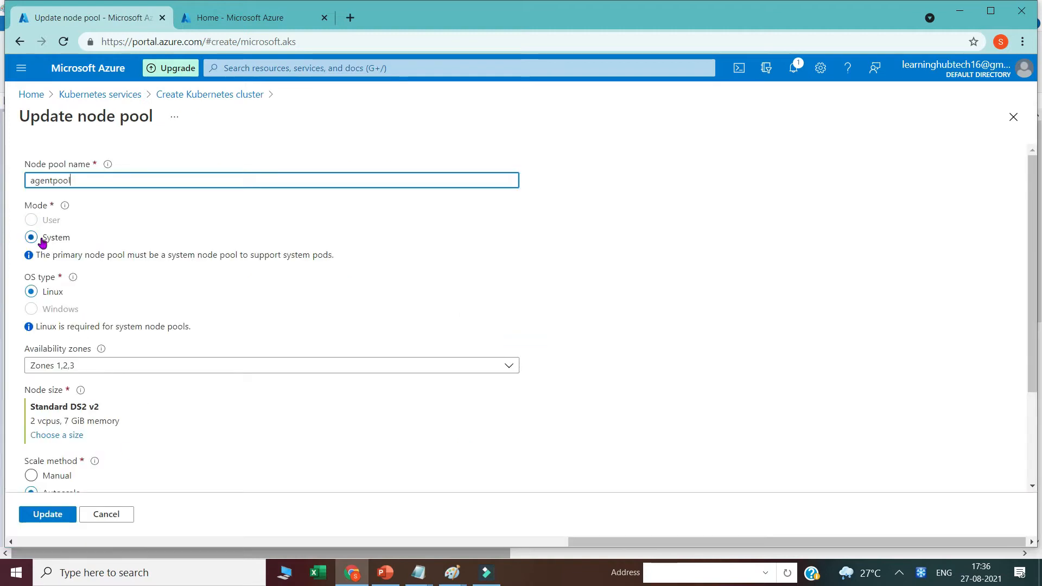
{"action": "left_click", "coordinate": [31, 220]}
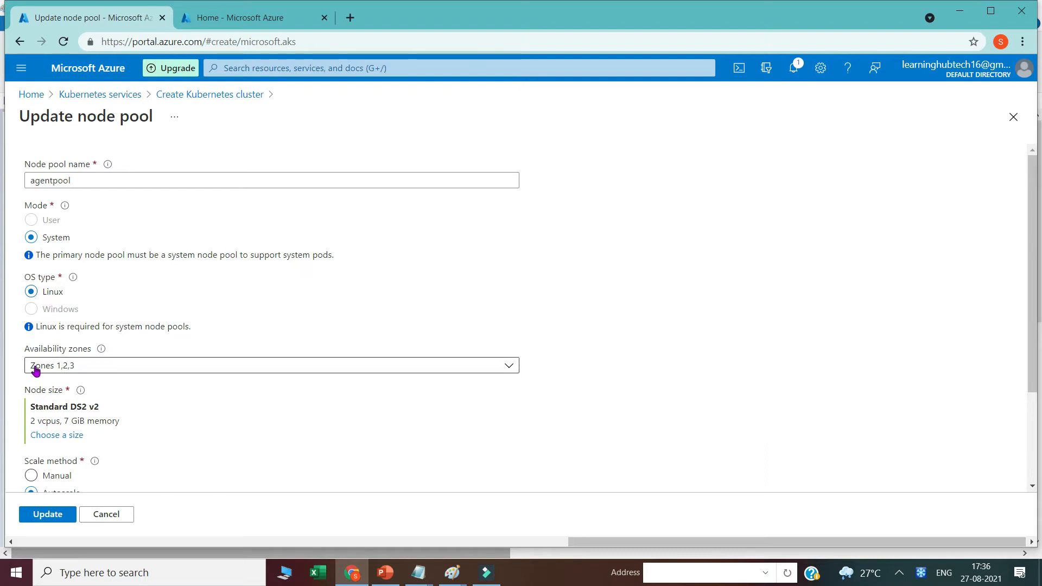
{"action": "scroll", "coordinate": [50, 393], "scroll_direction": "down", "scroll_amount": 1}
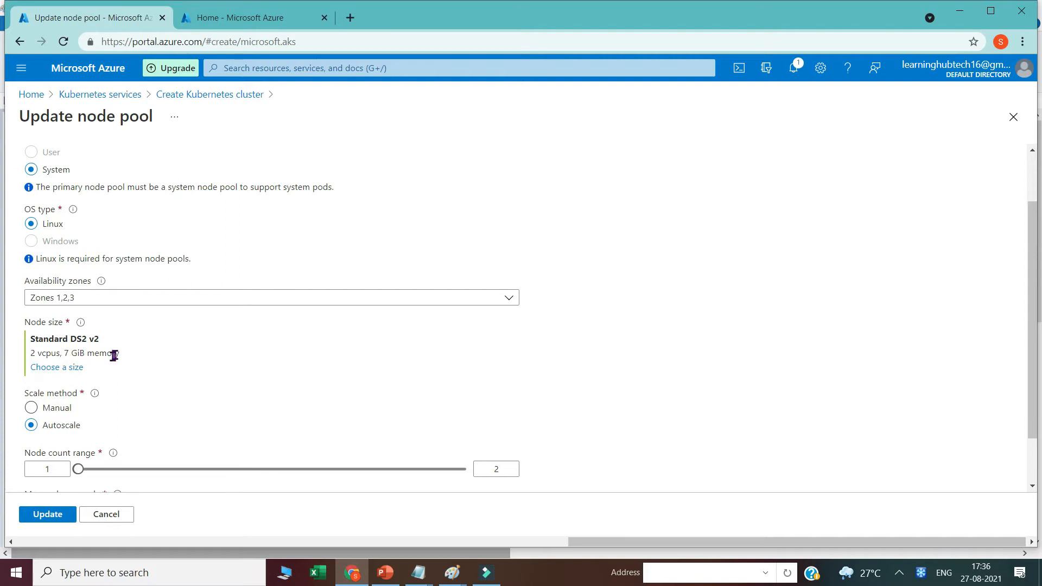
{"action": "left_click", "coordinate": [51, 369]}
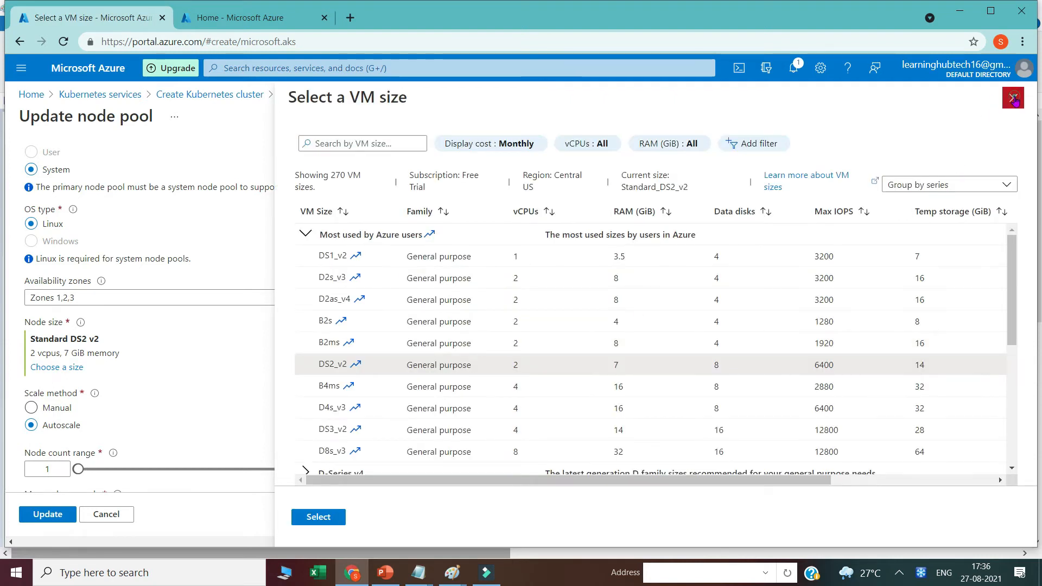
{"action": "left_click", "coordinate": [1013, 98]}
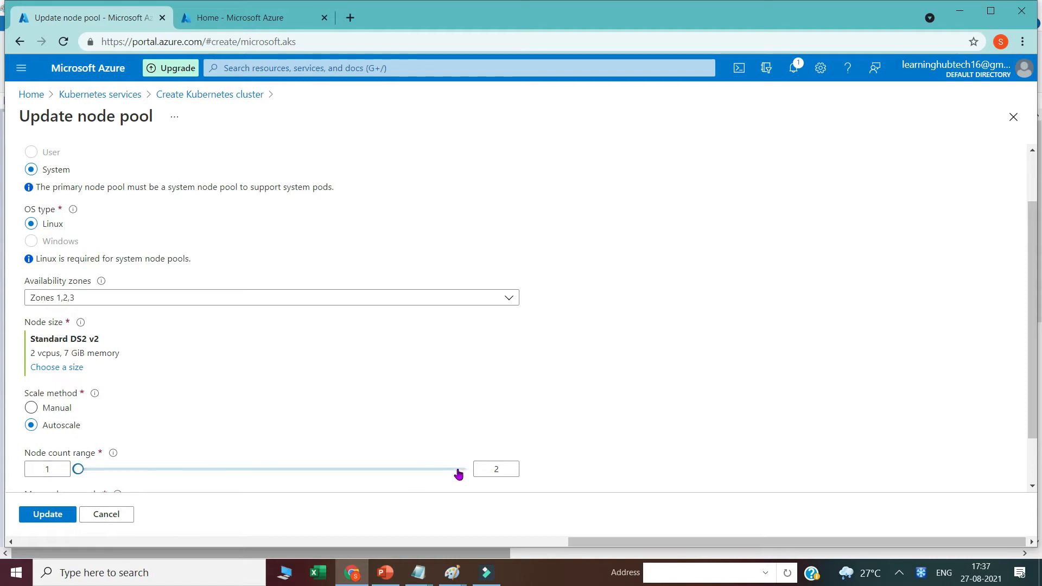
{"action": "scroll", "coordinate": [176, 454], "scroll_direction": "down", "scroll_amount": 1}
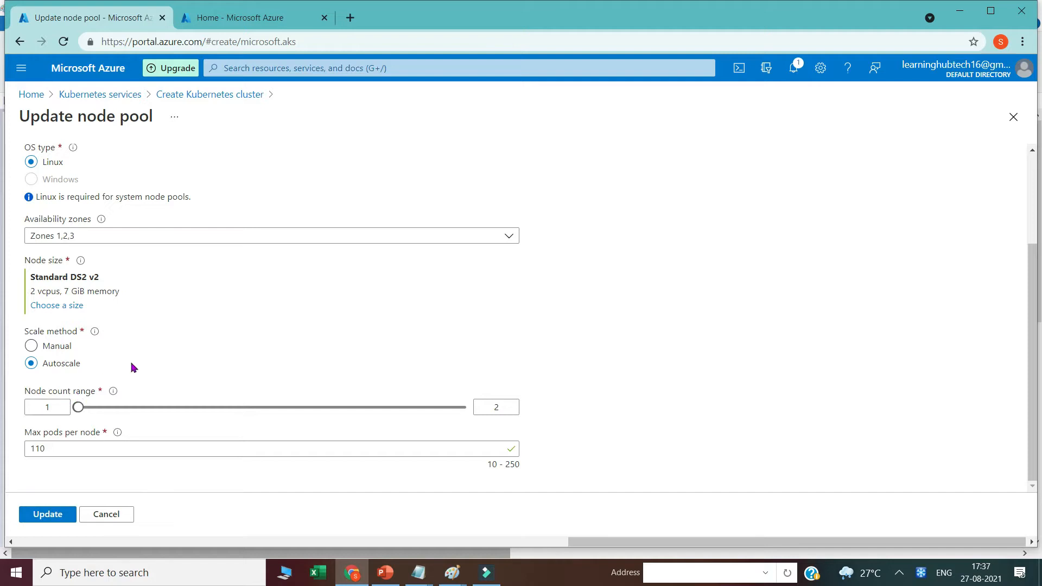
{"action": "scroll", "coordinate": [149, 372], "scroll_direction": "up", "scroll_amount": 3}
{"action": "left_click", "coordinate": [50, 519]}
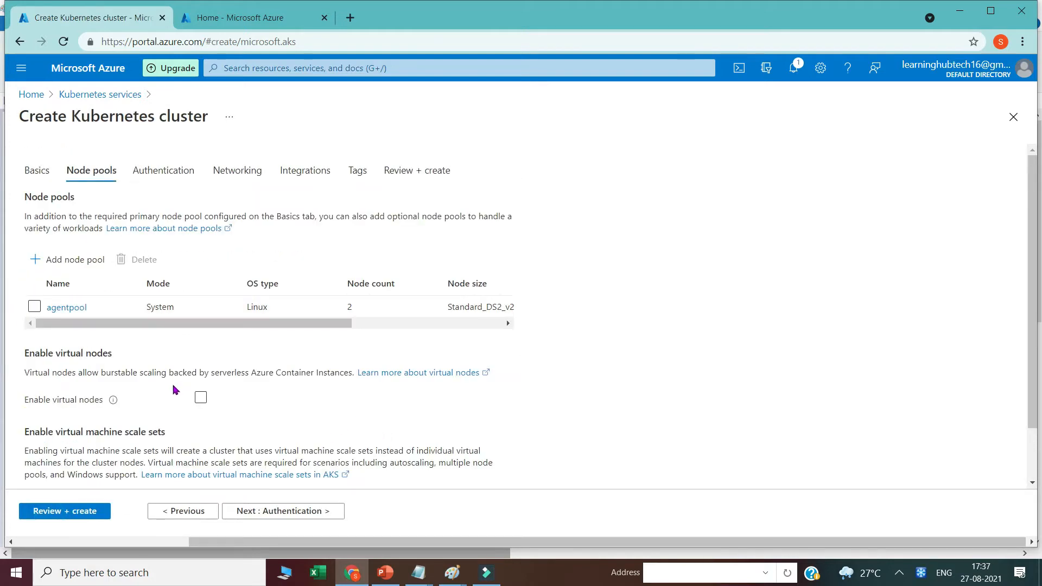
Start adding a node pool named usernodepool and set its mode to User.
{"action": "left_click", "coordinate": [52, 260]}
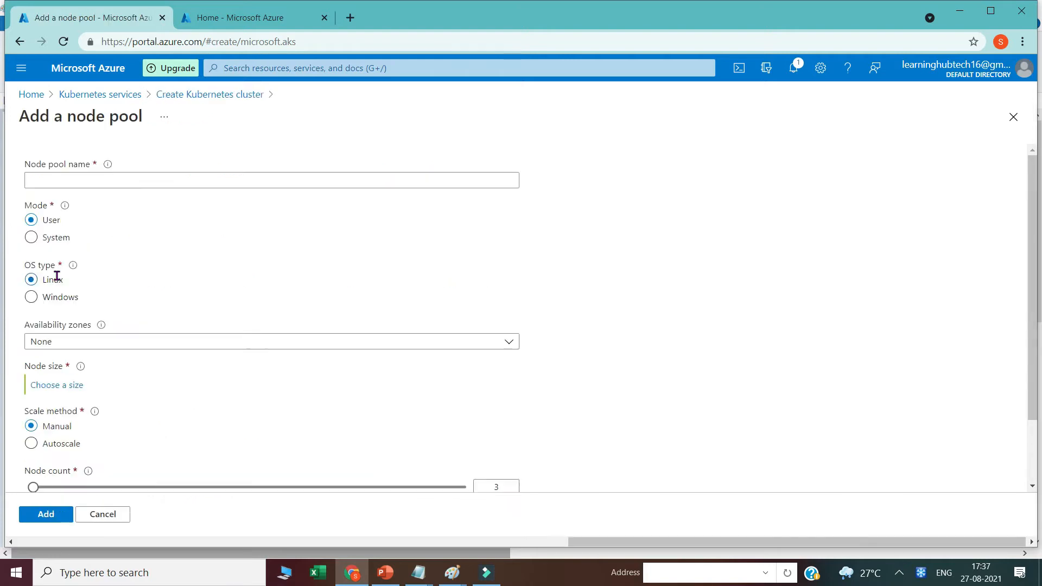
{"action": "left_click", "coordinate": [44, 181]}
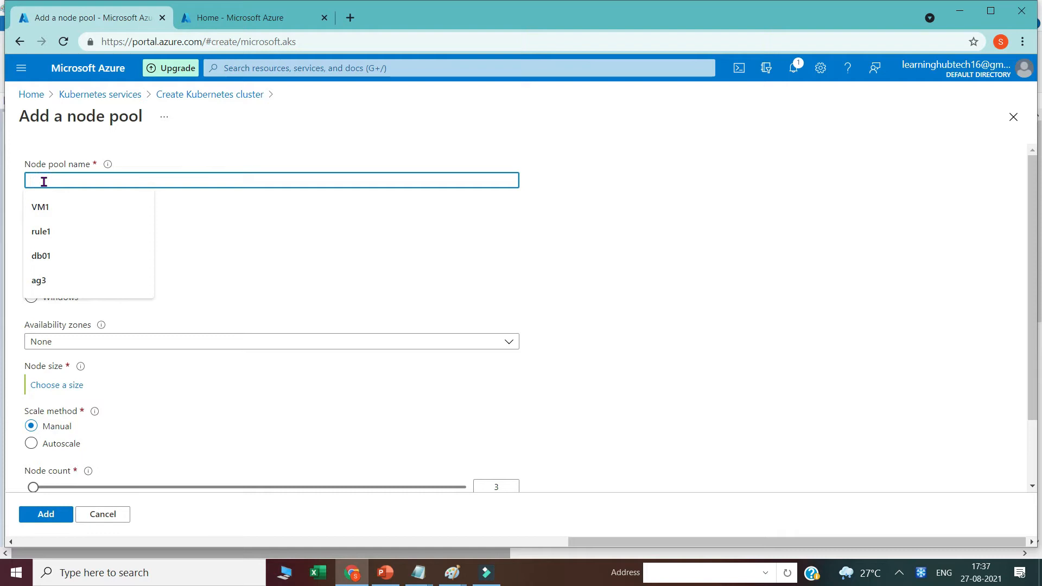
{"action": "type", "text": "usernodepool"}
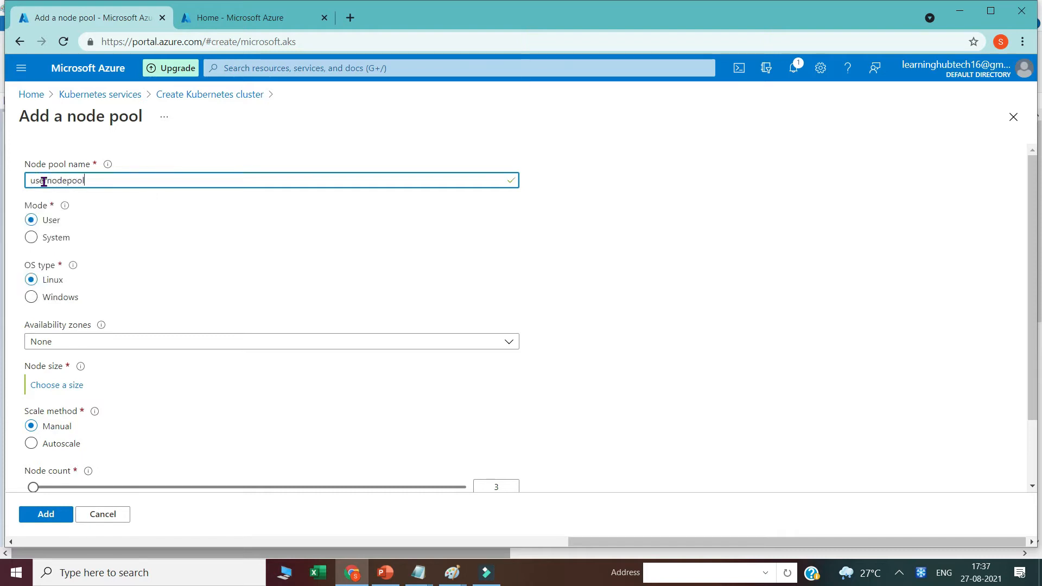
{"action": "left_click", "coordinate": [32, 237]}
{"action": "left_click", "coordinate": [32, 221]}
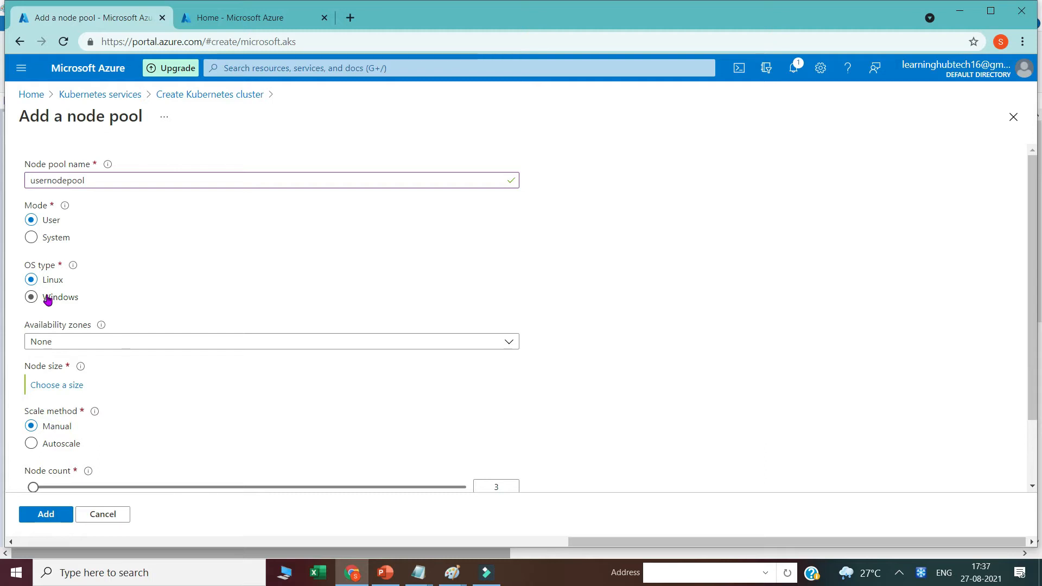
Review the availability zone and node size options for usernodepool, and cancel adding that node pool.
{"action": "left_click", "coordinate": [55, 341]}
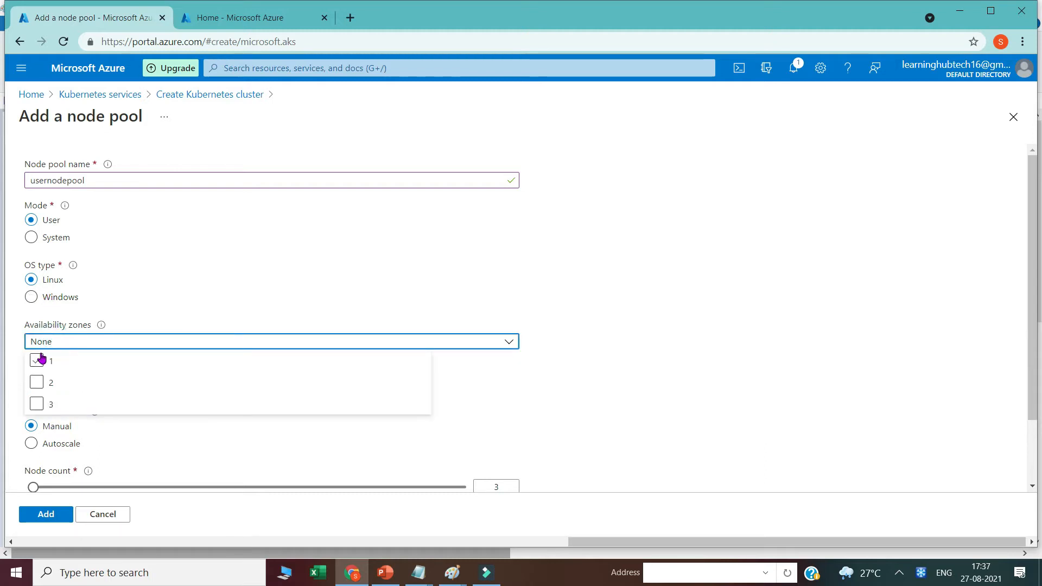
{"action": "left_click", "coordinate": [38, 406]}
{"action": "left_click", "coordinate": [532, 381]}
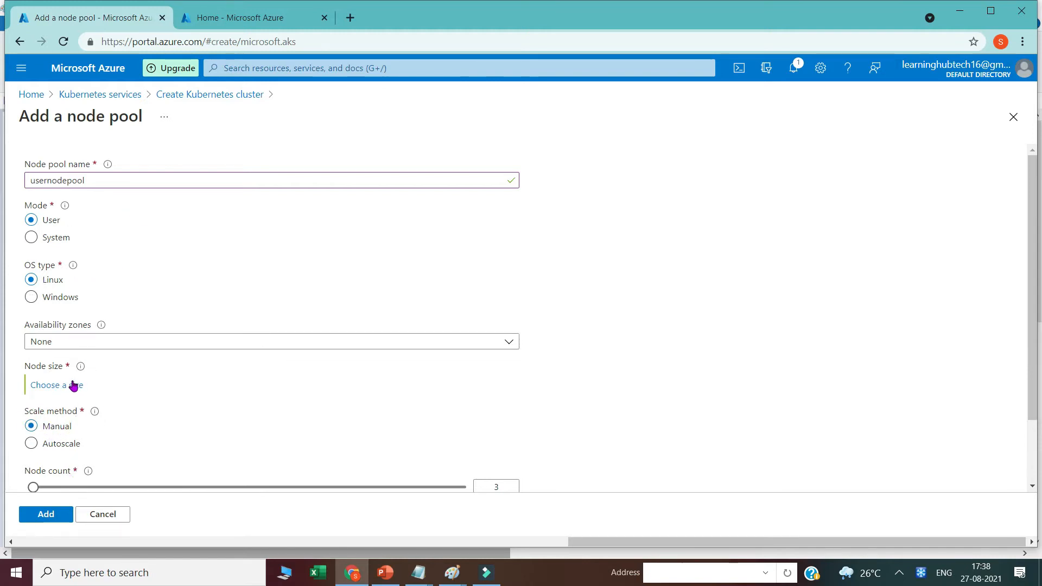
{"action": "mouse_move", "coordinate": [79, 367]}
{"action": "left_click", "coordinate": [102, 516]}
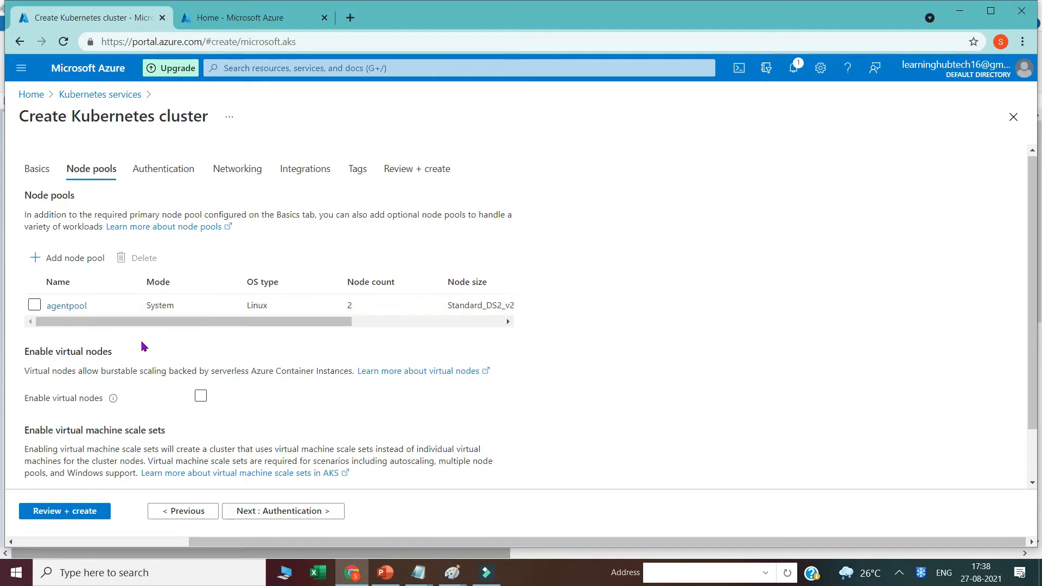
{"action": "scroll", "coordinate": [142, 343], "scroll_direction": "down", "scroll_amount": 1}
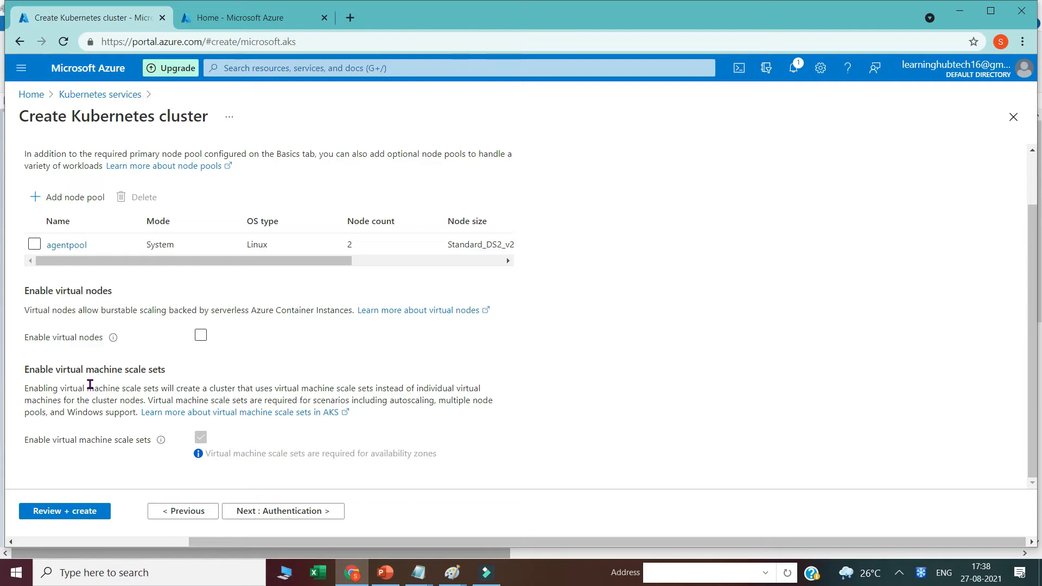
Switch to Paint and add the dark red text "(system)" beside the Node-Pool label.
{"action": "key", "text": "alt+Tab"}
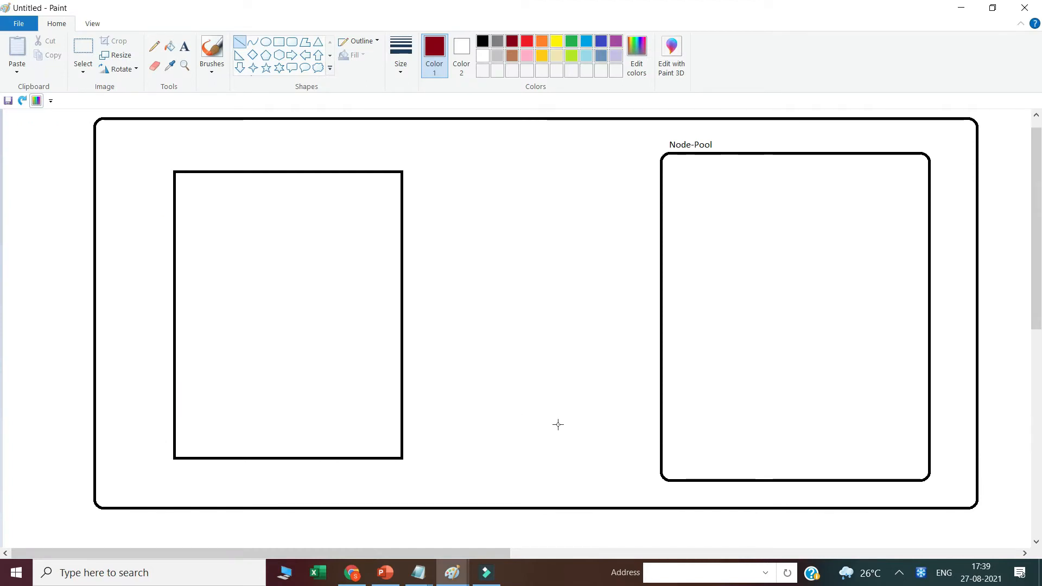
{"action": "left_click", "coordinate": [184, 46]}
{"action": "left_click", "coordinate": [717, 142]}
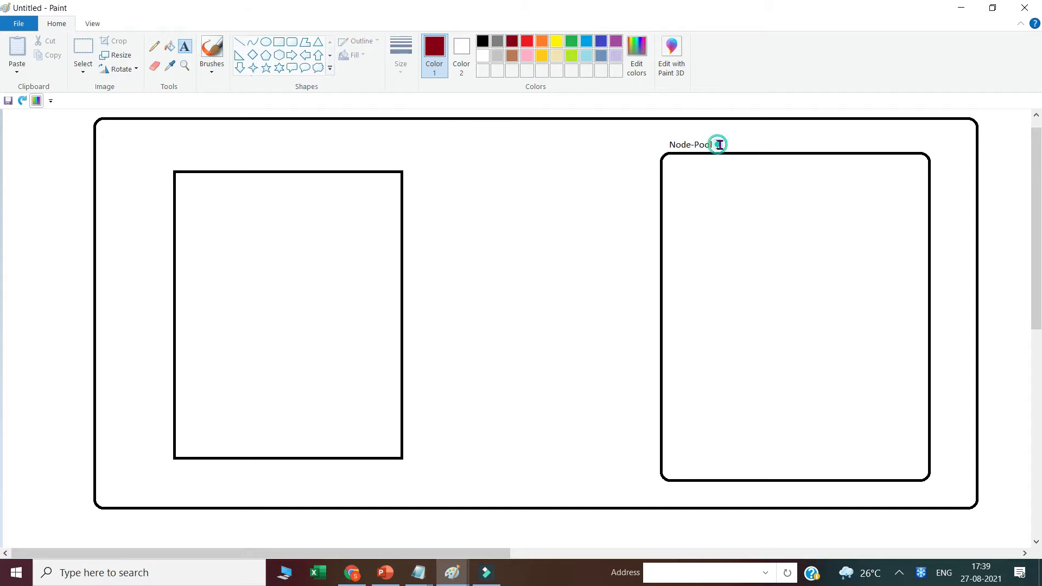
{"action": "type", "text": "(system"}
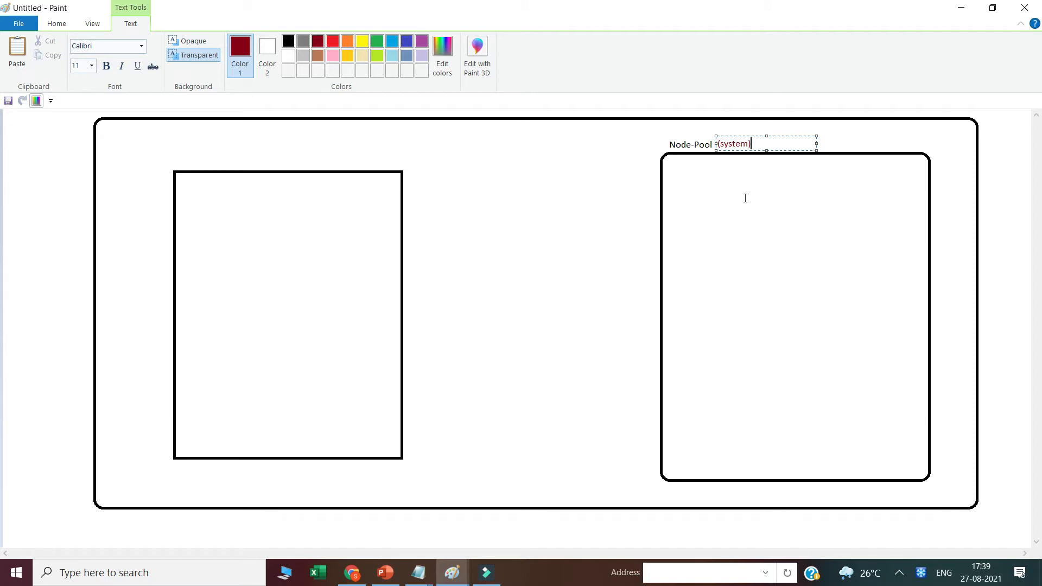
{"action": "left_click", "coordinate": [614, 204]}
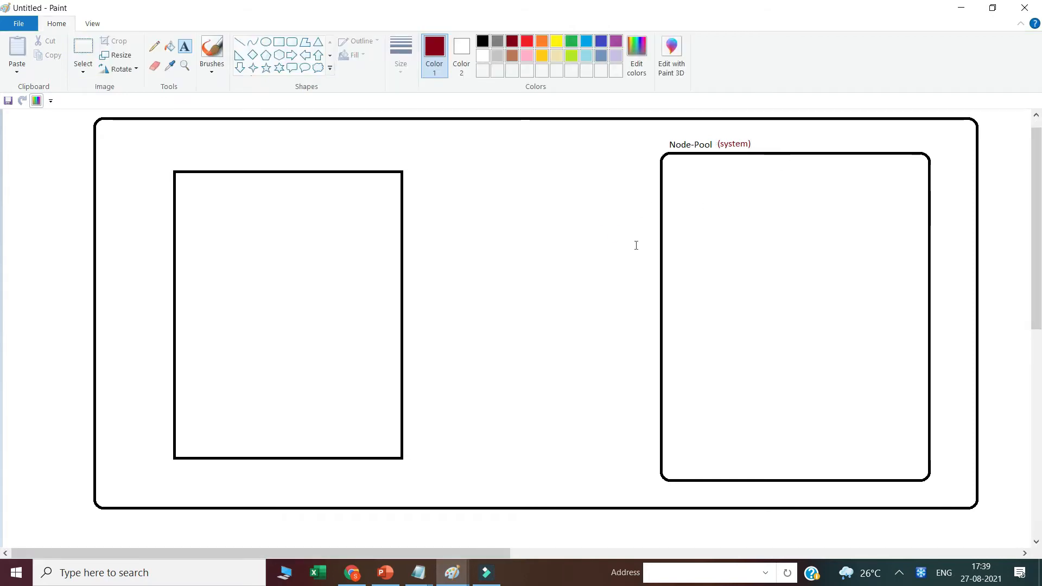
Draw a dark red rectangle inside the Node-Pool box and label it "Virtual Machine Scale Set".
{"action": "left_click", "coordinate": [279, 46]}
{"action": "left_click_drag", "start_coordinate": [701, 184], "coordinate": [891, 456]}
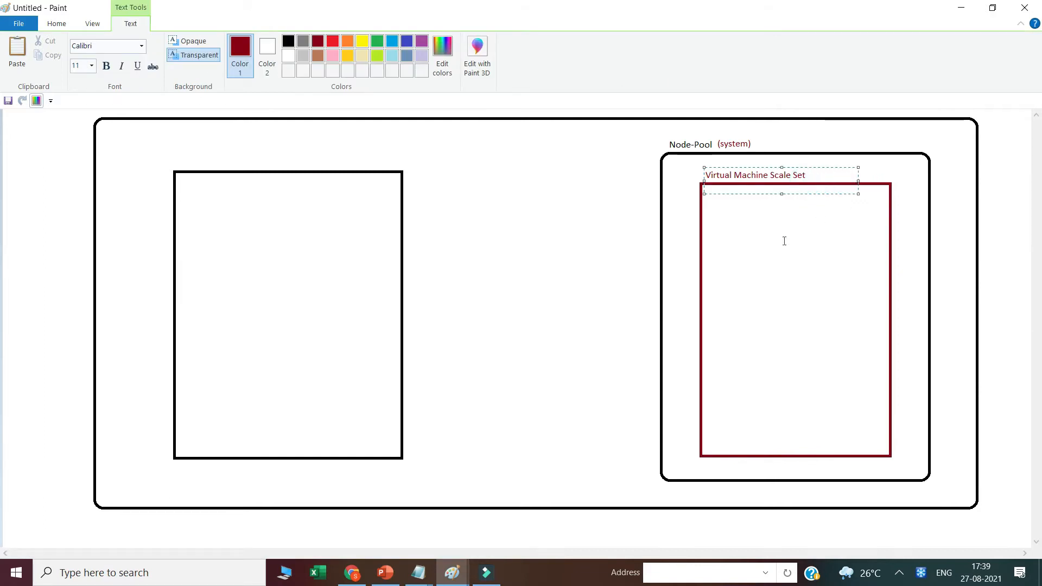
{"action": "left_click", "coordinate": [785, 240]}
Add the labels "Min=1" and "Max=2" in the upper corners of the Virtual Machine Scale Set box.
{"action": "left_click", "coordinate": [709, 191]}
{"action": "type", "text": "Min=1"}
{"action": "left_click", "coordinate": [856, 194]}
{"action": "left_click", "coordinate": [856, 194]}
{"action": "type", "text": "M"}
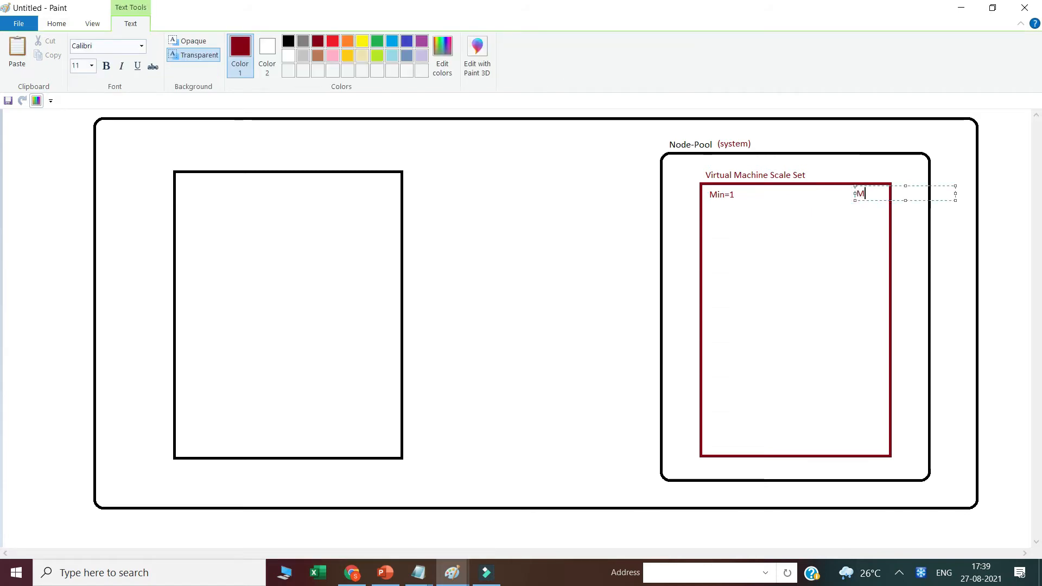
{"action": "type", "text": "ax=2"}
{"action": "left_click", "coordinate": [730, 304]}
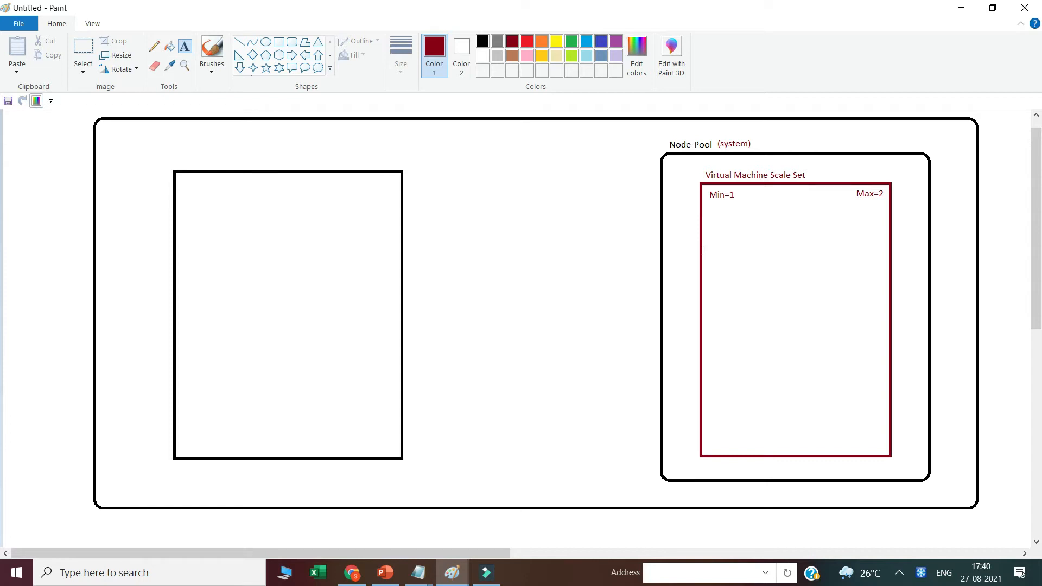
Draw a green rectangle between the two large black boxes and another green one around the Virtual Machine Scale Set box.
{"action": "left_click", "coordinate": [279, 42]}
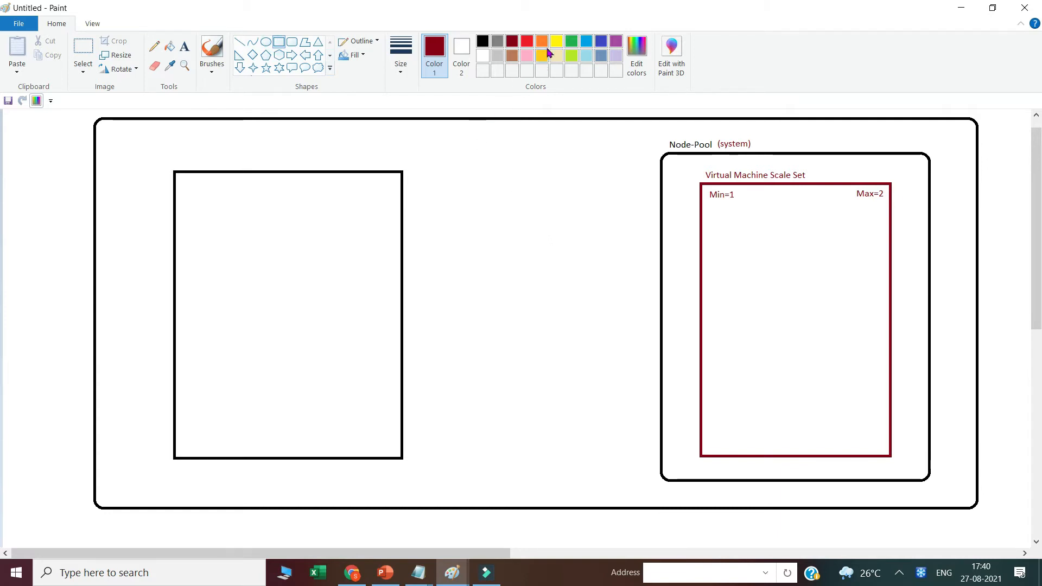
{"action": "left_click", "coordinate": [571, 41]}
{"action": "left_click_drag", "start_coordinate": [521, 245], "coordinate": [614, 398]}
{"action": "left_click_drag", "start_coordinate": [579, 351], "coordinate": [578, 329]}
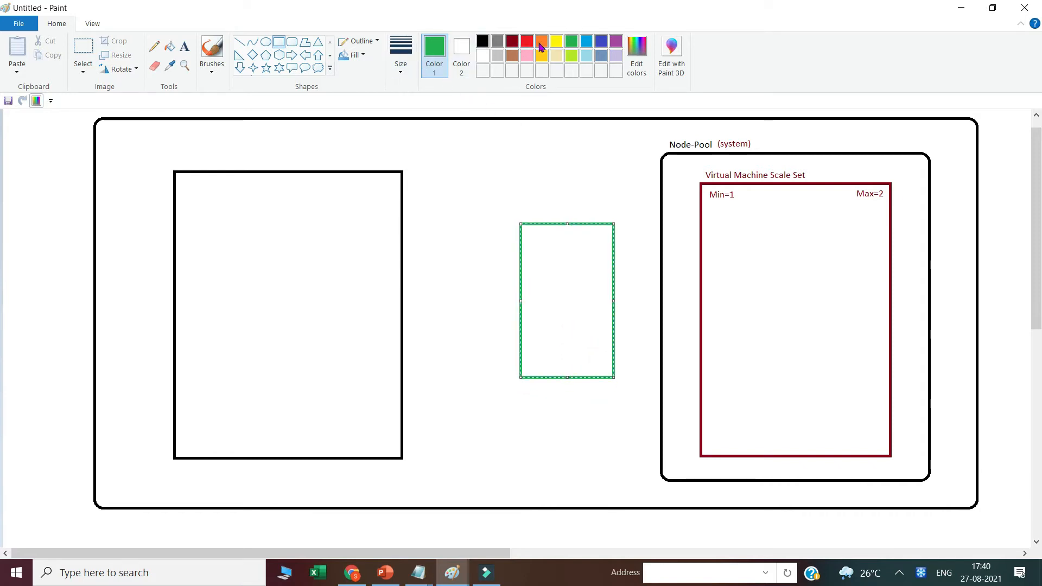
{"action": "left_click_drag", "start_coordinate": [680, 165], "coordinate": [906, 471]}
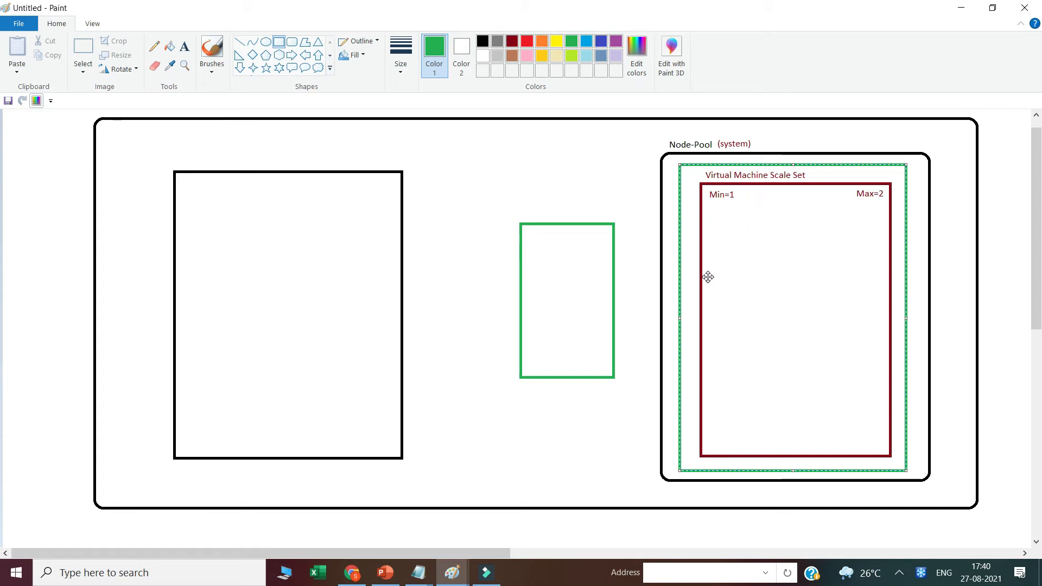
Connect the two green rectangles with a green line, labelling the standalone one "Load Balancer" and the surrounding one "Target Group".
{"action": "left_click", "coordinate": [239, 41]}
{"action": "left_click_drag", "start_coordinate": [614, 294], "coordinate": [681, 292]}
{"action": "left_click", "coordinate": [184, 47]}
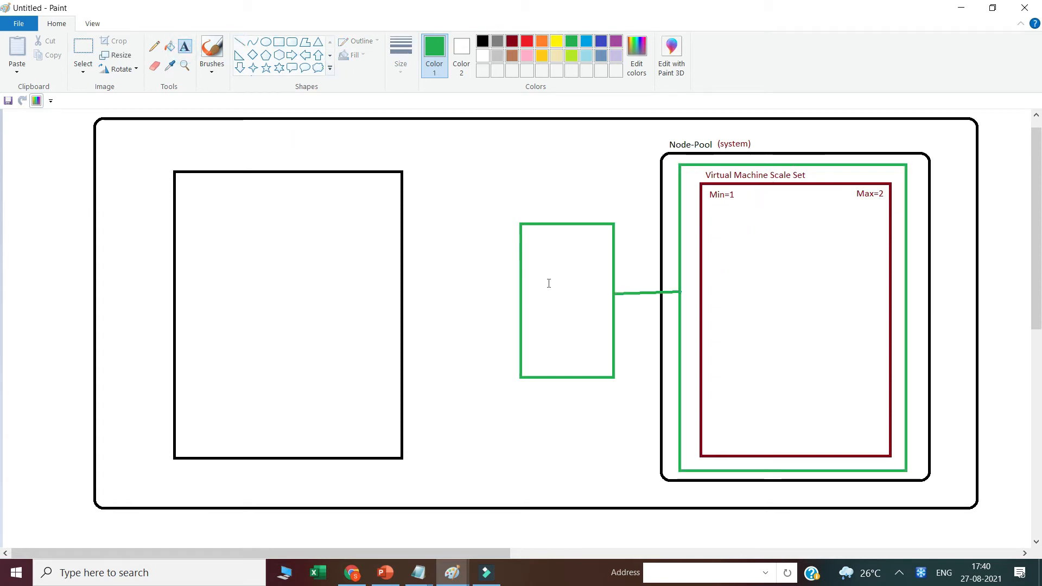
{"action": "left_click", "coordinate": [542, 285]}
{"action": "type", "text": "Load Balancer"}
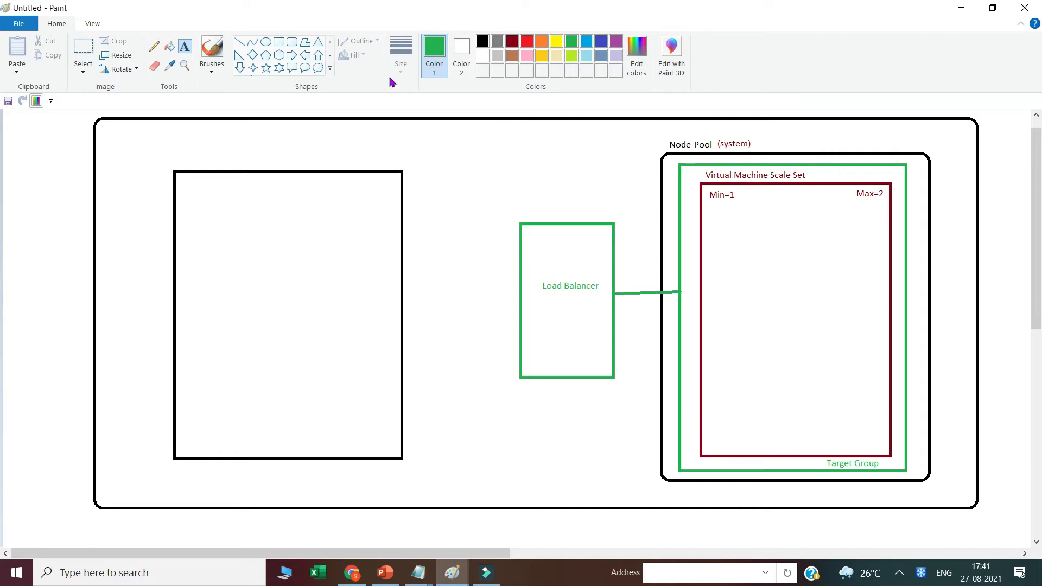
Draw a blue rectangle in the upper part of the Virtual Machine Scale Set box.
{"action": "left_click", "coordinate": [278, 42]}
{"action": "left_click_drag", "start_coordinate": [745, 218], "coordinate": [857, 328]}
{"action": "left_click_drag", "start_coordinate": [817, 296], "coordinate": [815, 296]}
{"action": "left_click_drag", "start_coordinate": [815, 296], "coordinate": [813, 295]}
{"action": "left_click", "coordinate": [601, 41]}
Label the blue rectangle "Node1 (VM)" above its upper edge and "Linux" inside its lower edge.
{"action": "left_click", "coordinate": [185, 46]}
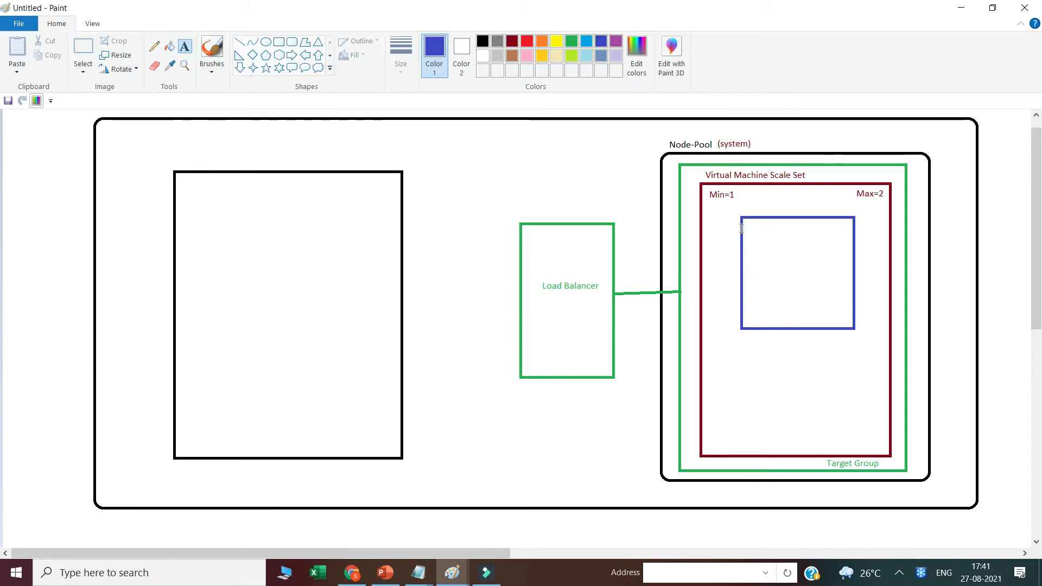
{"action": "left_click", "coordinate": [742, 211]}
{"action": "type", "text": "No "}
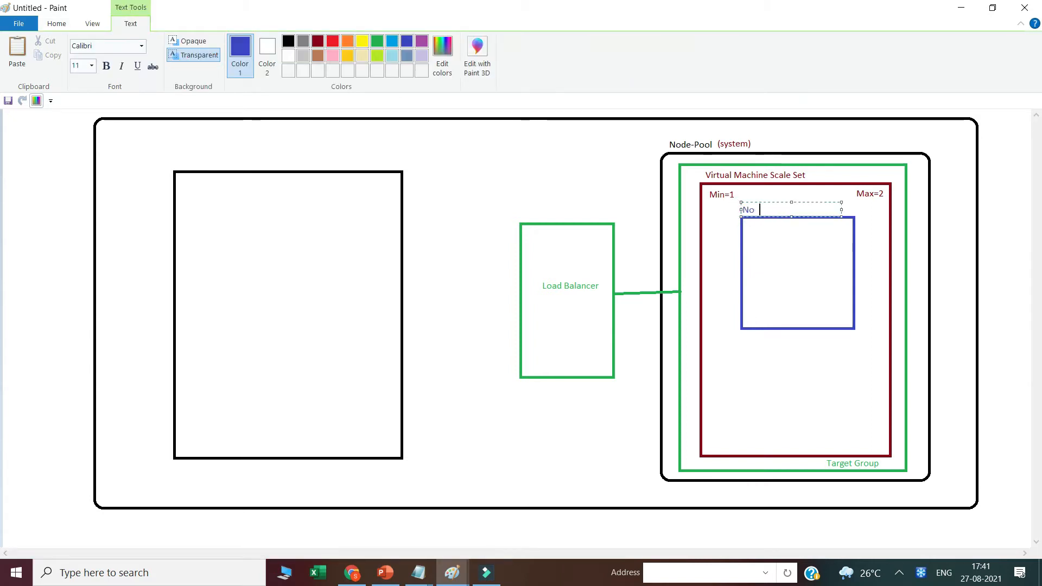
{"action": "type", "text": "de1 (VM"}
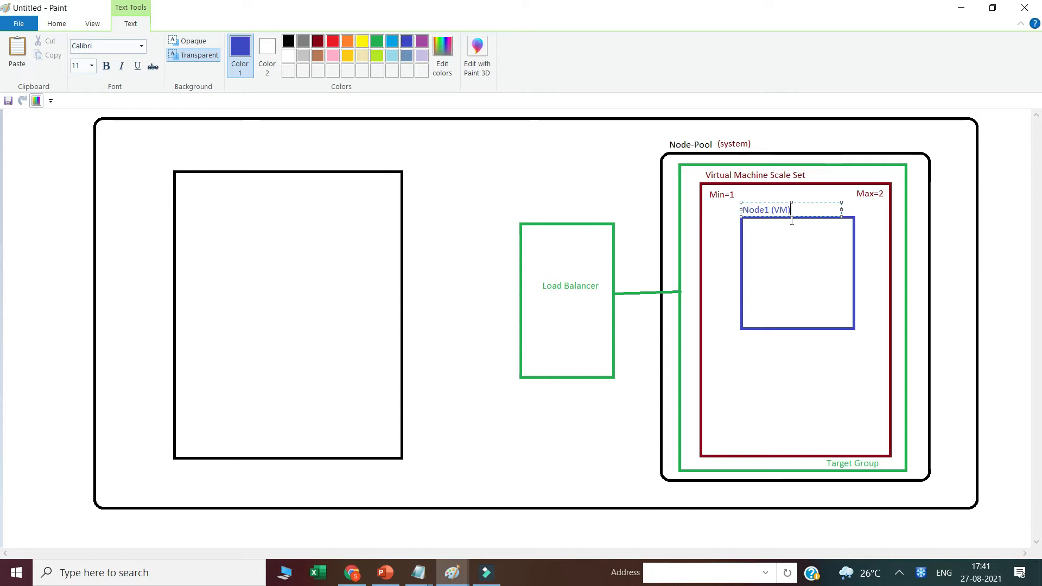
{"action": "left_click", "coordinate": [780, 319]}
{"action": "left_click", "coordinate": [779, 320]}
{"action": "type", "text": "Linux"}
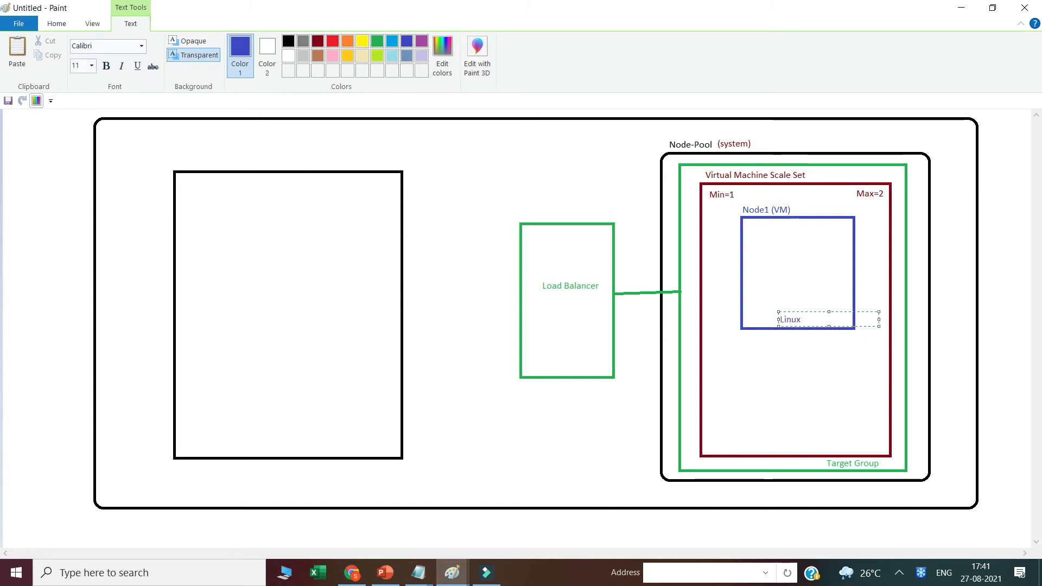
{"action": "left_click", "coordinate": [820, 396]}
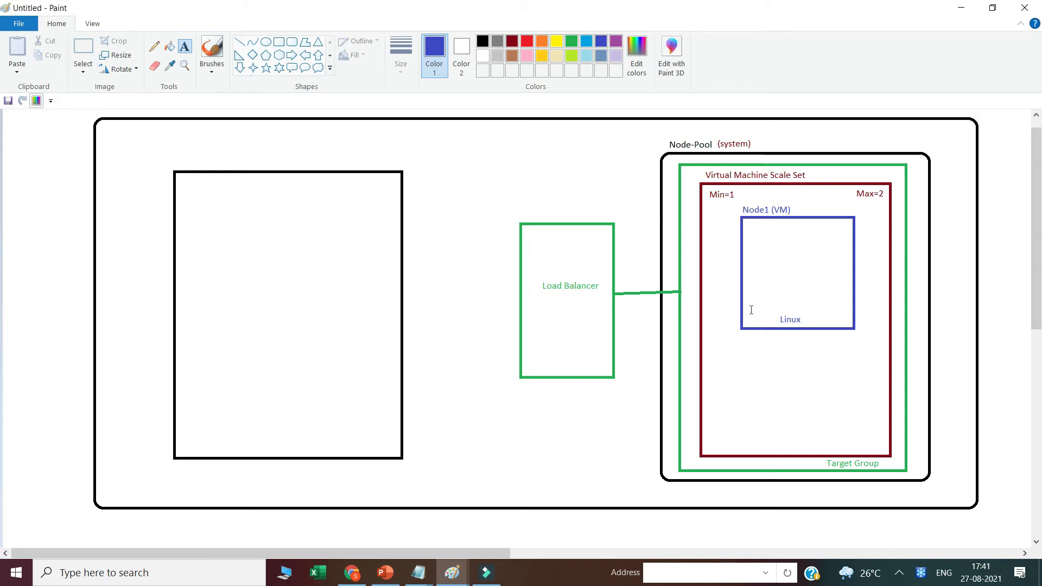
Draw a pod symbol inside the Node1 (VM) box from two nested blue rounded rectangles and a small dark red ellipse.
{"action": "left_click", "coordinate": [291, 42]}
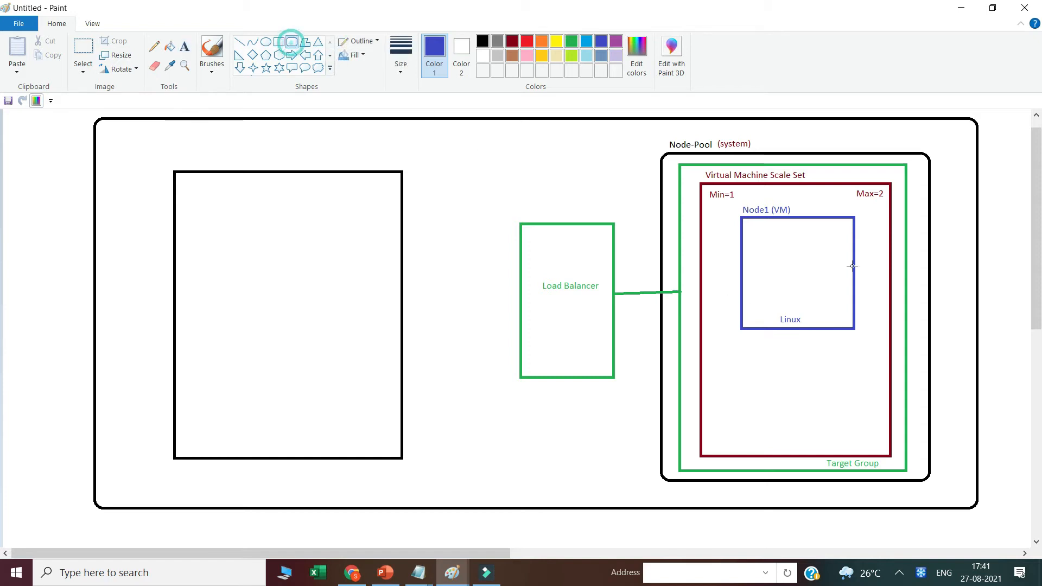
{"action": "left_click_drag", "start_coordinate": [788, 234], "coordinate": [843, 287]}
{"action": "left_click", "coordinate": [751, 258]}
{"action": "left_click_drag", "start_coordinate": [796, 244], "coordinate": [836, 279]}
{"action": "left_click", "coordinate": [820, 264]}
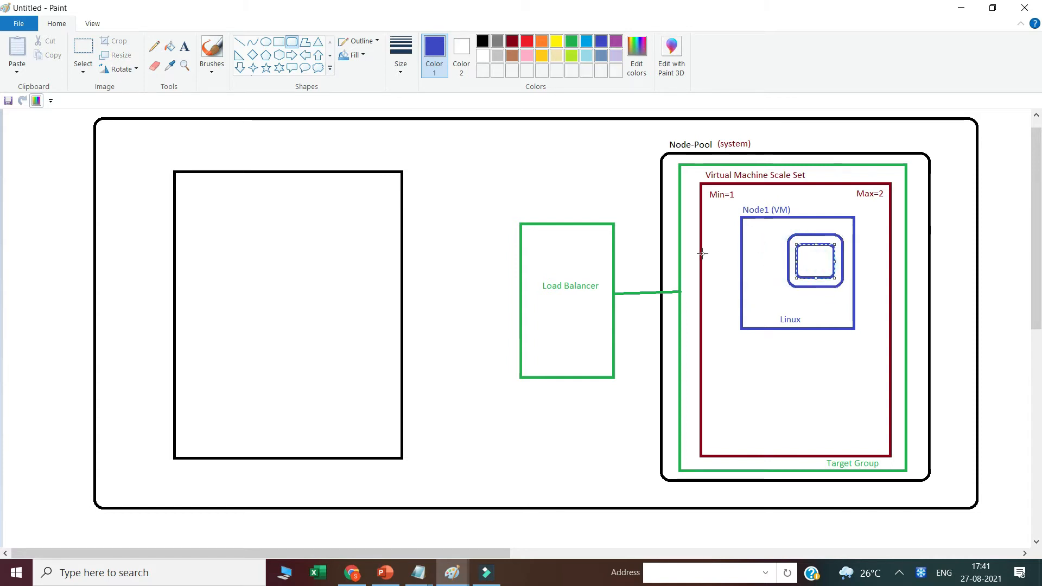
{"action": "left_click", "coordinate": [265, 42]}
{"action": "left_click", "coordinate": [512, 41]}
{"action": "left_click_drag", "start_coordinate": [809, 253], "coordinate": [830, 270]}
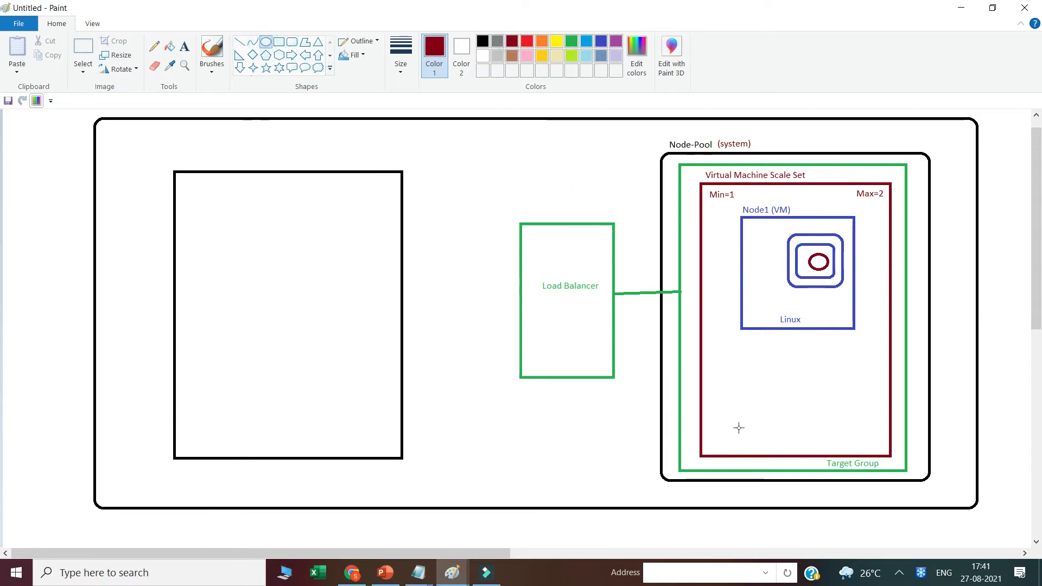
Draw a dark red line from below the outer cluster box up to the Load Balancer box.
{"action": "left_click", "coordinate": [240, 42]}
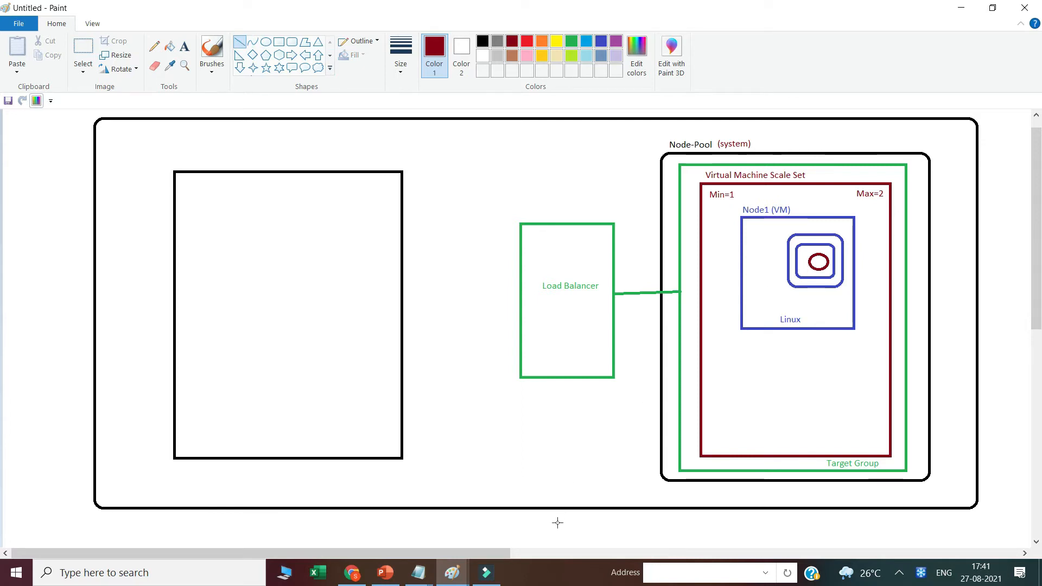
{"action": "left_click_drag", "start_coordinate": [547, 534], "coordinate": [563, 381]}
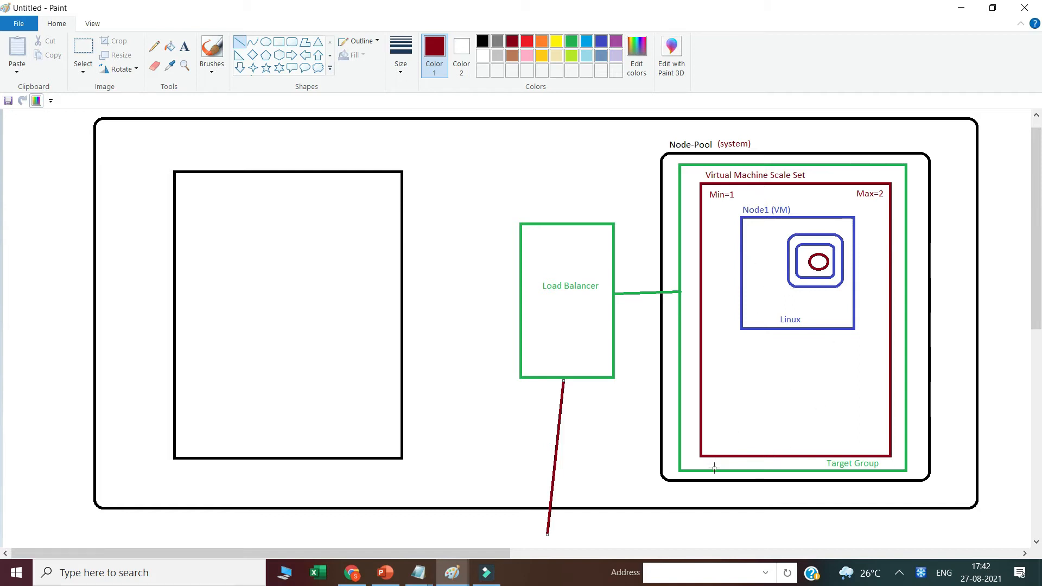
Switch to the Create Kubernetes cluster form in Chrome and enable virtual nodes.
{"action": "left_click", "coordinate": [353, 573]}
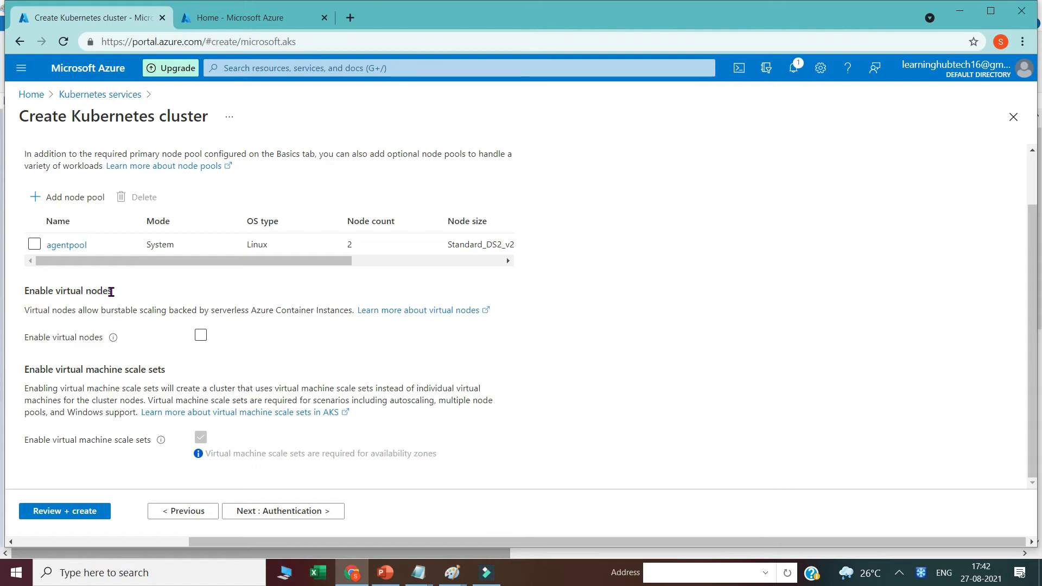
{"action": "left_click", "coordinate": [200, 336]}
{"action": "left_click", "coordinate": [201, 336]}
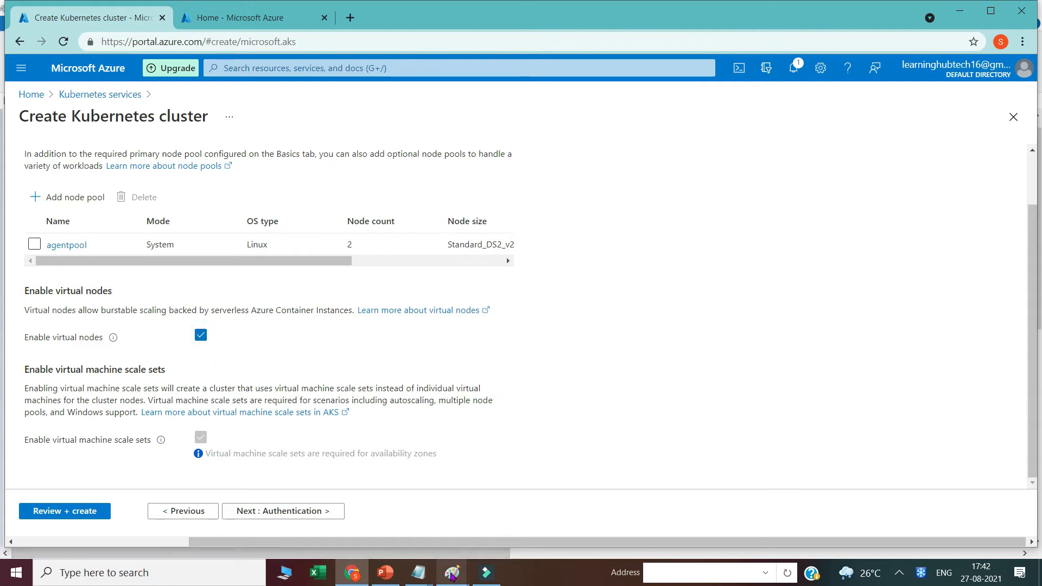
Search the Azure portal's other tab for "conta", view the Container instances service, and return to the cluster creation form.
{"action": "left_click", "coordinate": [210, 27]}
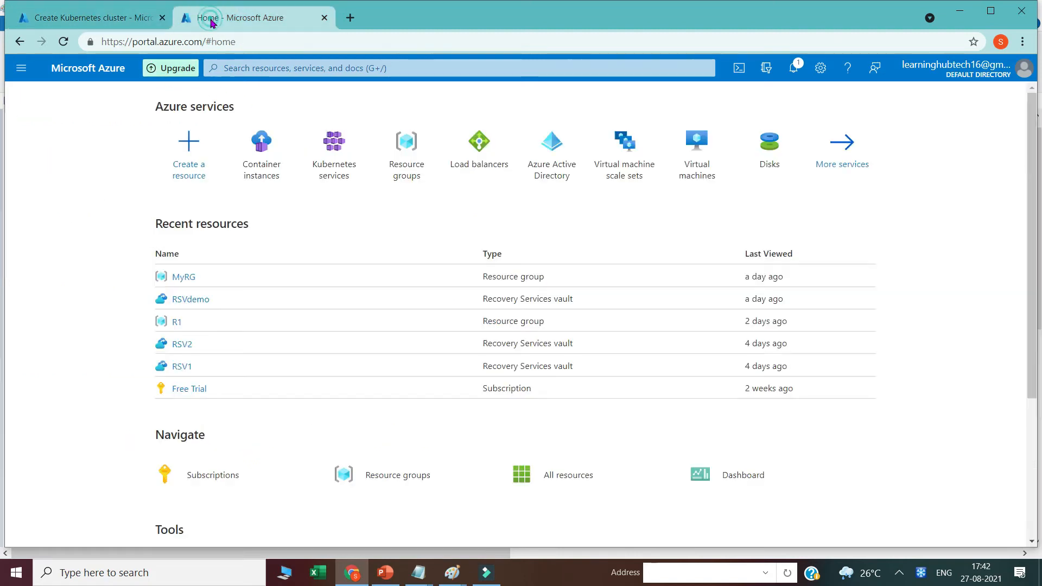
{"action": "left_click", "coordinate": [242, 68]}
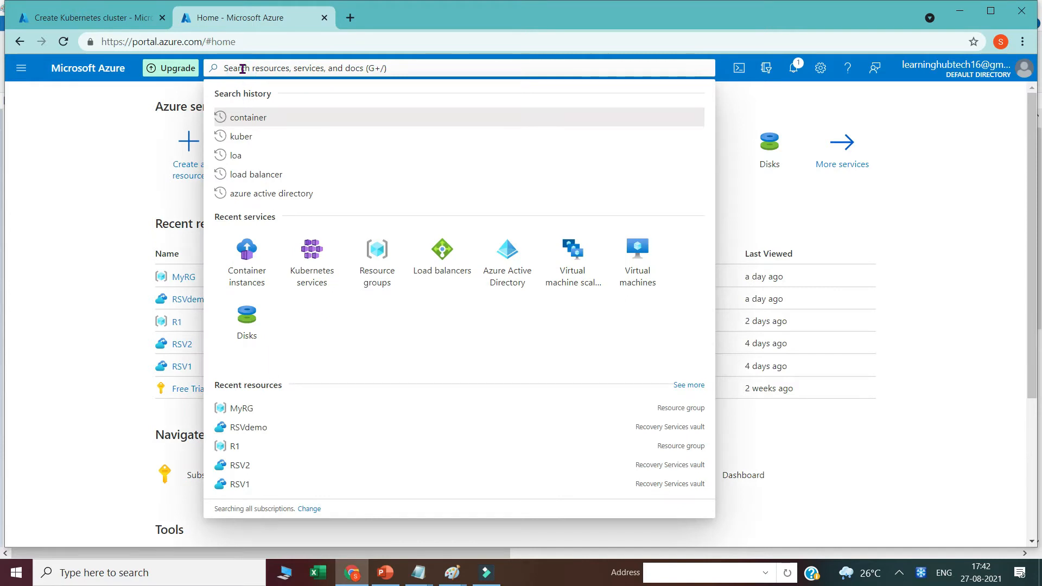
{"action": "type", "text": "conta"}
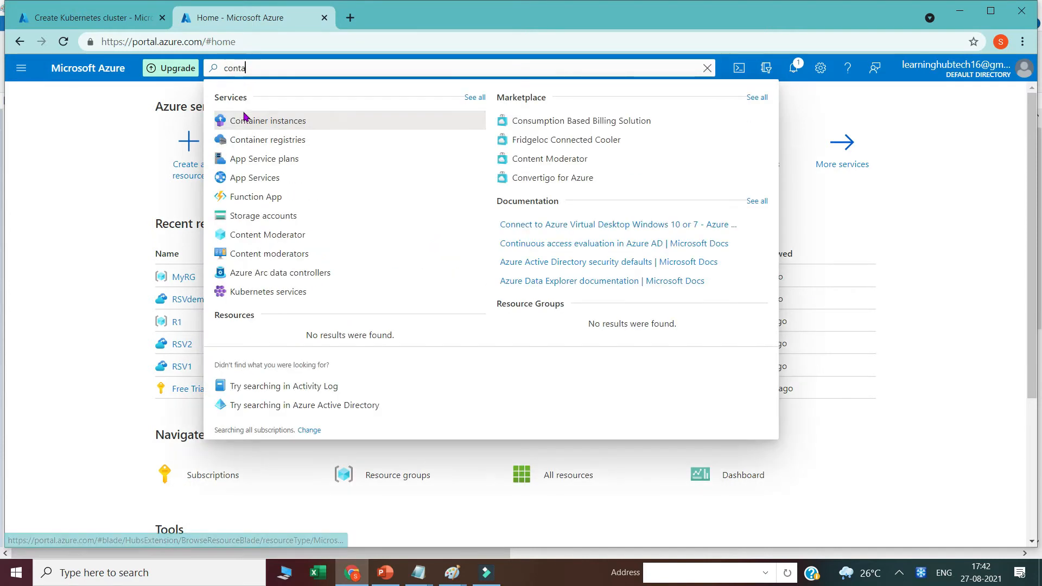
{"action": "left_click", "coordinate": [243, 119]}
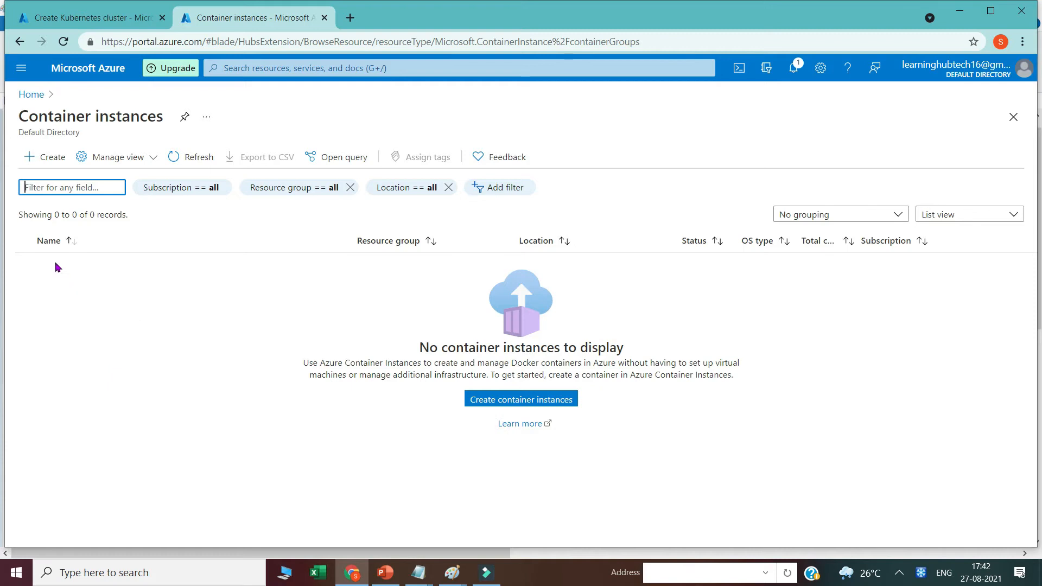
{"action": "left_click", "coordinate": [76, 19]}
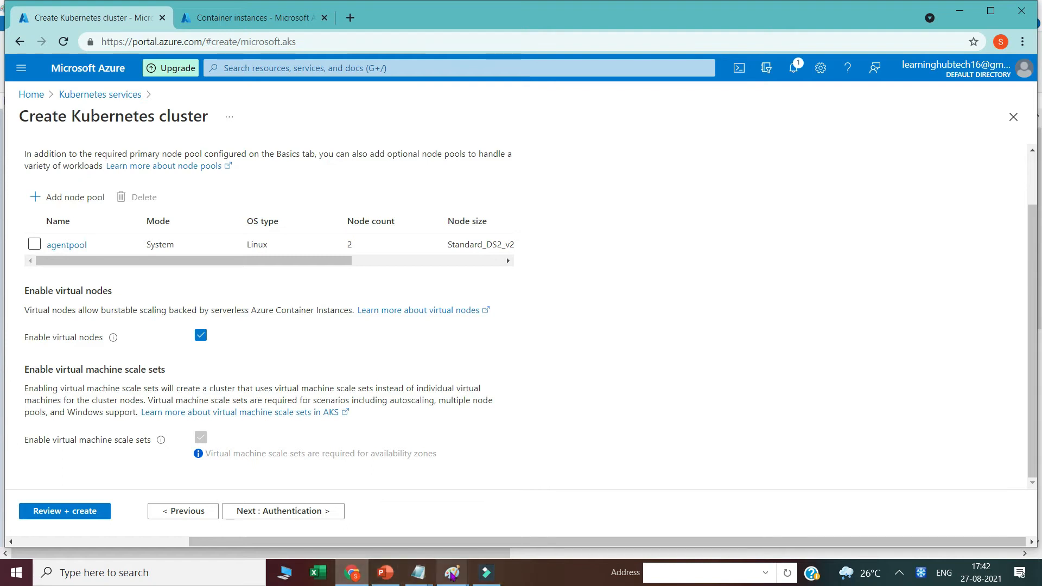
Switch to Paint and try a blue rectangle below the Node1 (VM) box inside the Virtual Machine Scale Set frame.
{"action": "mouse_move", "coordinate": [452, 576]}
{"action": "left_click", "coordinate": [576, 512]}
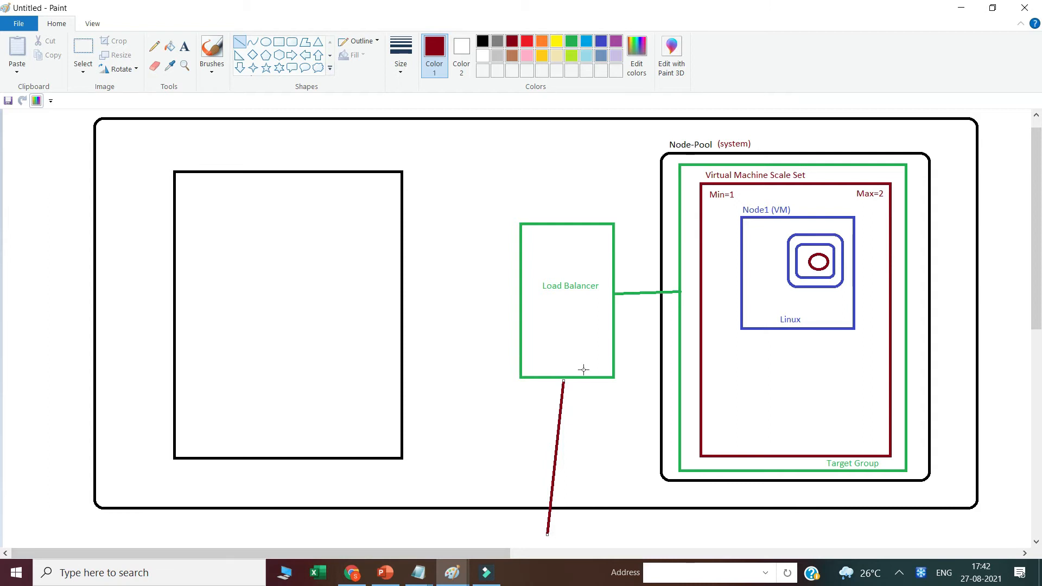
{"action": "left_click", "coordinate": [278, 42]}
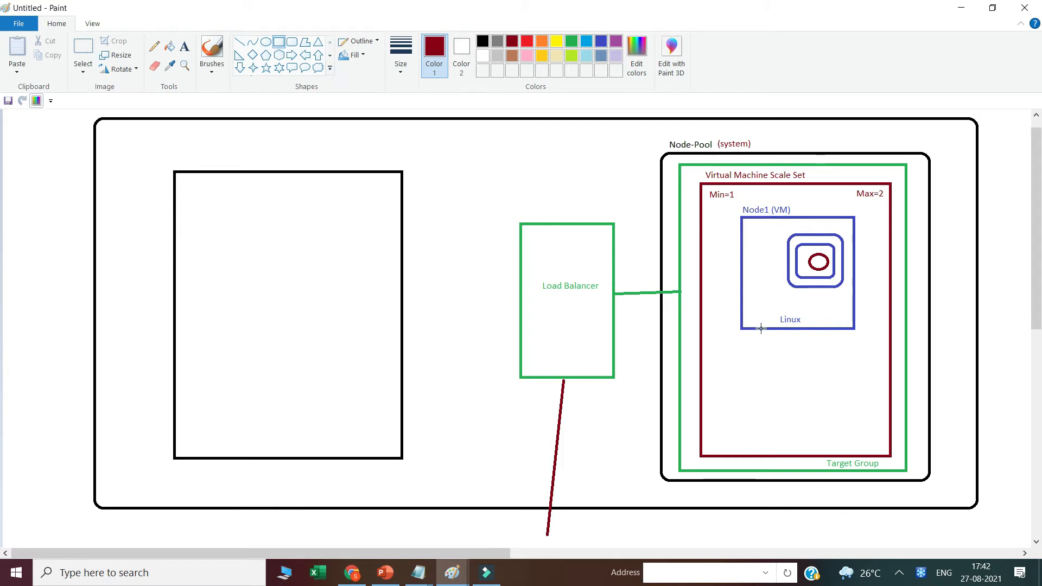
{"action": "left_click_drag", "start_coordinate": [747, 350], "coordinate": [856, 445]}
{"action": "left_click", "coordinate": [601, 41]}
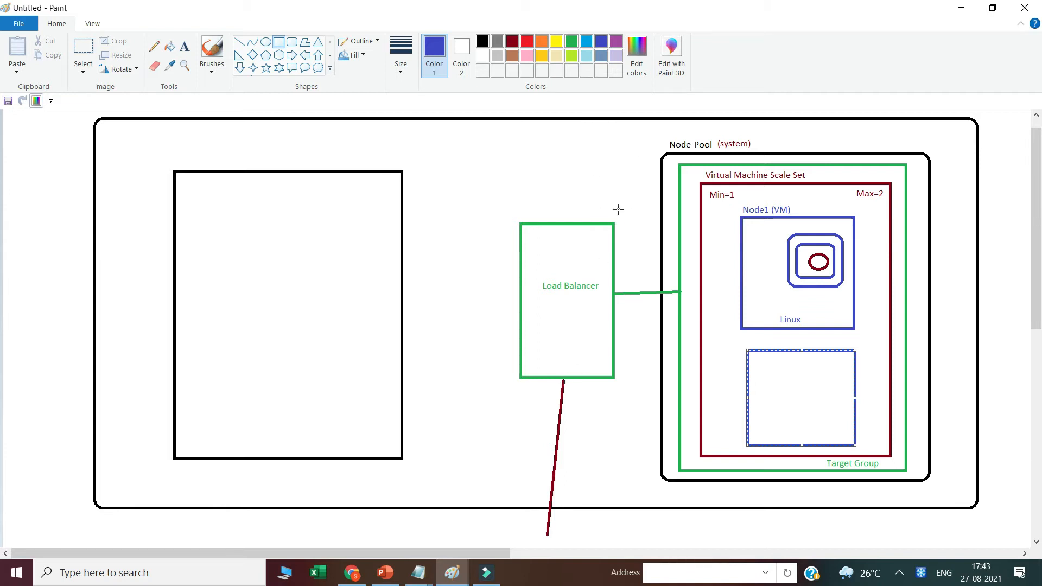
{"action": "left_click", "coordinate": [486, 161]}
{"action": "key", "text": "ctrl+z"}
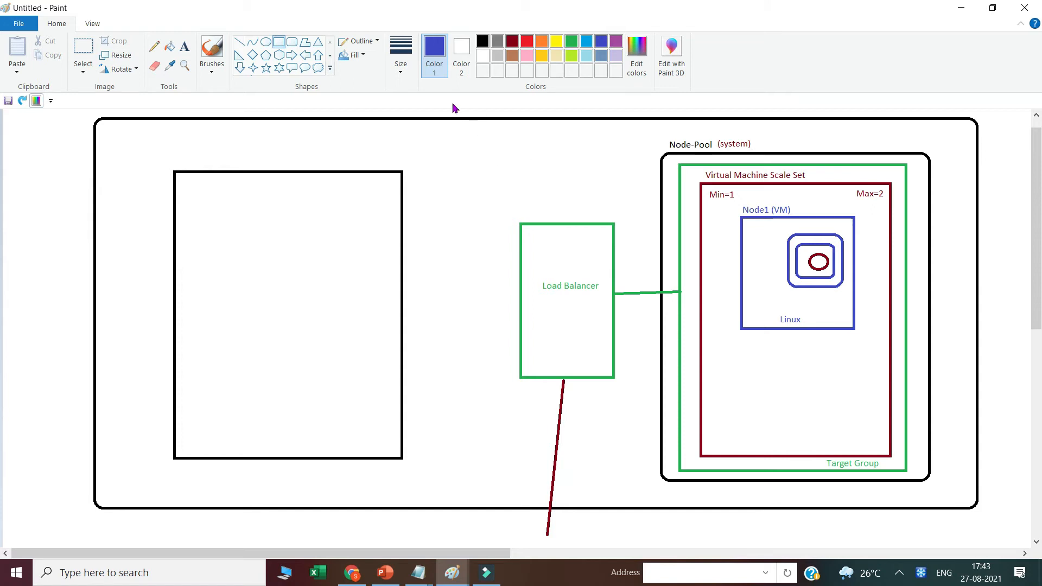
Draw a black rectangle above the Load Balancer box and connect the two with a short black line.
{"action": "left_click", "coordinate": [482, 41]}
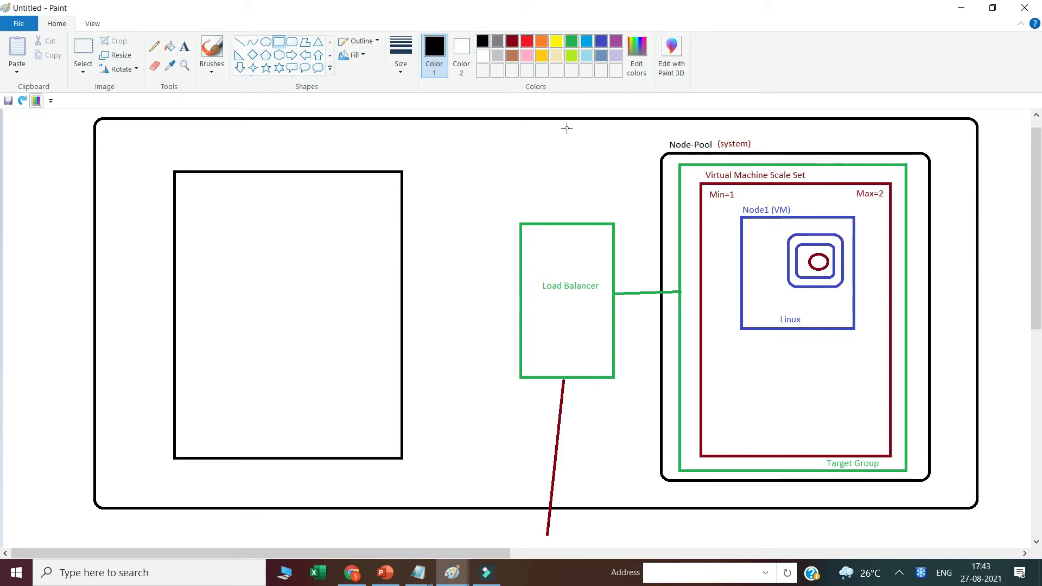
{"action": "mouse_move", "coordinate": [559, 127]}
{"action": "left_mouse_down"}
{"action": "mouse_move", "coordinate": [644, 191]}
{"action": "mouse_move", "coordinate": [599, 222]}
{"action": "left_mouse_up"}
{"action": "left_click", "coordinate": [239, 43]}
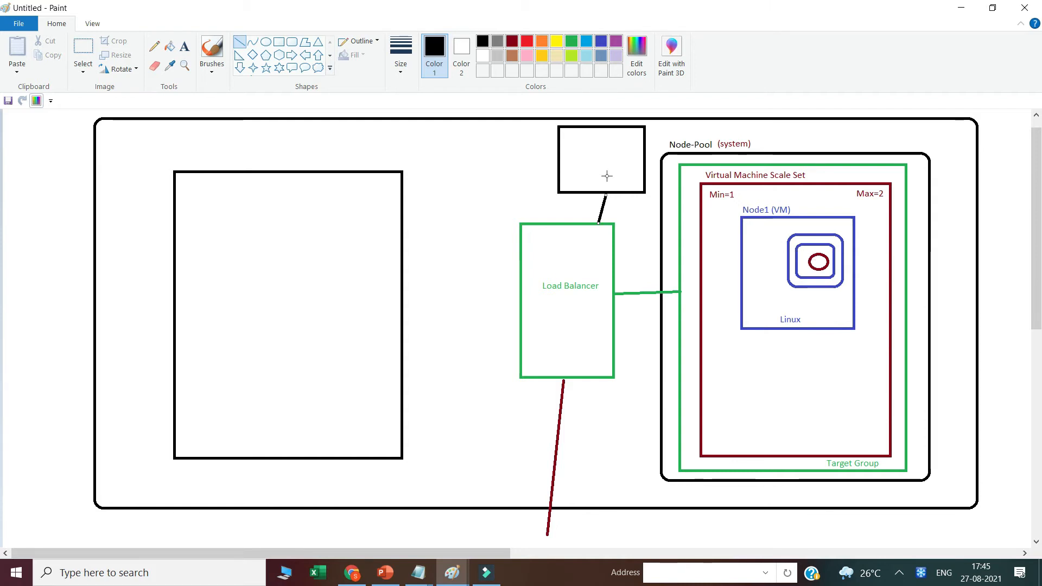
Switch to the Create Kubernetes cluster form in Chrome and examine its networking settings and node pool settings.
{"action": "left_click", "coordinate": [354, 573]}
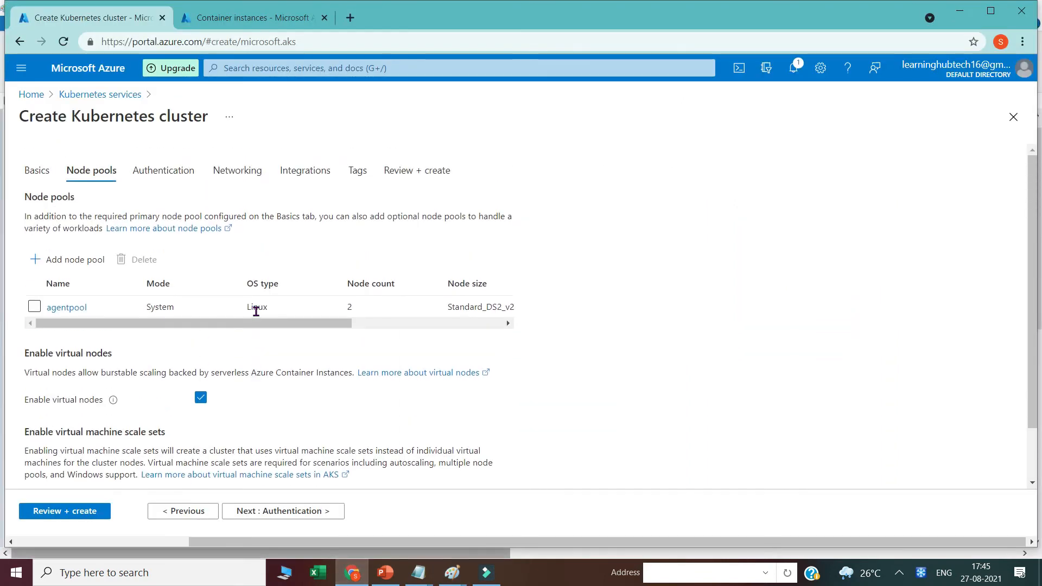
{"action": "left_click", "coordinate": [238, 172]}
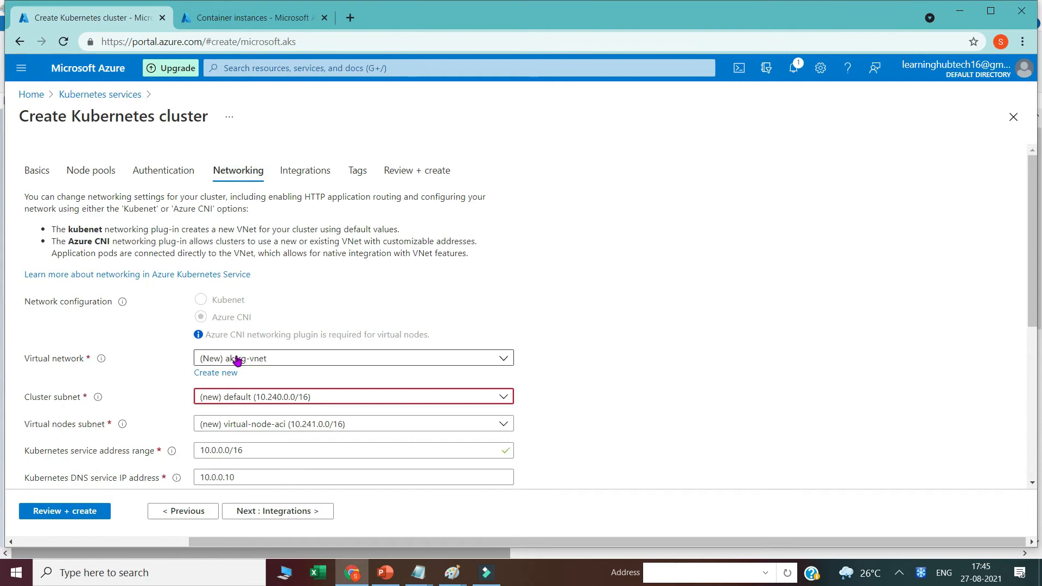
{"action": "scroll", "coordinate": [230, 358], "scroll_direction": "down", "scroll_amount": 2}
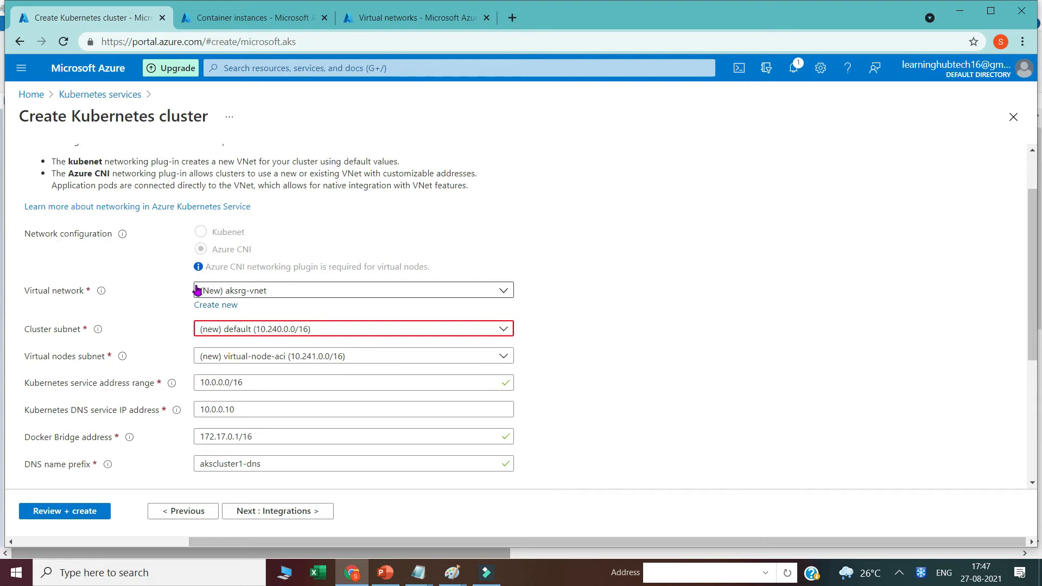
{"action": "scroll", "coordinate": [190, 283], "scroll_direction": "up", "scroll_amount": 2}
{"action": "left_click", "coordinate": [83, 172]}
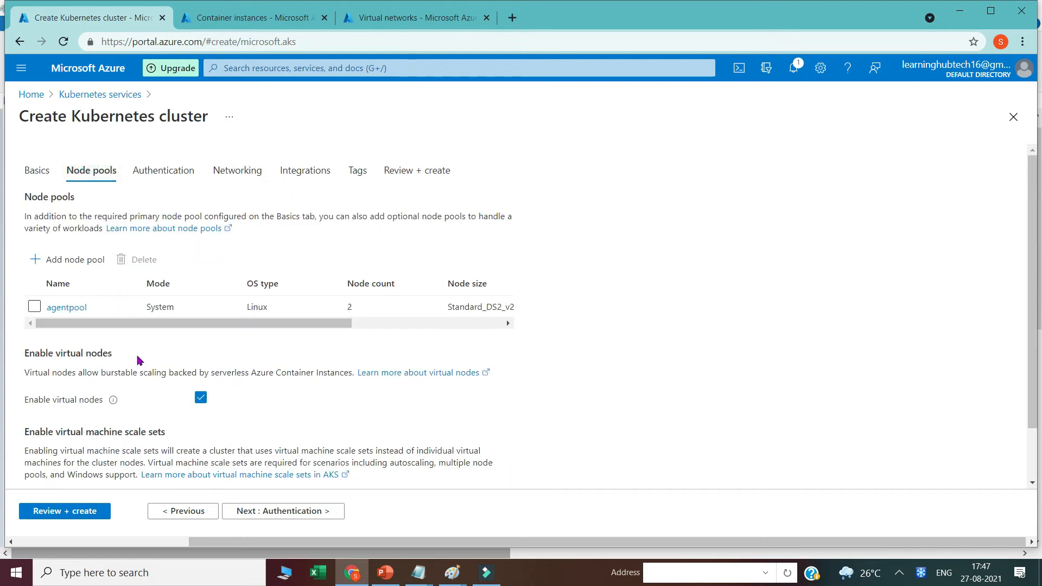
{"action": "scroll", "coordinate": [71, 304], "scroll_direction": "down", "scroll_amount": 1}
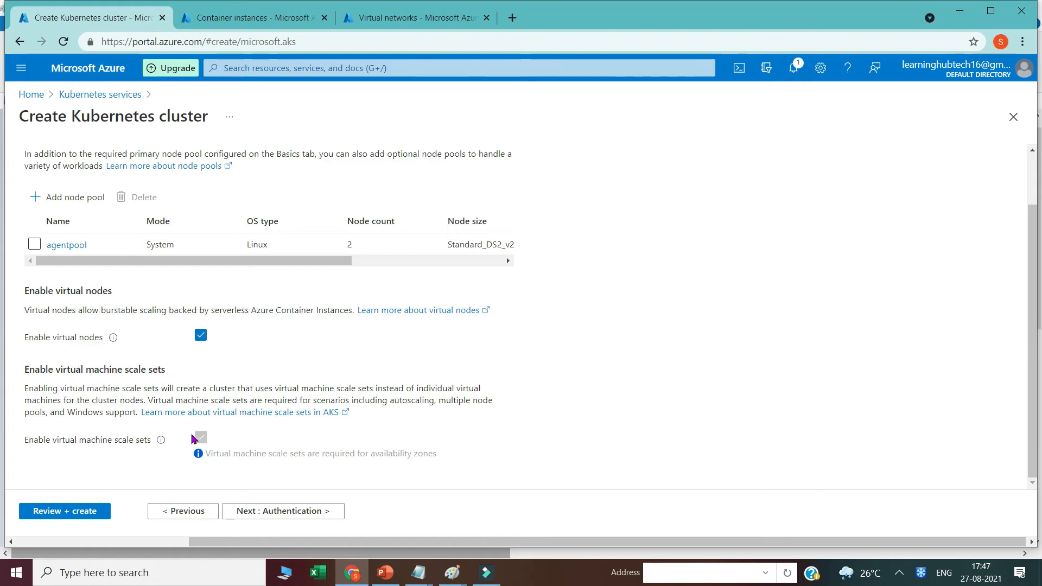
{"action": "scroll", "coordinate": [190, 431], "scroll_direction": "up", "scroll_amount": 2}
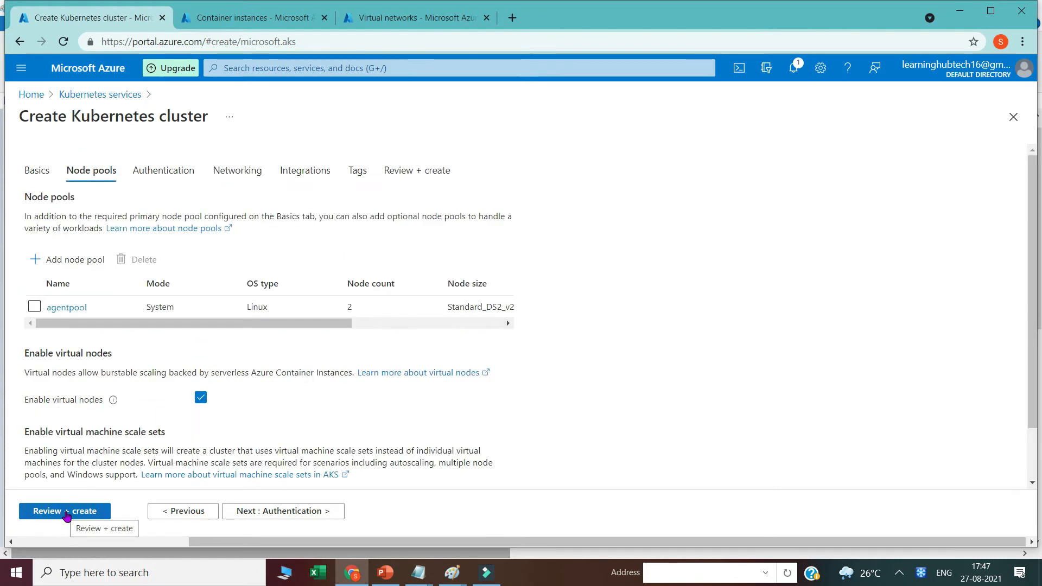
Examine the cluster's integration settings for Azure Container Registry, Azure Monitor and Azure Policy.
{"action": "left_click", "coordinate": [302, 175]}
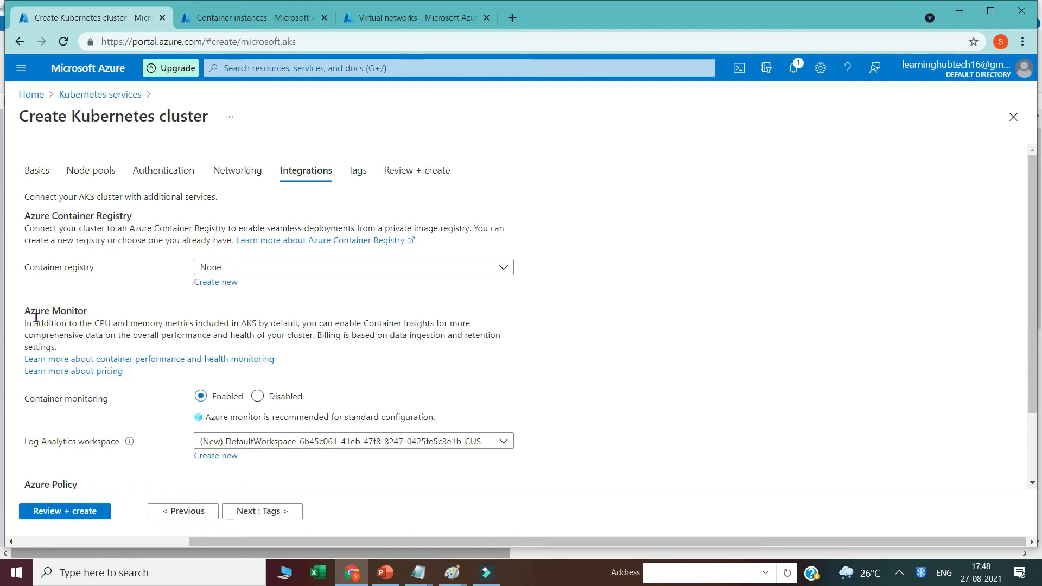
{"action": "scroll", "coordinate": [130, 364], "scroll_direction": "down", "scroll_amount": 1}
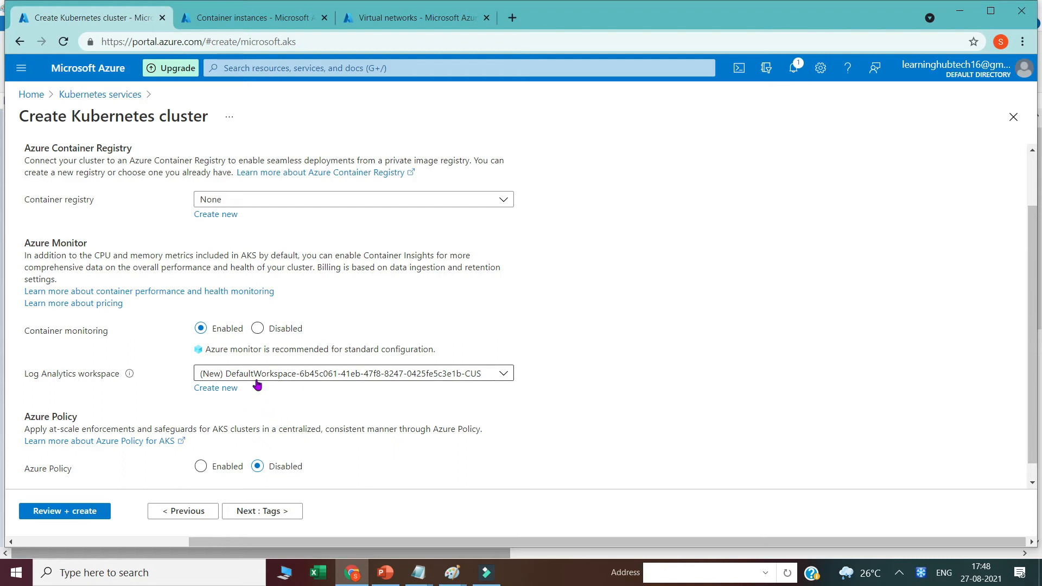
{"action": "scroll", "coordinate": [163, 412], "scroll_direction": "down", "scroll_amount": 1}
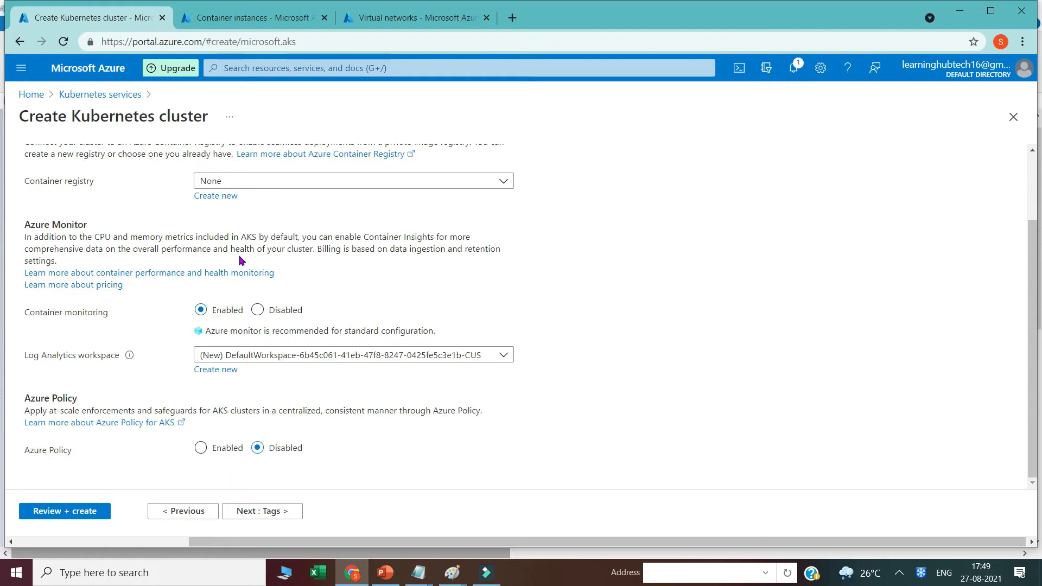
{"action": "scroll", "coordinate": [243, 261], "scroll_direction": "up", "scroll_amount": 1}
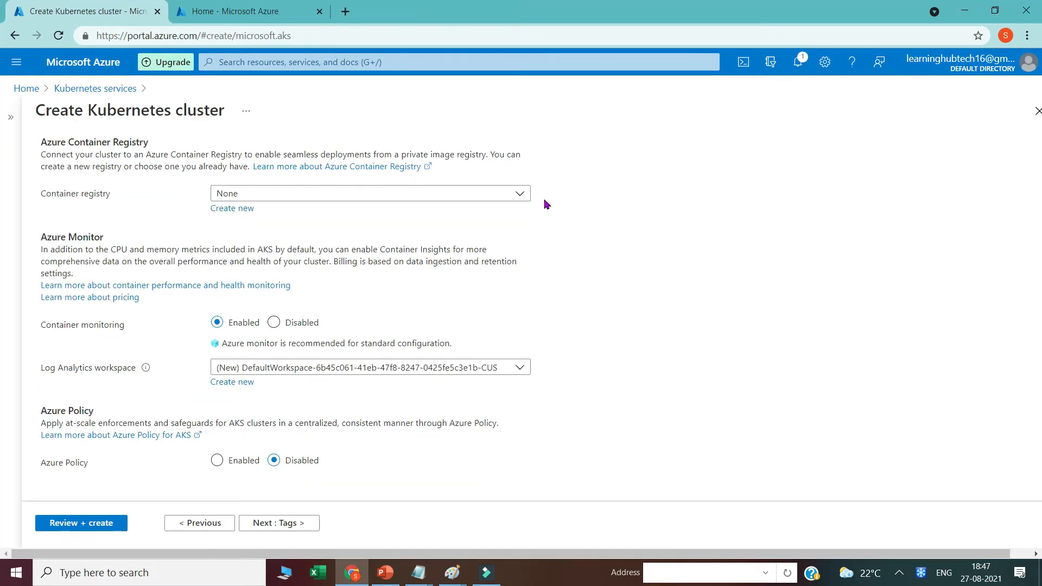
{"action": "scroll", "coordinate": [546, 203], "scroll_direction": "up", "scroll_amount": 1}
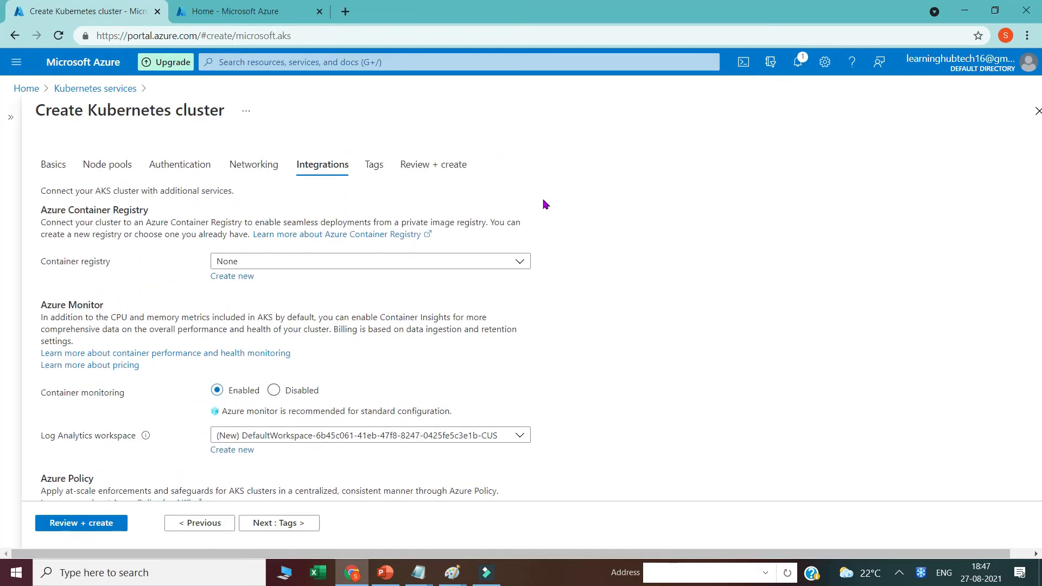
Set the maximum of agentpool's autoscale node count range to 1 and save the node pool update.
{"action": "left_click", "coordinate": [105, 169]}
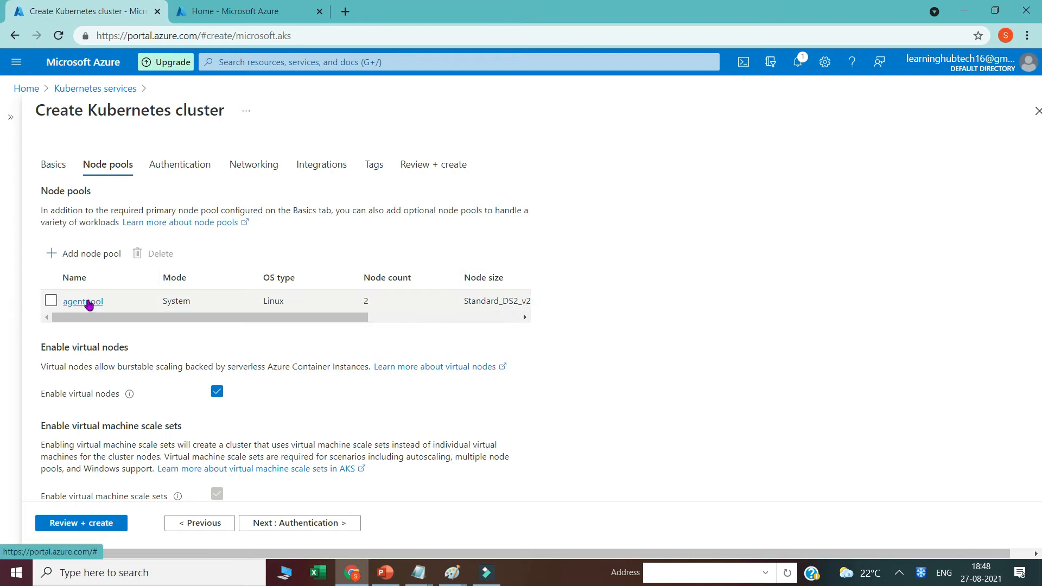
{"action": "left_click", "coordinate": [89, 302]}
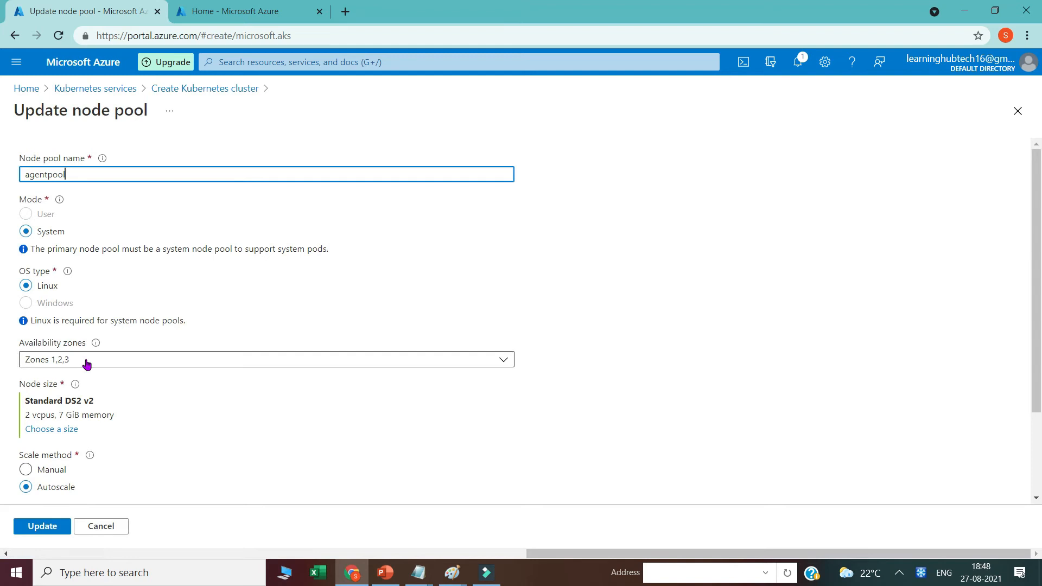
{"action": "scroll", "coordinate": [87, 364], "scroll_direction": "down", "scroll_amount": 1}
{"action": "scroll", "coordinate": [87, 364], "scroll_direction": "down", "scroll_amount": 2}
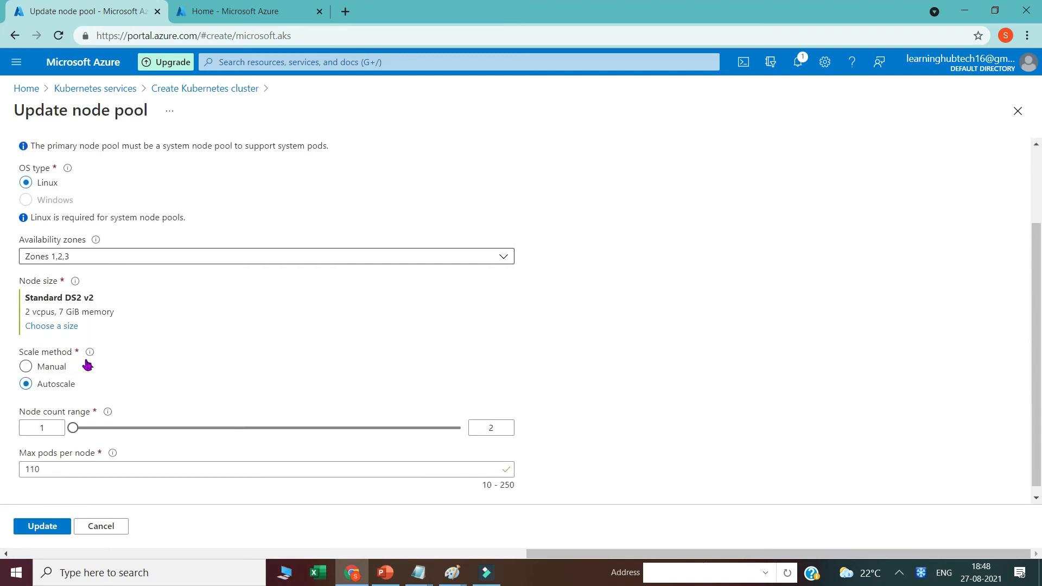
{"action": "left_click", "coordinate": [72, 422]}
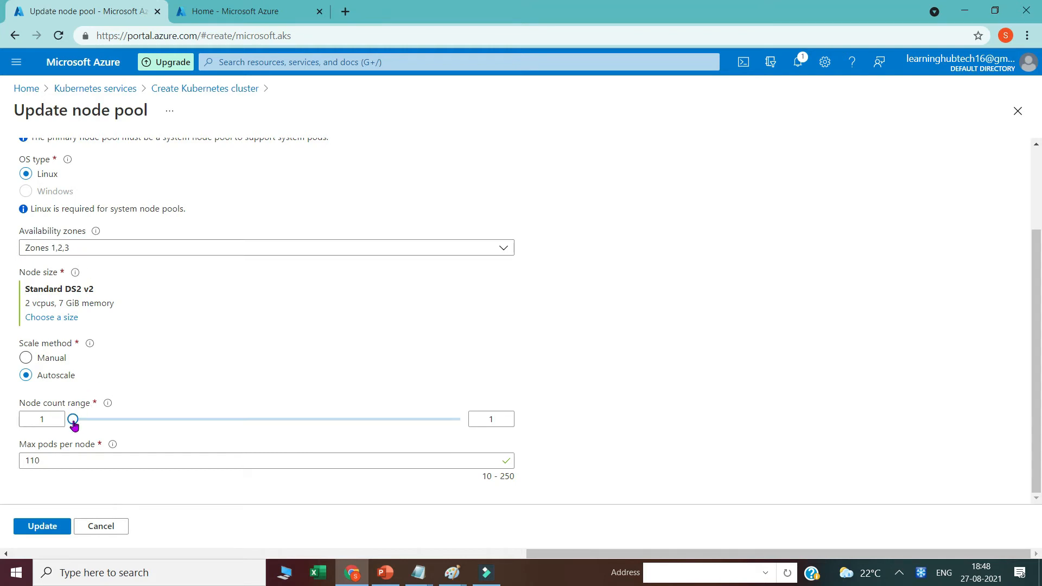
{"action": "scroll", "coordinate": [106, 403], "scroll_direction": "up", "scroll_amount": 2}
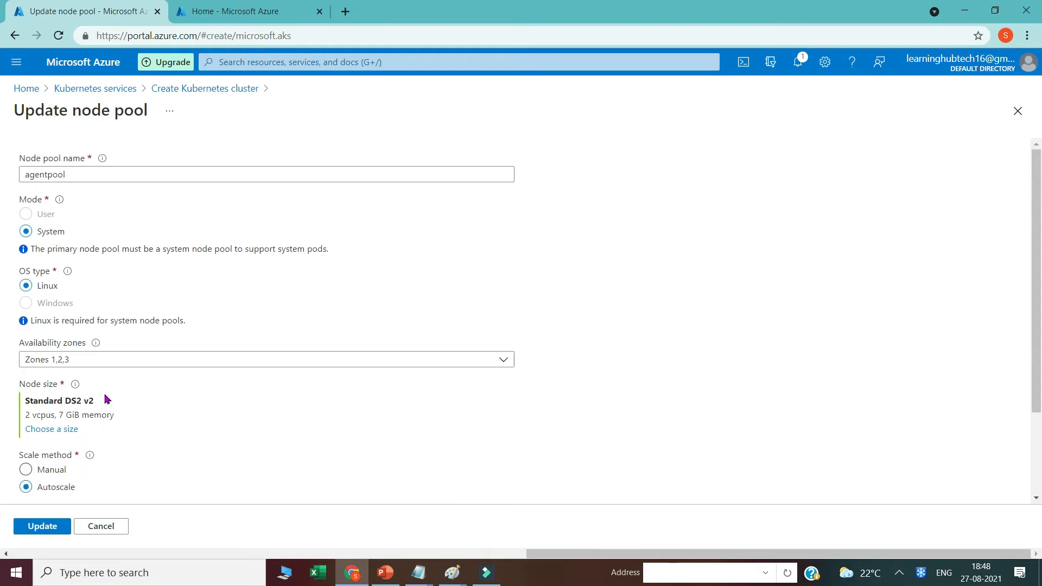
{"action": "scroll", "coordinate": [105, 400], "scroll_direction": "down", "scroll_amount": 2}
{"action": "left_click", "coordinate": [39, 532]}
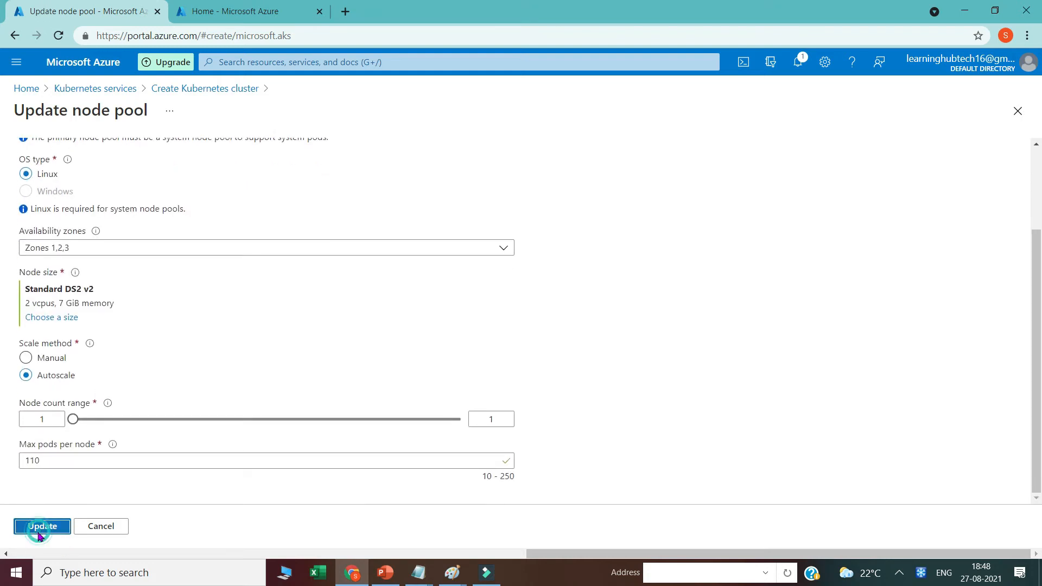
Check the cluster's basic details and primary node pool settings in the creation form.
{"action": "left_click", "coordinate": [40, 165]}
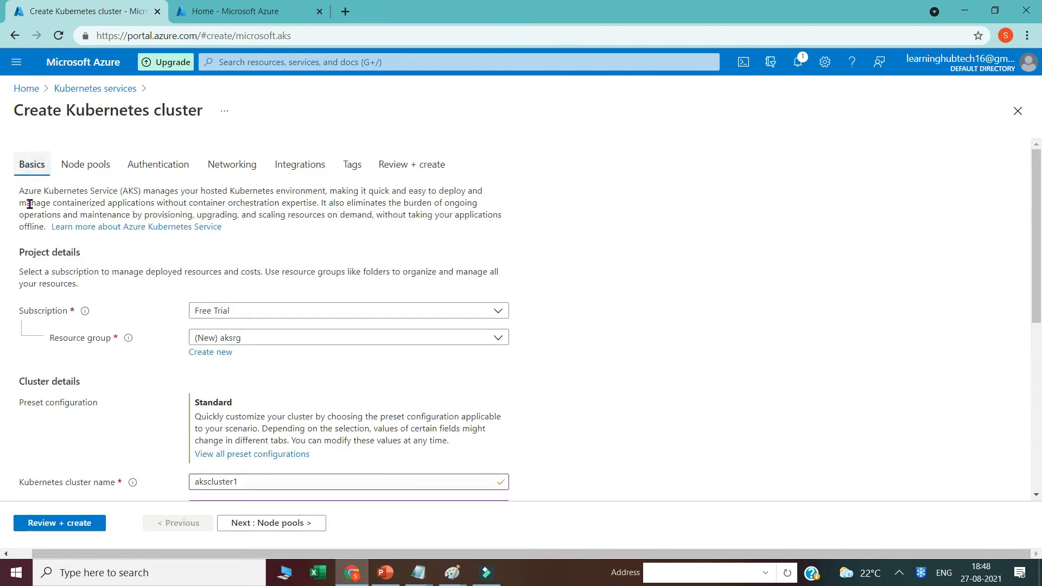
{"action": "scroll", "coordinate": [30, 204], "scroll_direction": "down", "scroll_amount": 6}
{"action": "scroll", "coordinate": [106, 402], "scroll_direction": "up", "scroll_amount": 1}
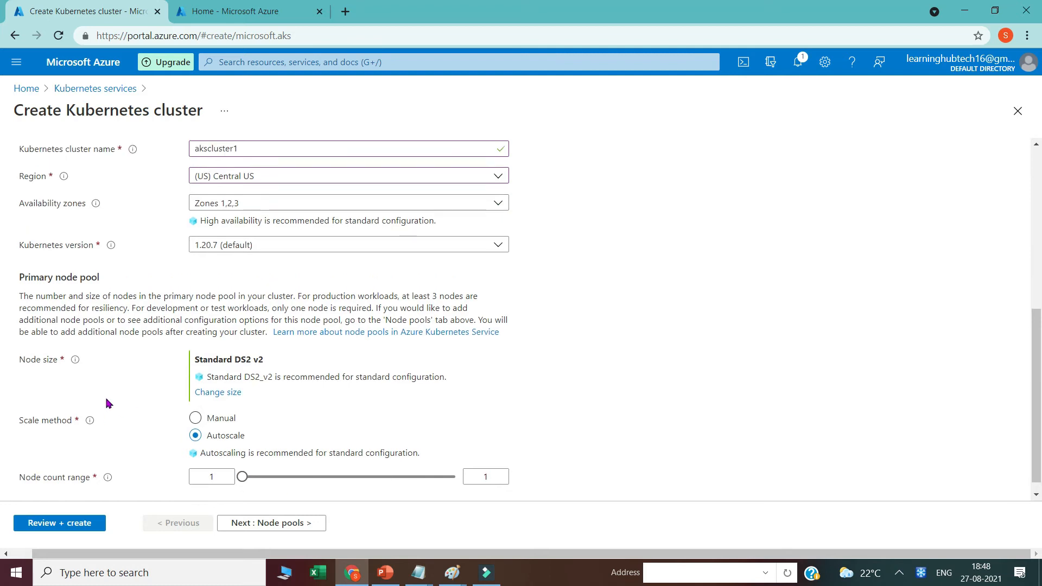
{"action": "scroll", "coordinate": [107, 402], "scroll_direction": "up", "scroll_amount": 6}
Disable virtual nodes for the cluster and submit the configuration for review and creation.
{"action": "left_click", "coordinate": [87, 165]}
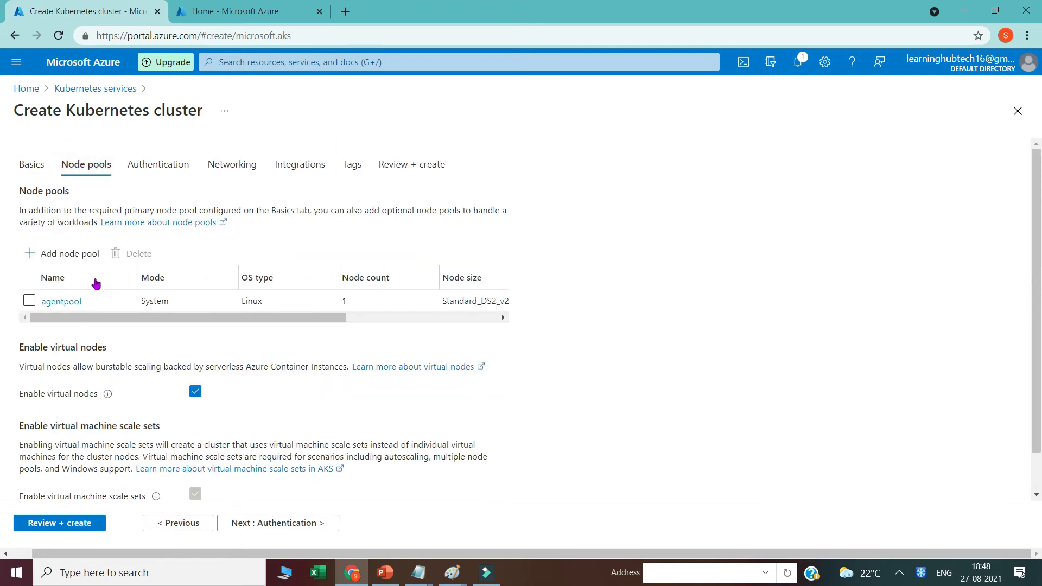
{"action": "scroll", "coordinate": [96, 283], "scroll_direction": "down", "scroll_amount": 1}
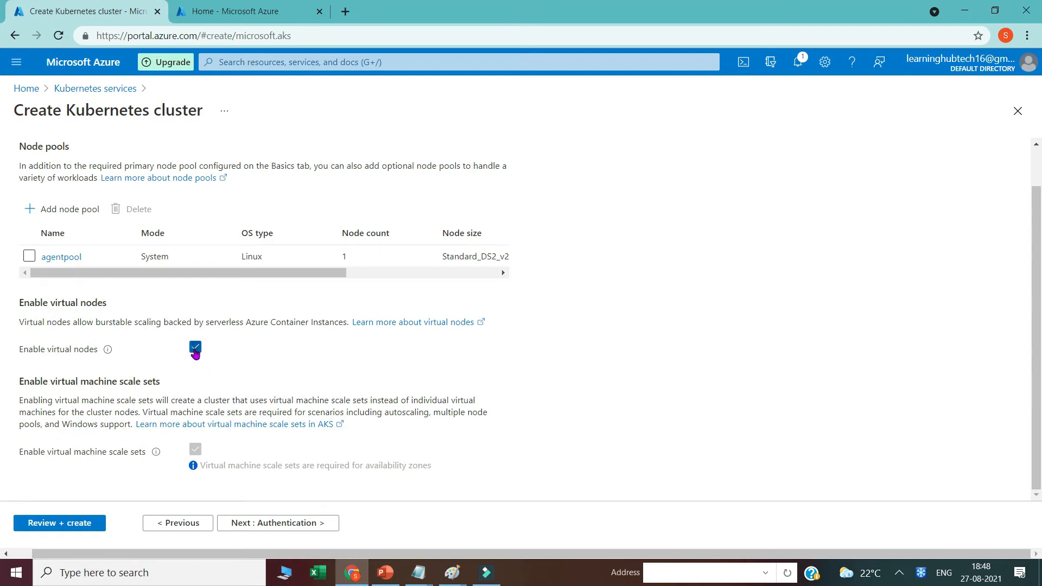
{"action": "left_click", "coordinate": [195, 350]}
{"action": "left_click", "coordinate": [50, 525]}
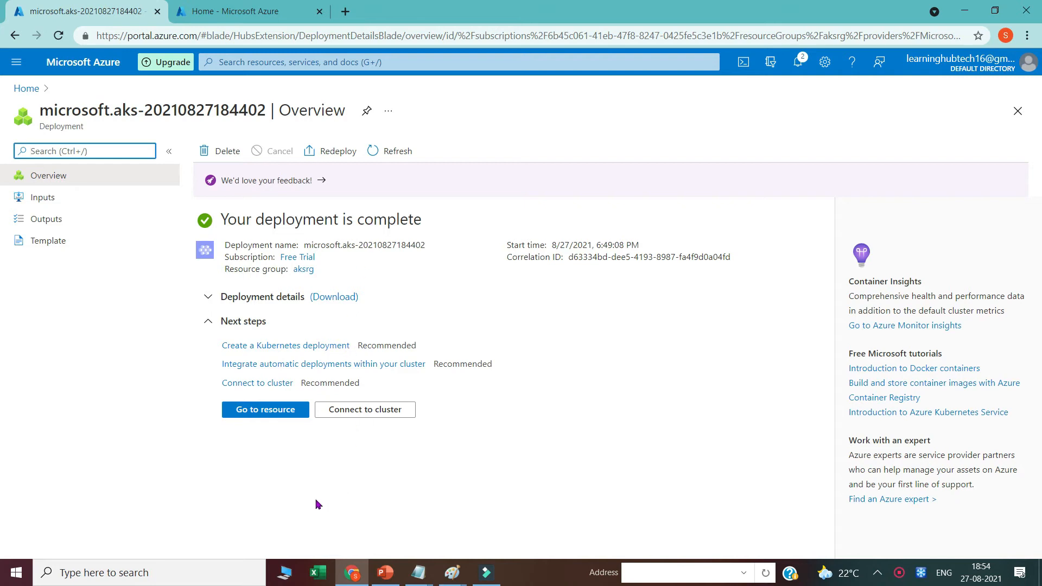
Open the deployed akscluster1 resource and inspect its agentpool node pool and the nodes in it.
{"action": "left_click", "coordinate": [249, 415]}
{"action": "left_click_drag", "start_coordinate": [39, 111], "coordinate": [113, 111]}
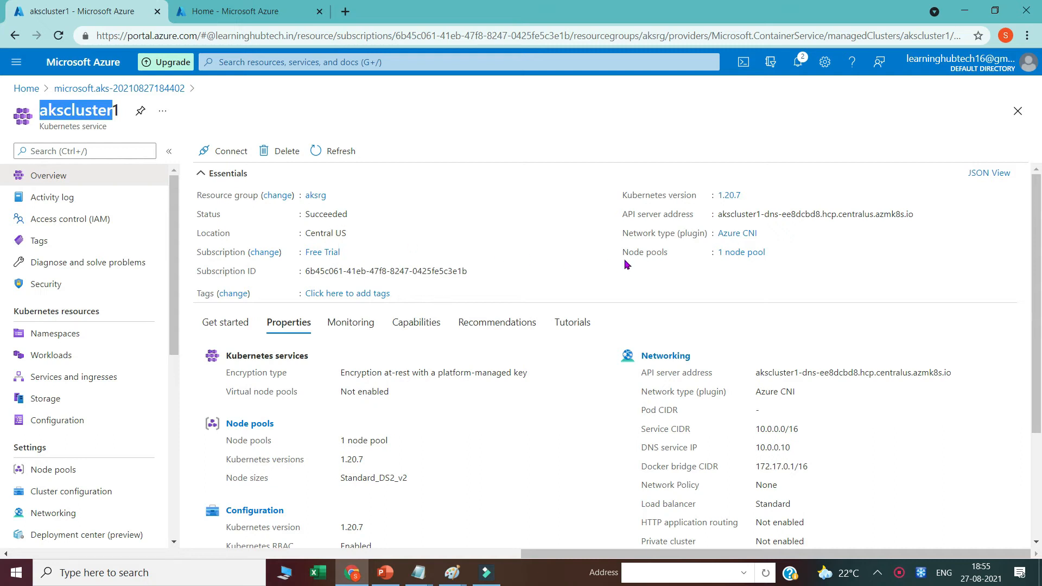
{"action": "left_click", "coordinate": [729, 253]}
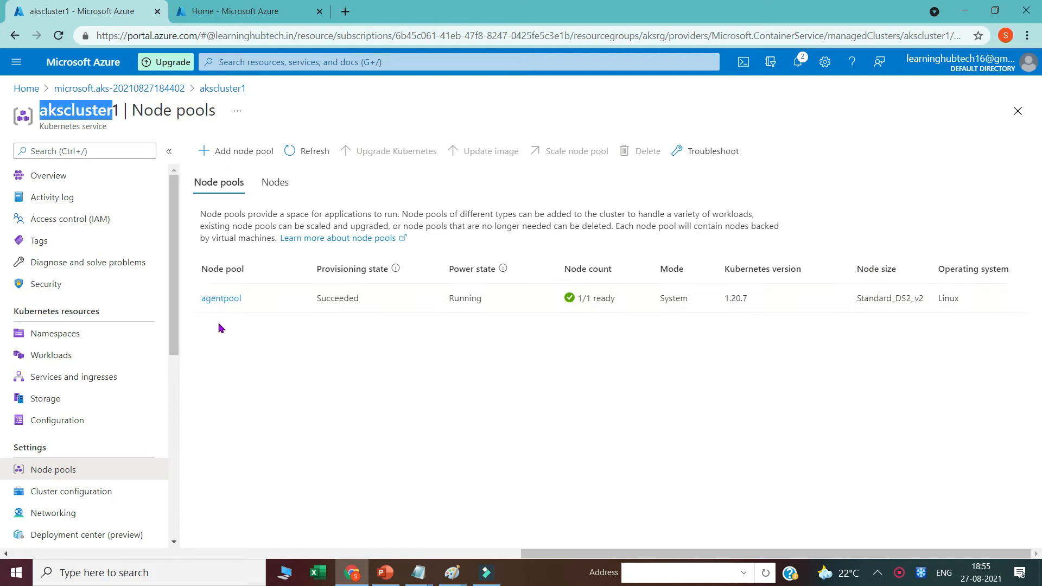
{"action": "left_click", "coordinate": [222, 300]}
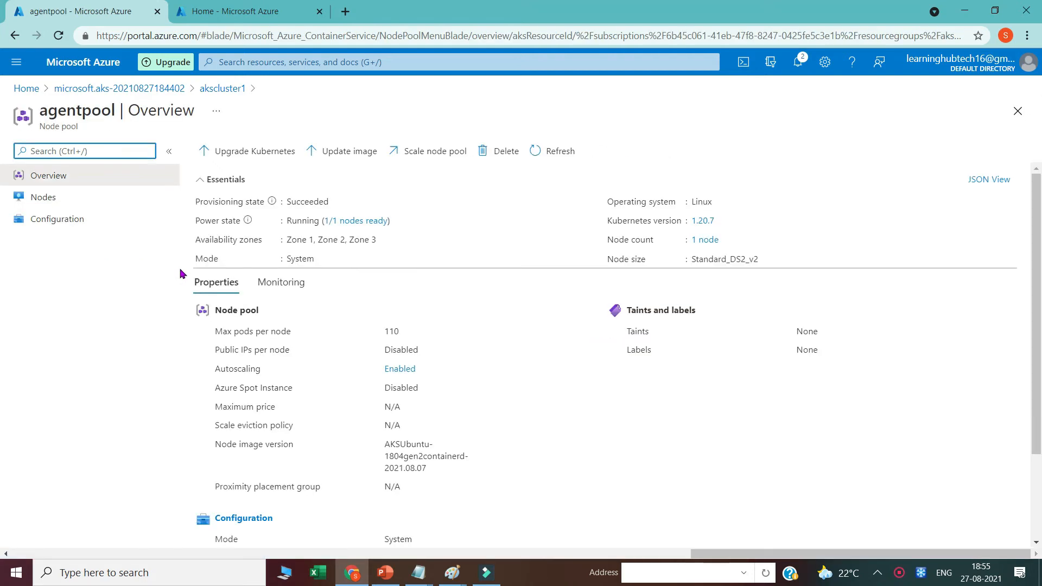
{"action": "left_click", "coordinate": [44, 201]}
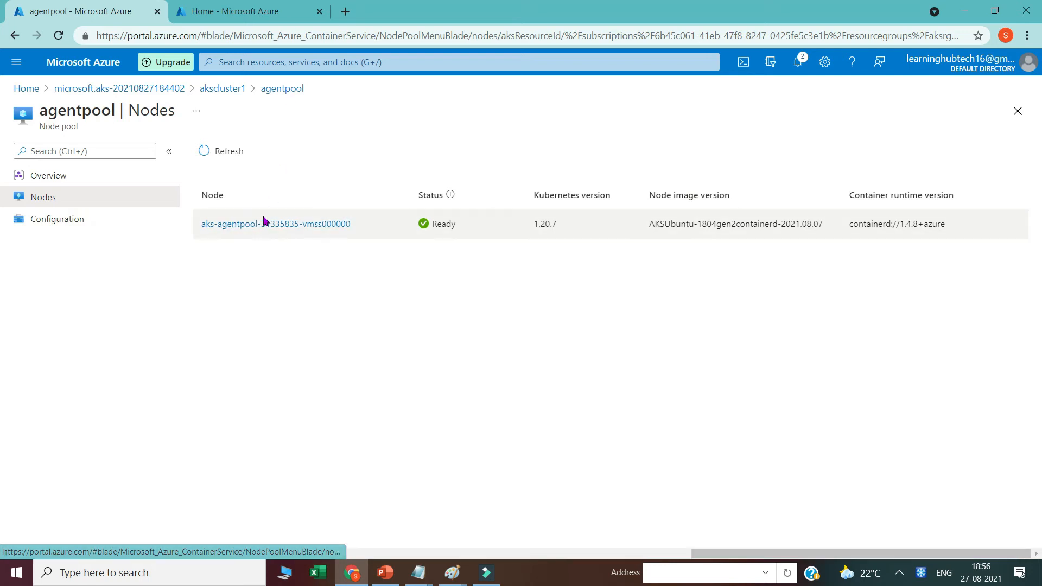
Find the virtual machine scale sets, open the agentpool scale set's instances, and compare them with the architecture diagram in Paint.
{"action": "left_click", "coordinate": [240, 13]}
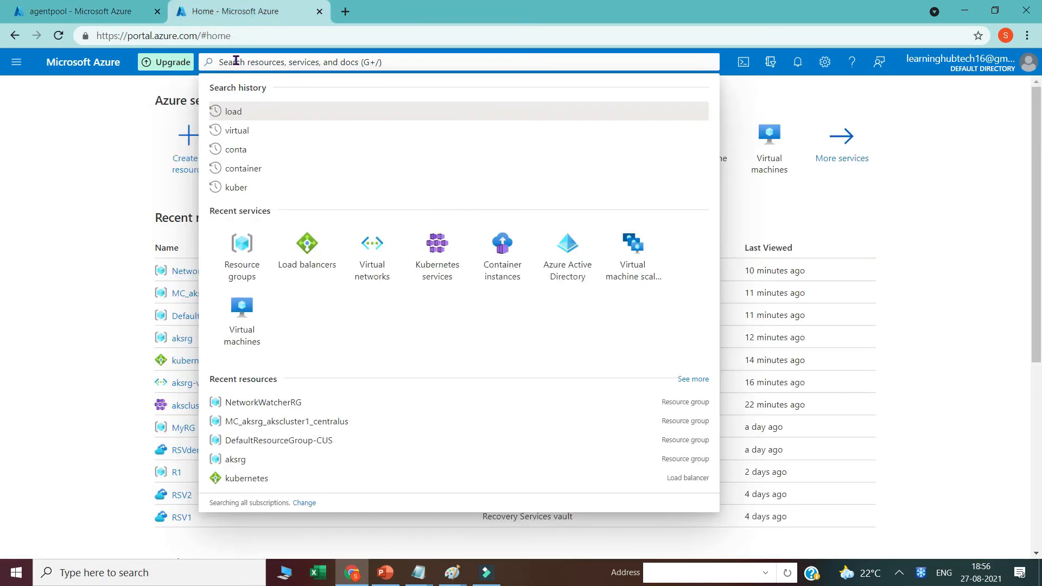
{"action": "type", "text": "virtu"}
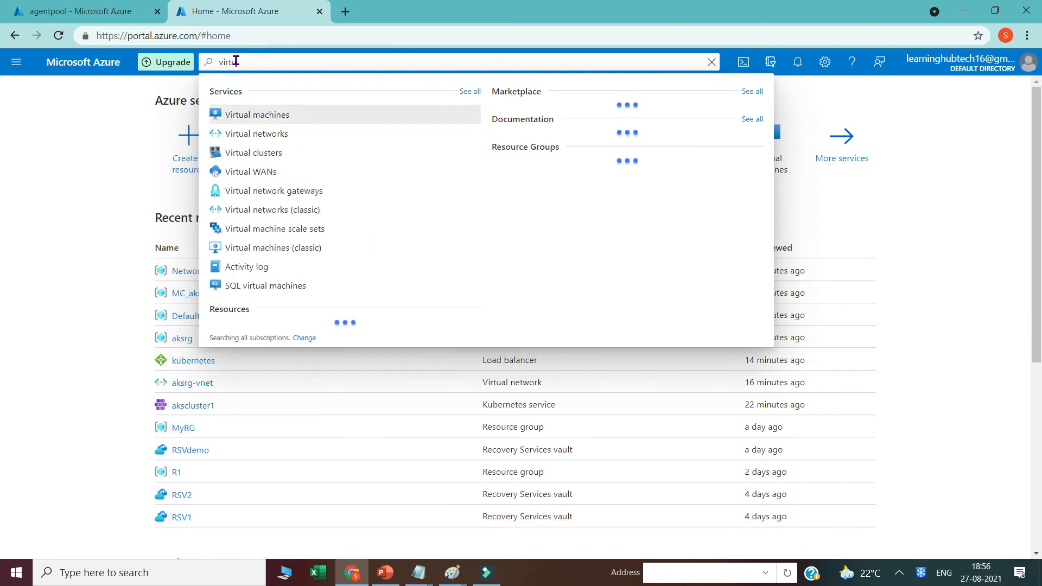
{"action": "type", "text": "al mach"}
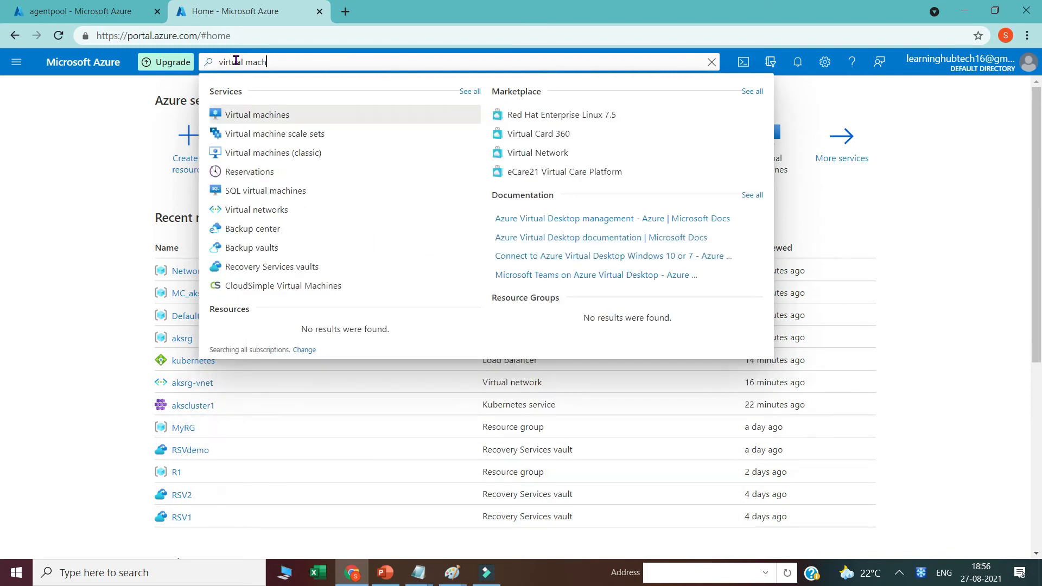
{"action": "type", "text": "ine"}
{"action": "left_click", "coordinate": [252, 136]}
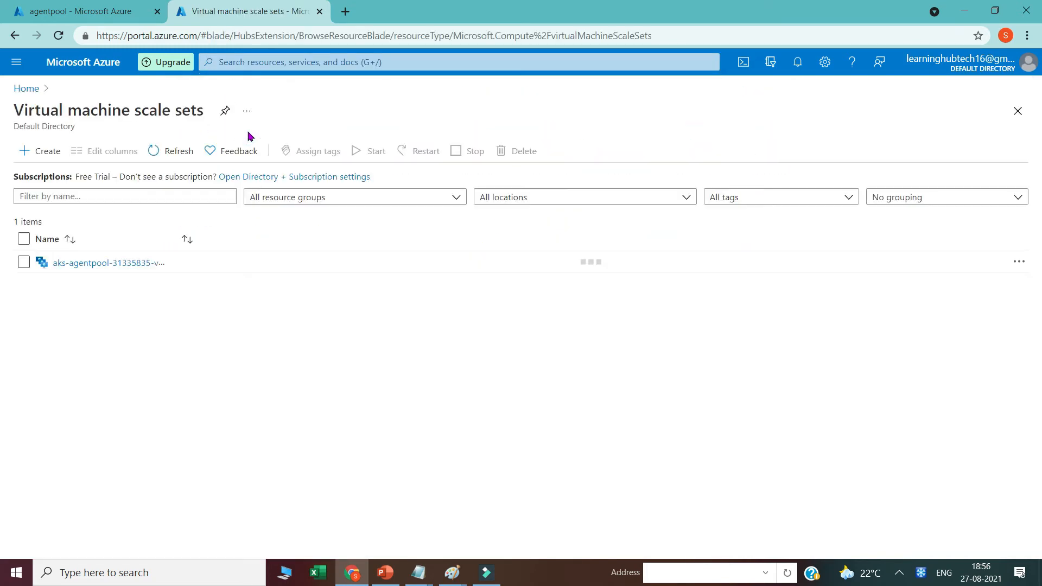
{"action": "left_click", "coordinate": [90, 263]}
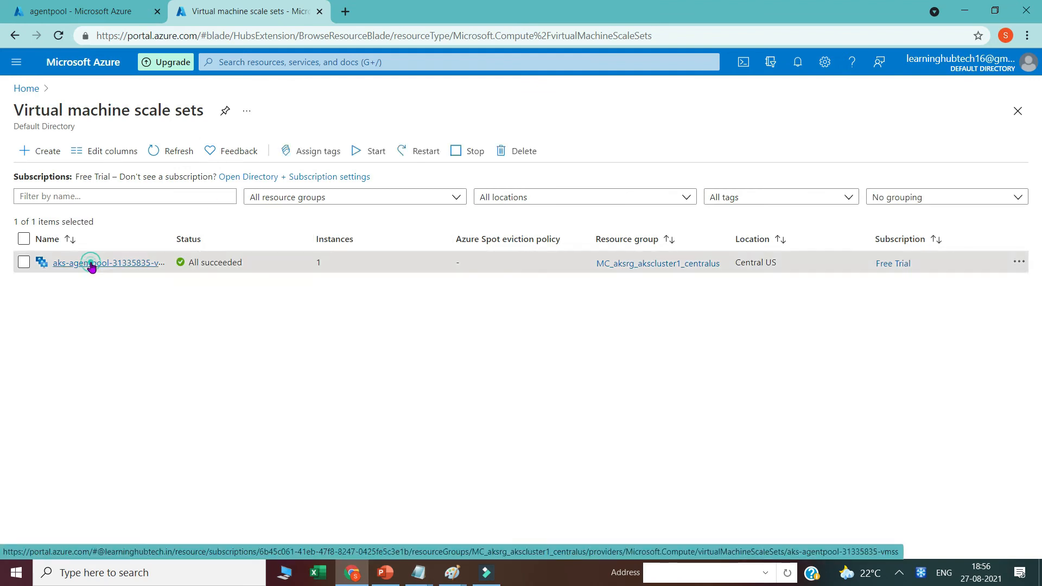
{"action": "left_click", "coordinate": [262, 312]}
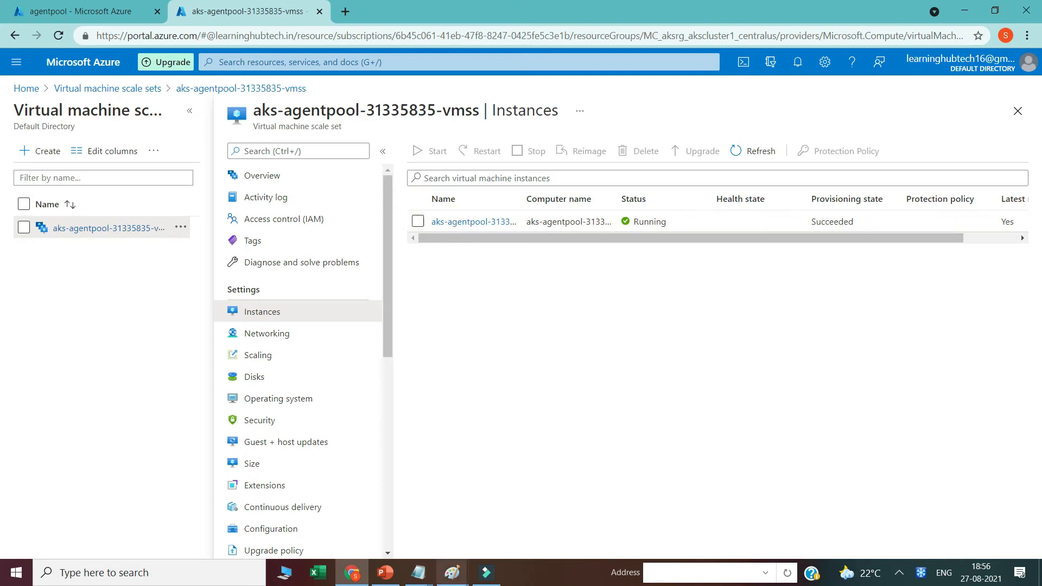
{"action": "left_click", "coordinate": [452, 573]}
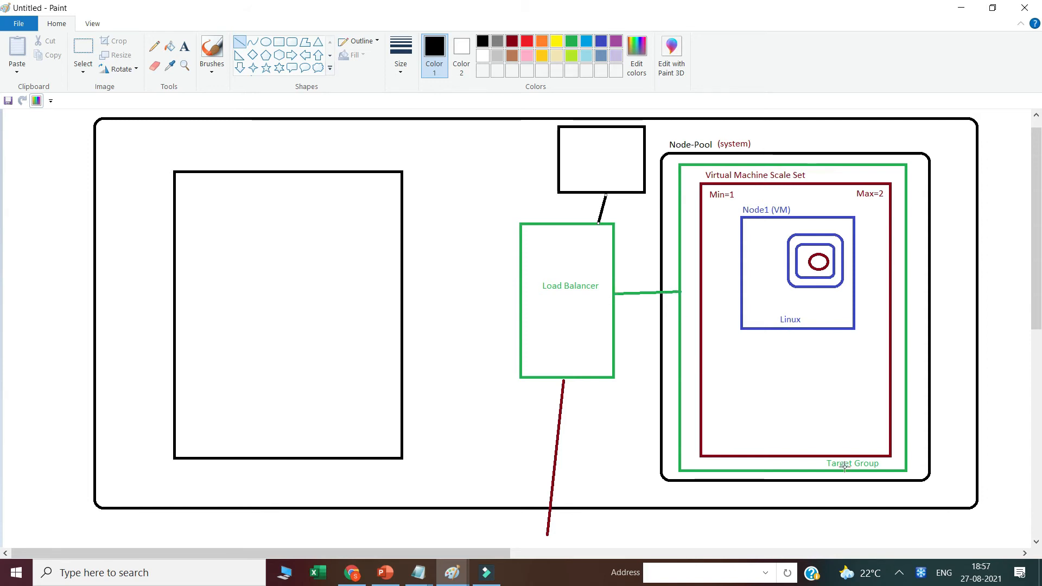
Switch back to the Azure portal, find the load balancers, and inspect the kubernetes load balancer's frontend IP configuration.
{"action": "left_click", "coordinate": [351, 574]}
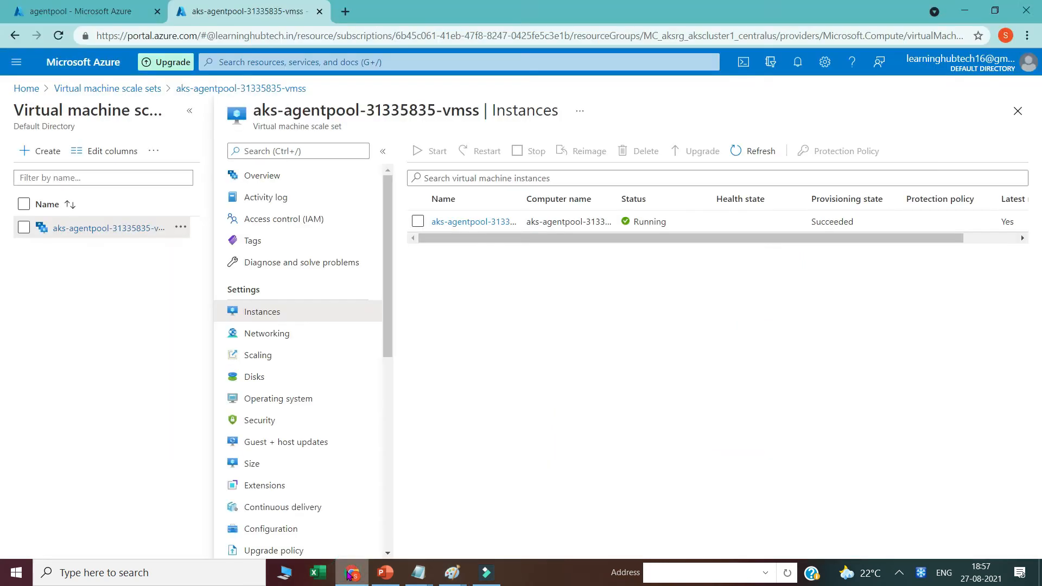
{"action": "left_click", "coordinate": [251, 63]}
{"action": "type", "text": "load"}
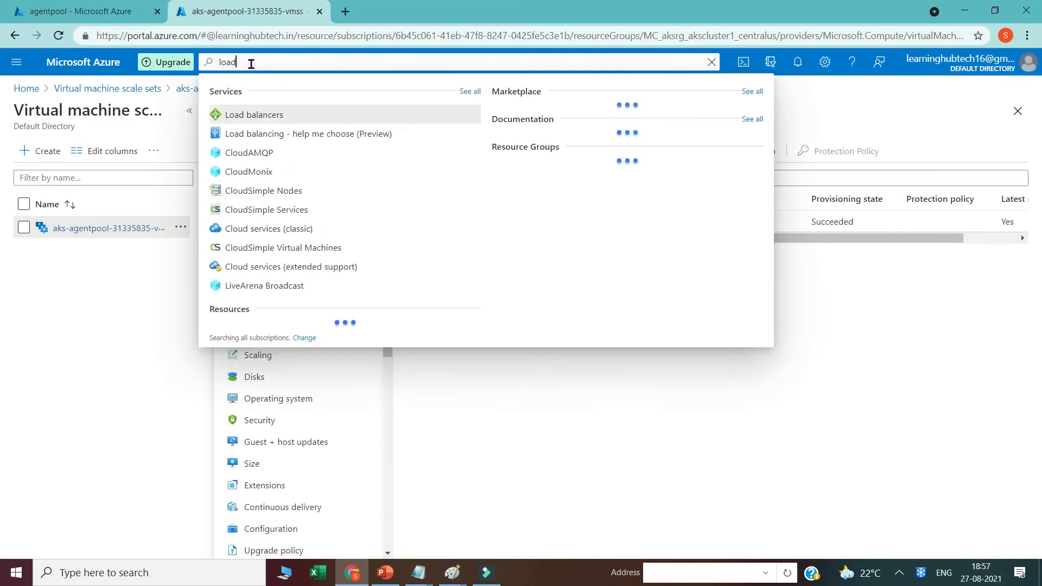
{"action": "left_click", "coordinate": [260, 115]}
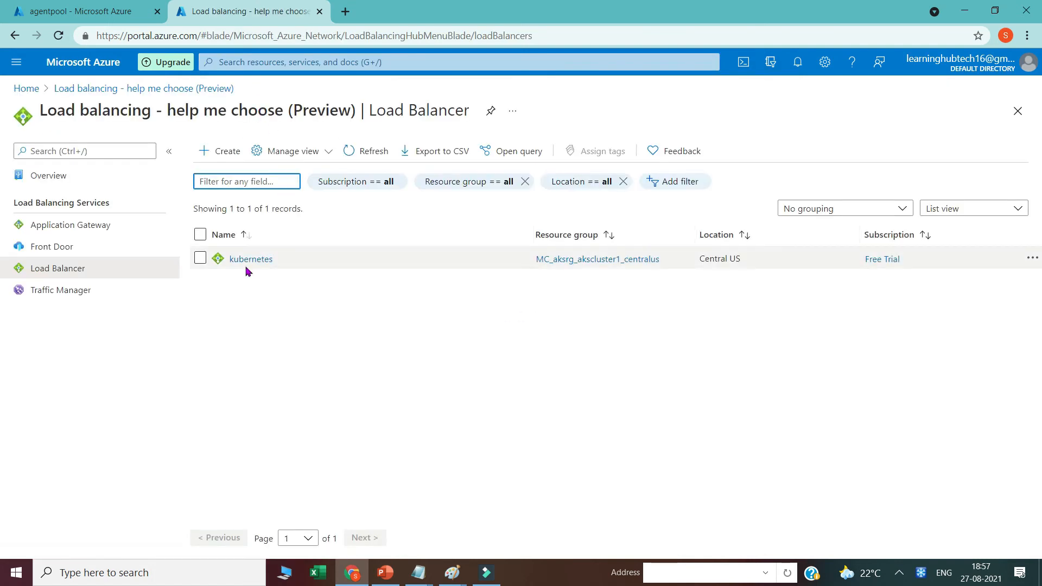
{"action": "left_click", "coordinate": [251, 260]}
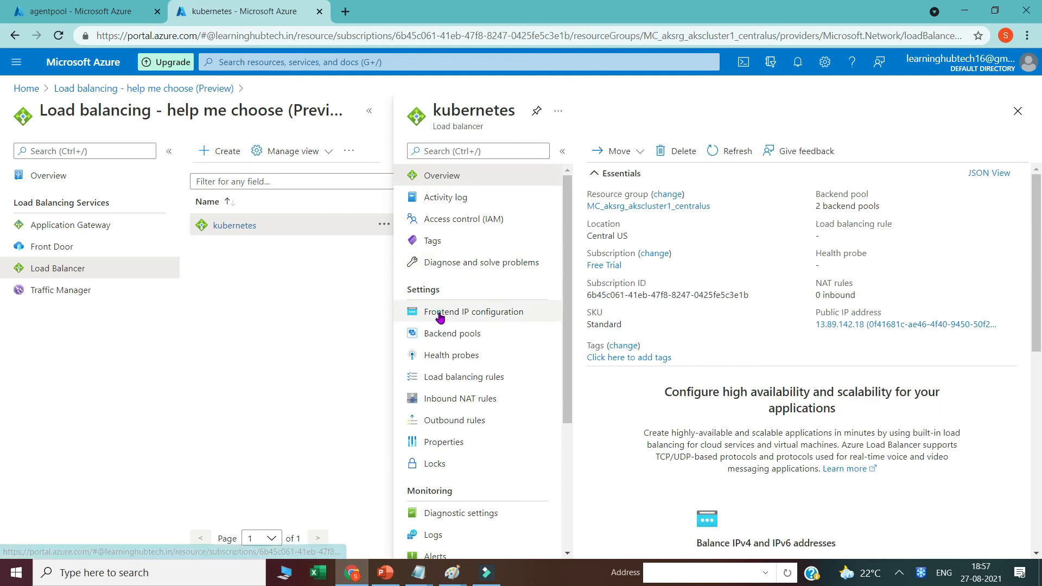
{"action": "left_click", "coordinate": [440, 313]}
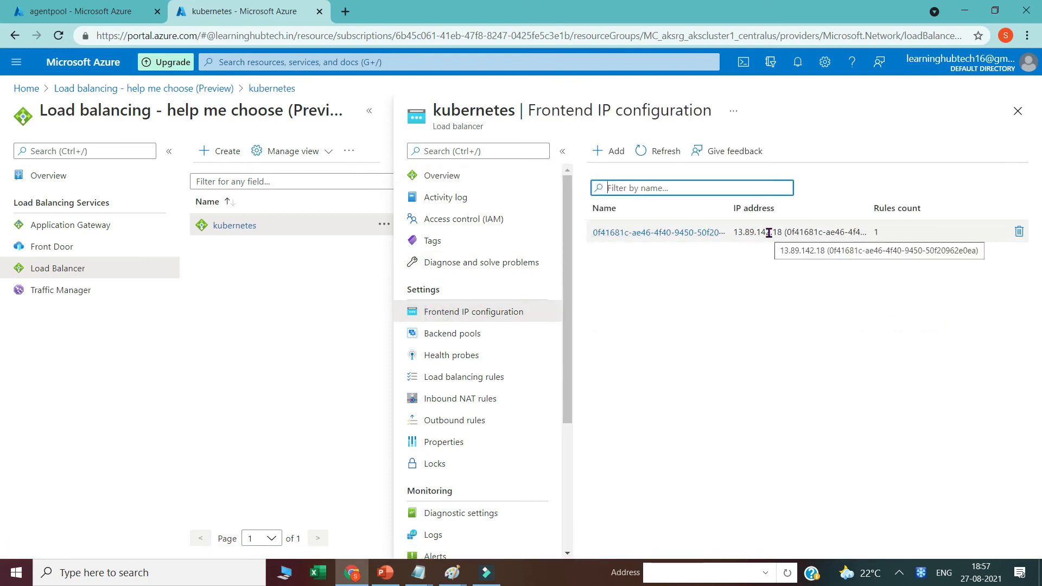
Inspect the load balancer's kubernetes backend pool, including its attached virtual machine scale set, and leave it without saving.
{"action": "left_click", "coordinate": [466, 335]}
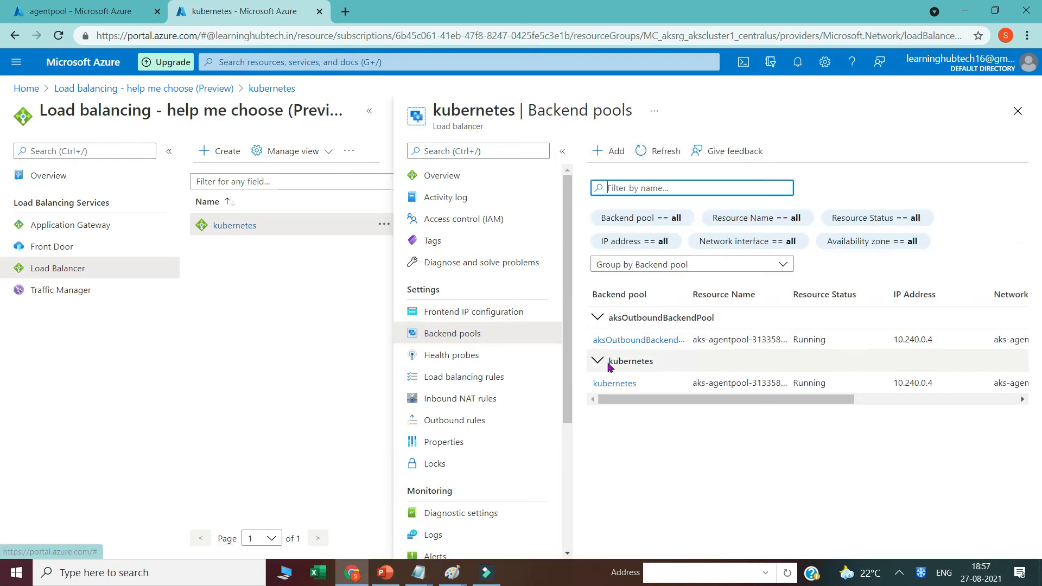
{"action": "left_click", "coordinate": [616, 385]}
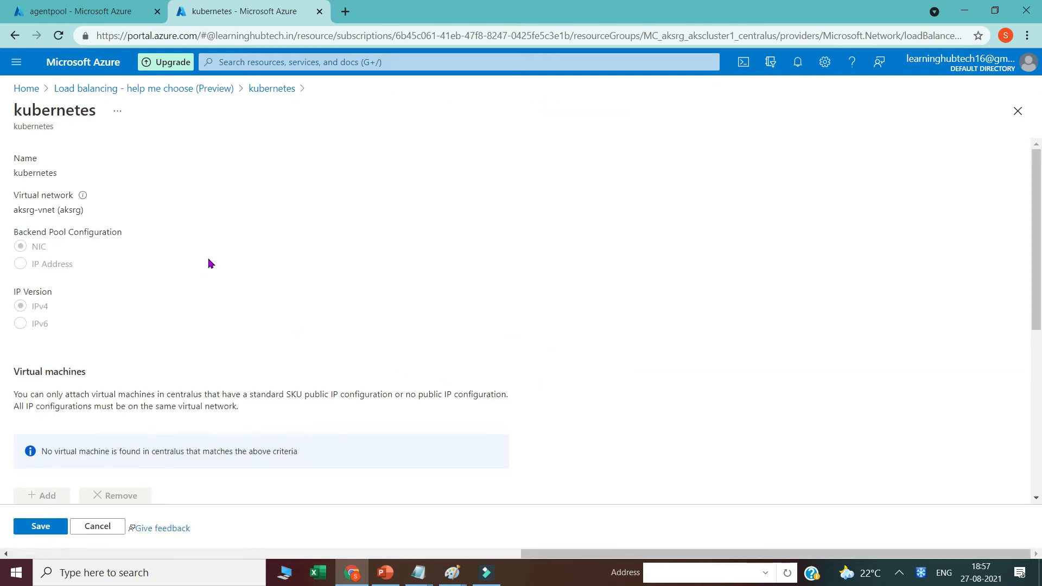
{"action": "scroll", "coordinate": [209, 263], "scroll_direction": "down", "scroll_amount": 4}
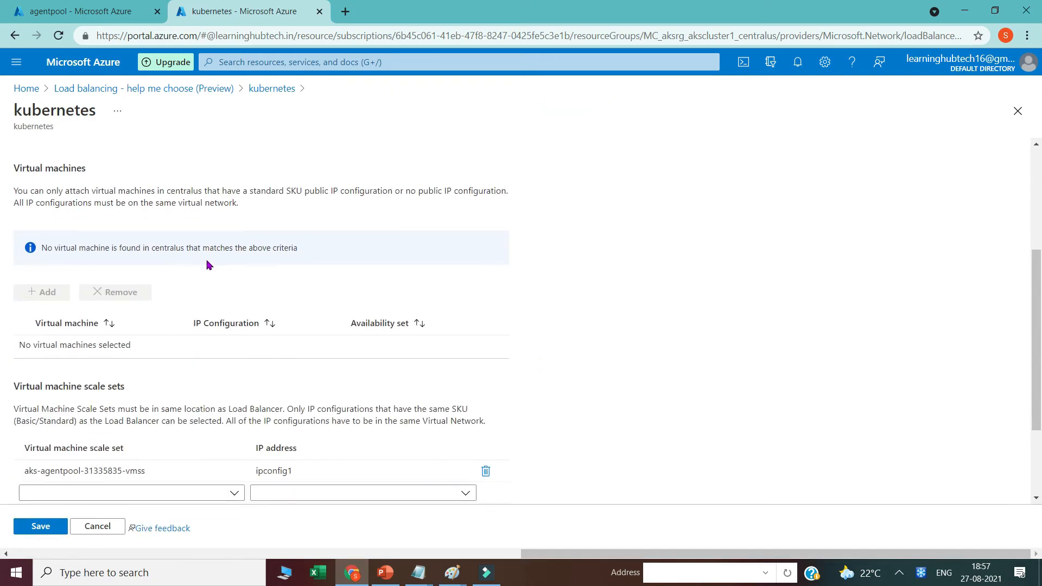
{"action": "scroll", "coordinate": [228, 284], "scroll_direction": "up", "scroll_amount": 3}
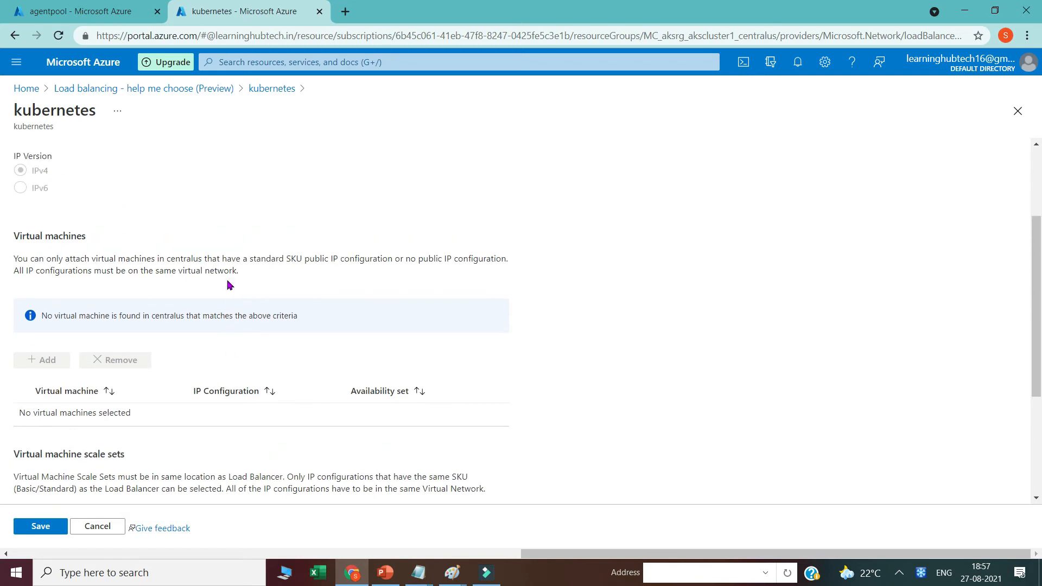
{"action": "scroll", "coordinate": [225, 281], "scroll_direction": "down", "scroll_amount": 2}
{"action": "scroll", "coordinate": [245, 291], "scroll_direction": "down", "scroll_amount": 1}
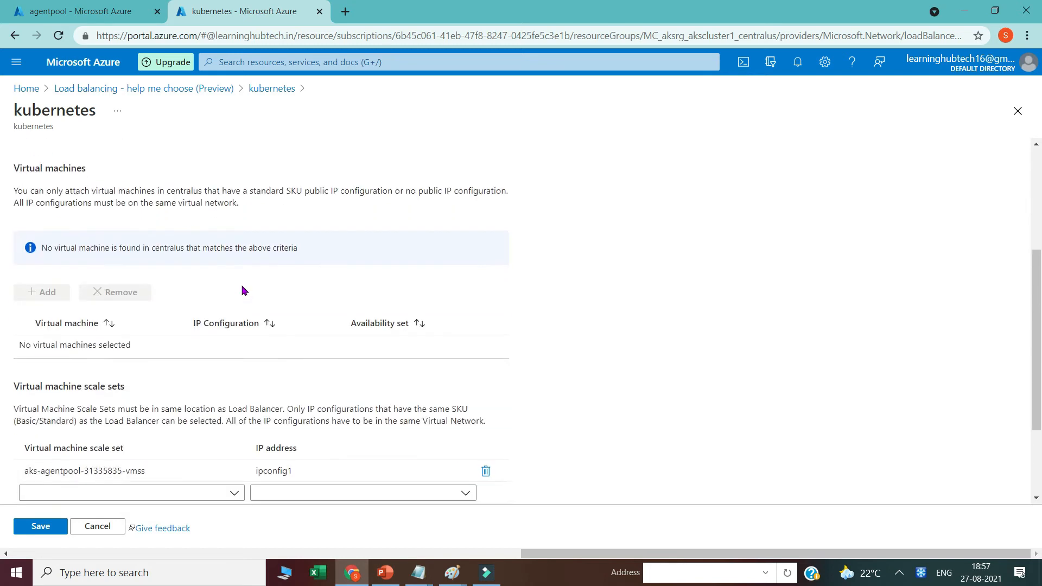
{"action": "scroll", "coordinate": [268, 281], "scroll_direction": "down", "scroll_amount": 1}
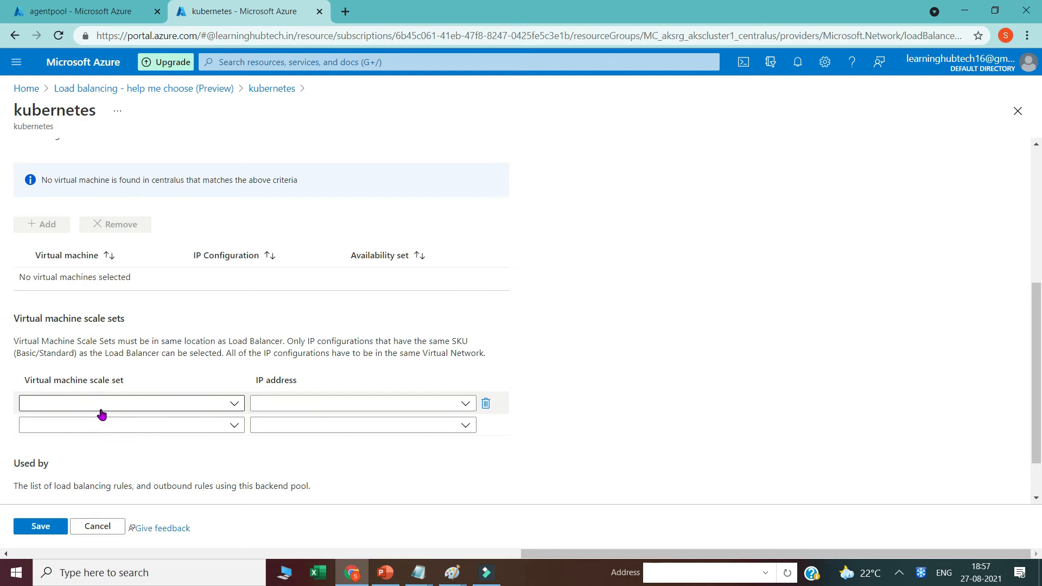
{"action": "left_click", "coordinate": [97, 526]}
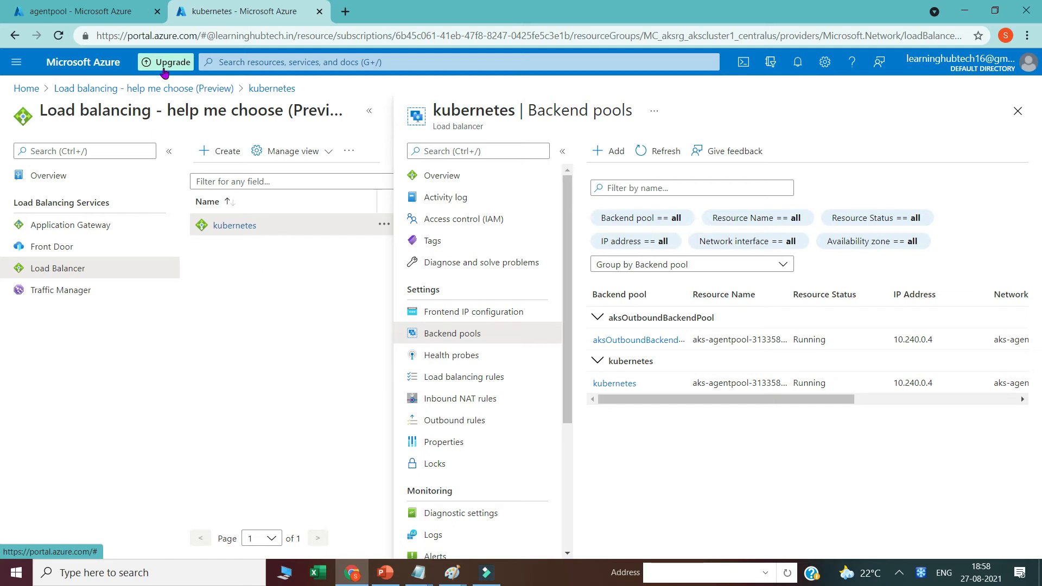
Return to akscluster1, examine its workload deployments and pods, and check the containers of the coredns-d4866bcb7-cqljt pod.
{"action": "left_click", "coordinate": [59, 15]}
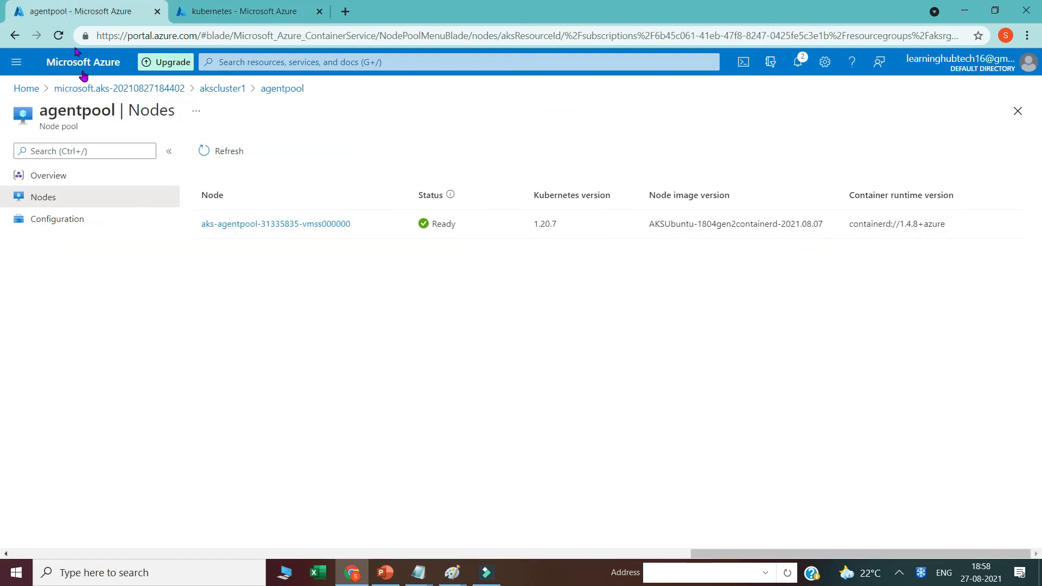
{"action": "left_click", "coordinate": [94, 89]}
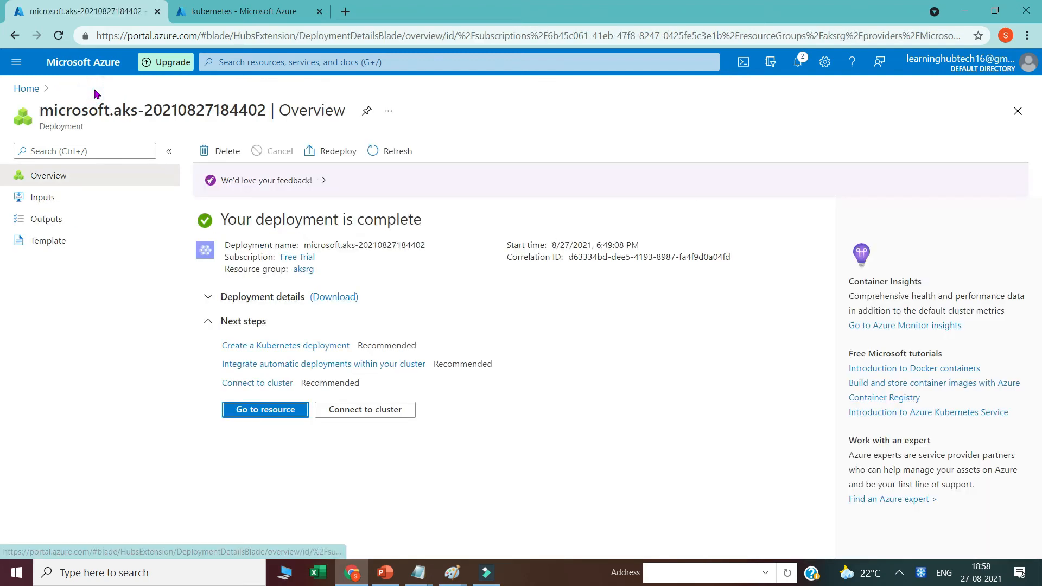
{"action": "left_click", "coordinate": [267, 412]}
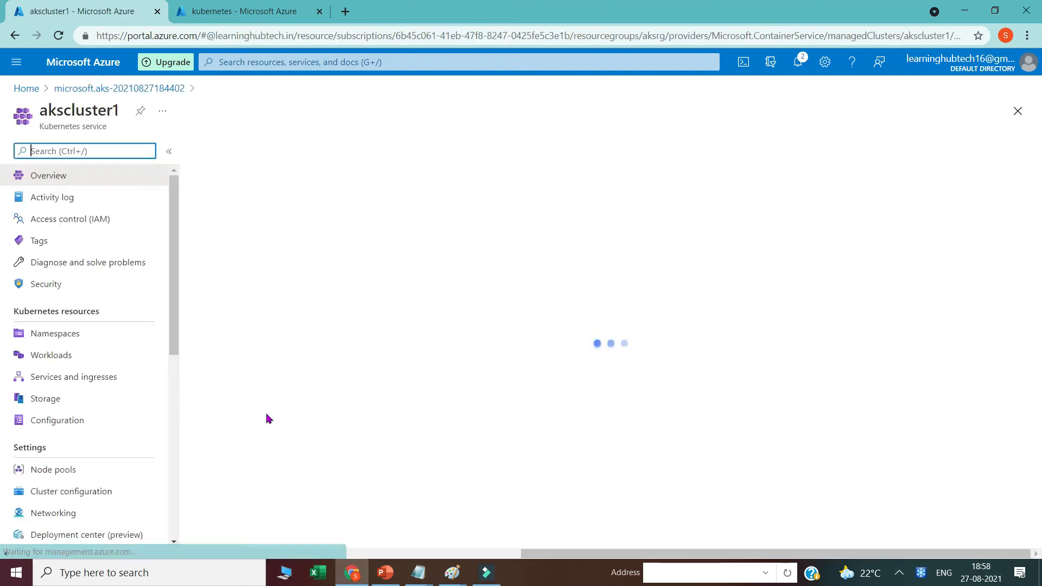
{"action": "left_click", "coordinate": [43, 356]}
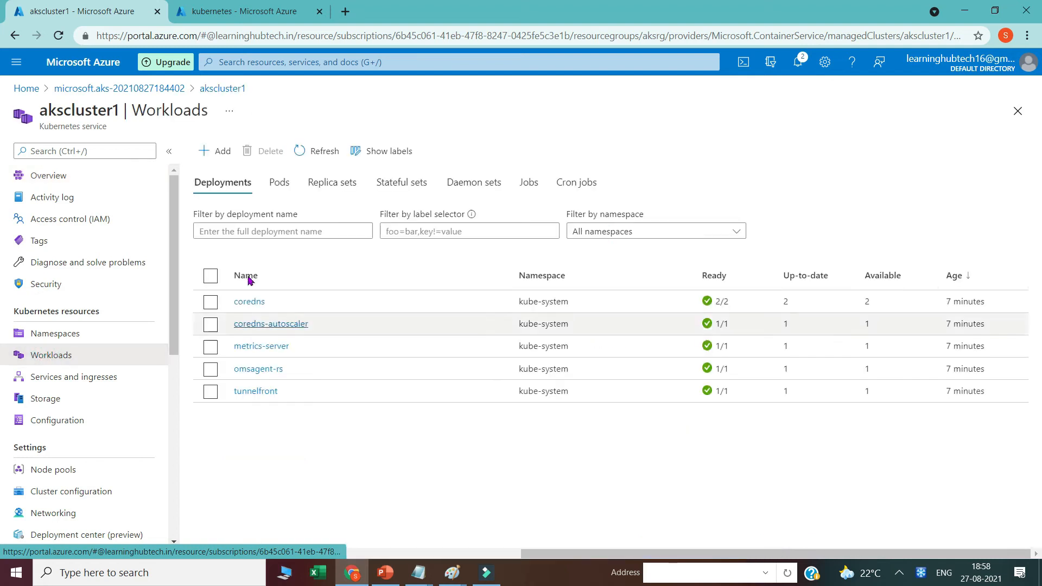
{"action": "left_click", "coordinate": [276, 189]}
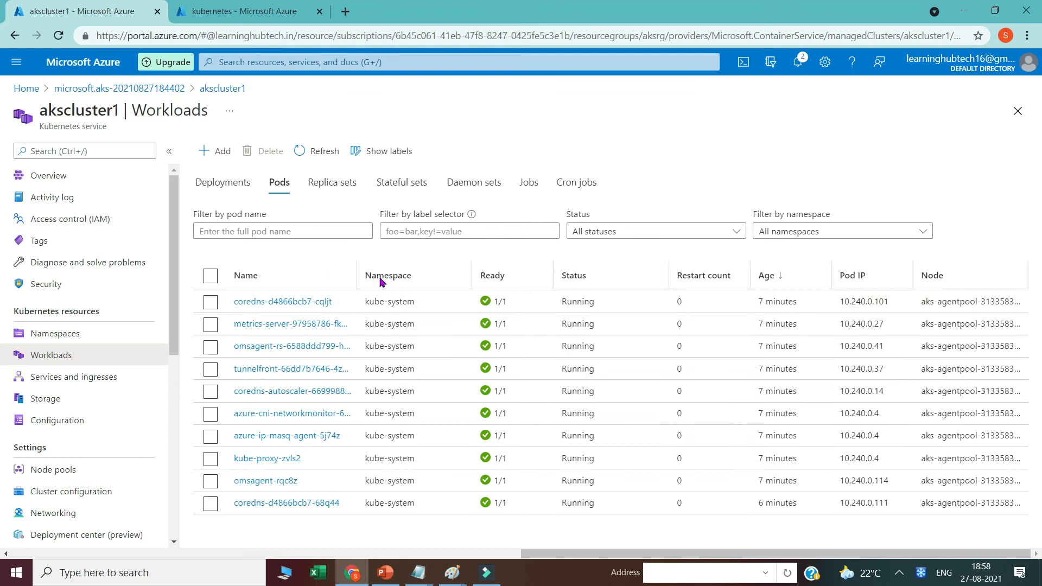
{"action": "left_click", "coordinate": [279, 301]}
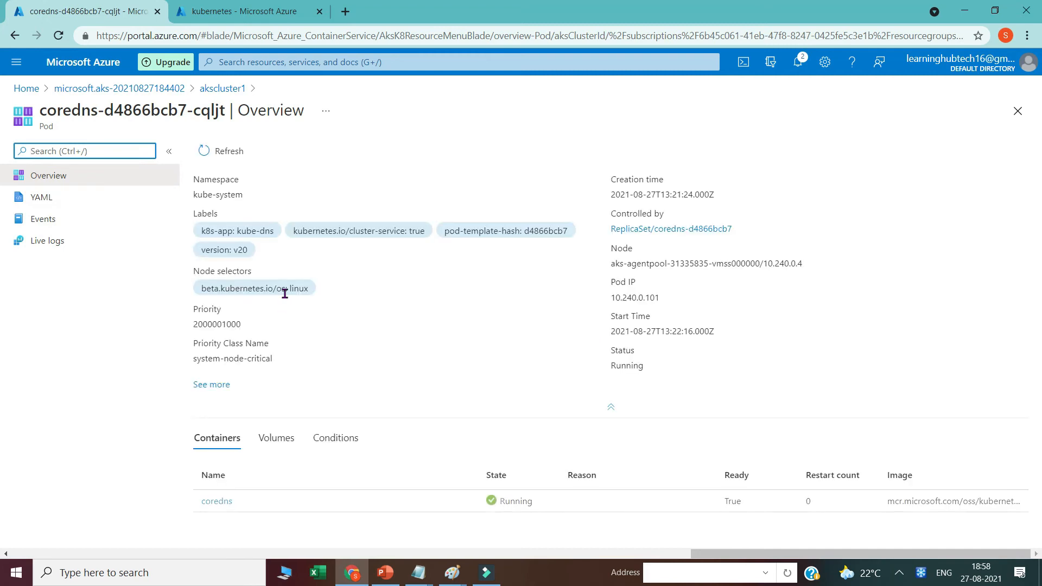
{"action": "left_click", "coordinate": [218, 442]}
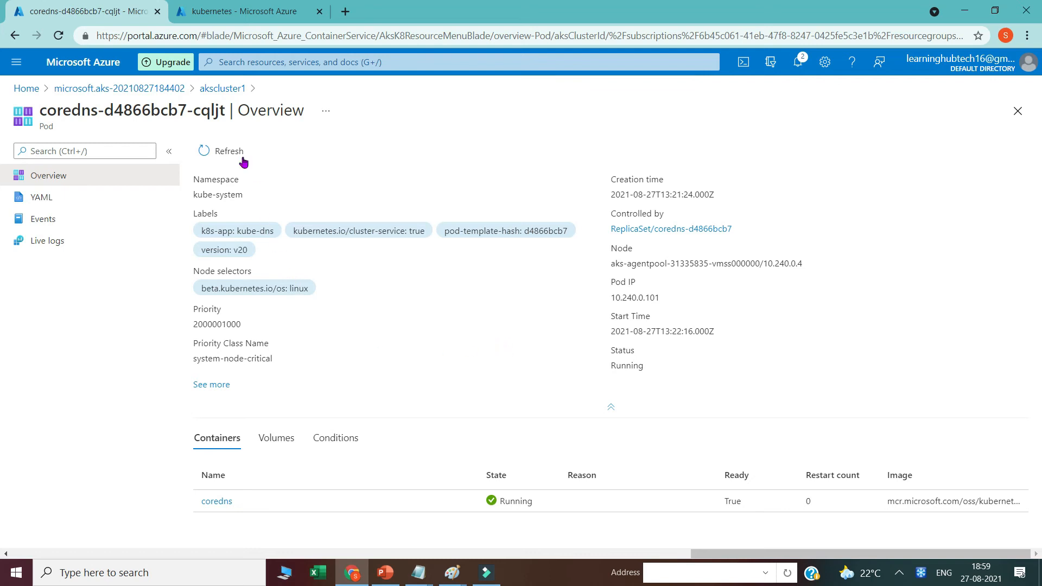
{"action": "left_click", "coordinate": [218, 89]}
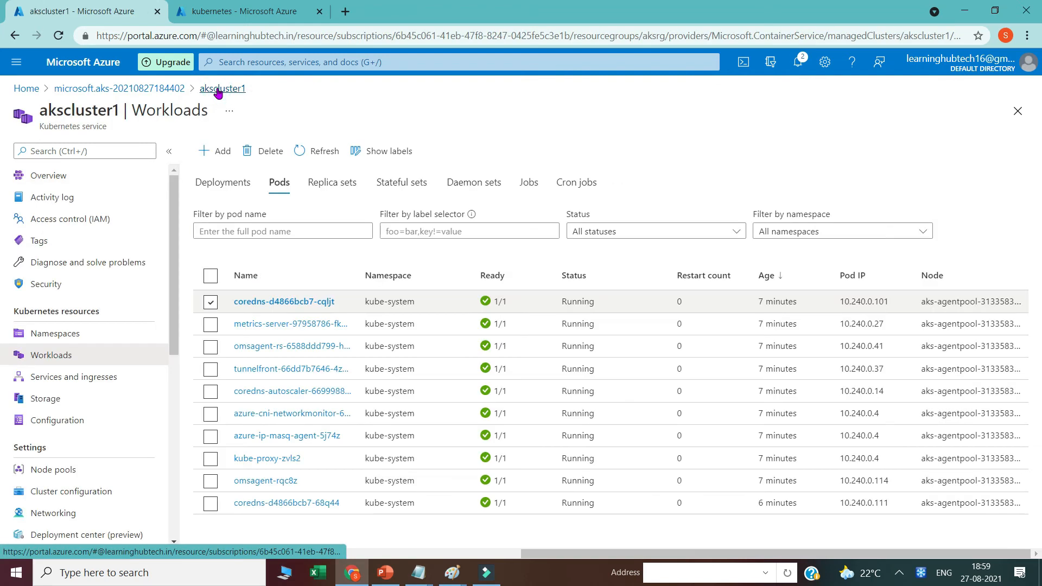
Open the connection instructions from akscluster1's overview and check the kubectl access path in the Paint diagram.
{"action": "left_click", "coordinate": [64, 175]}
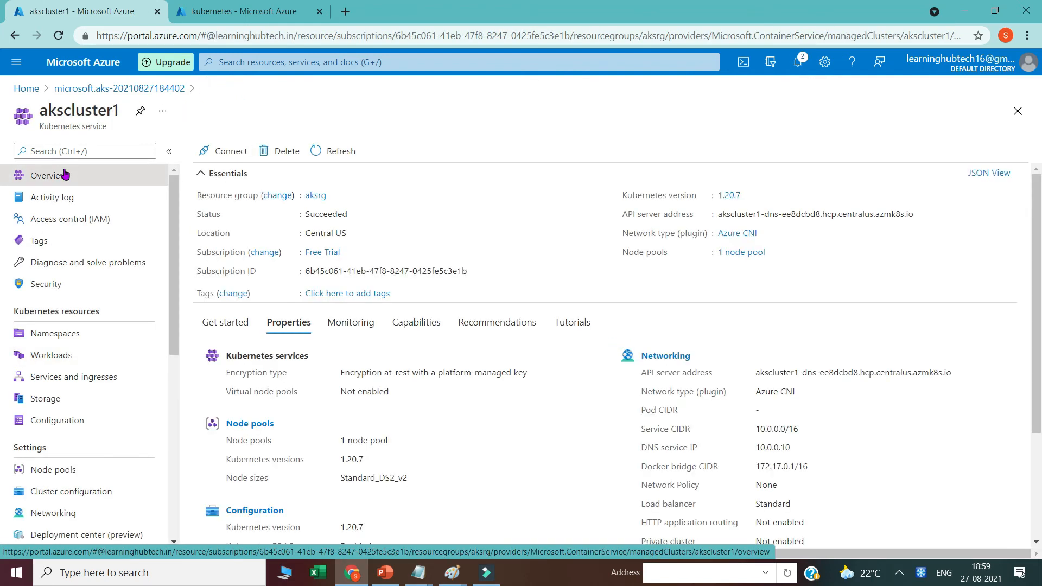
{"action": "left_click", "coordinate": [218, 152]}
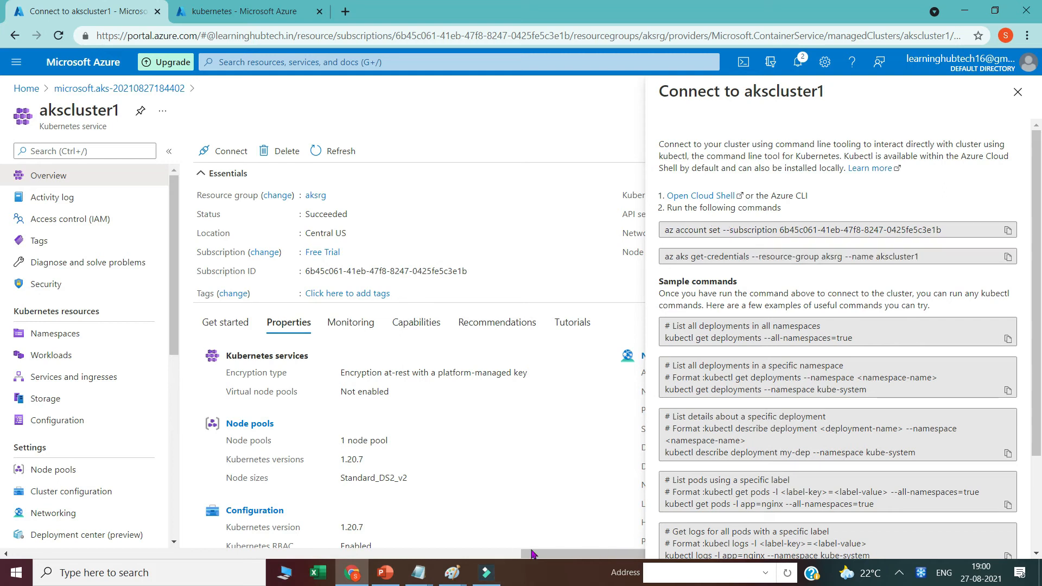
{"action": "left_click", "coordinate": [452, 573]}
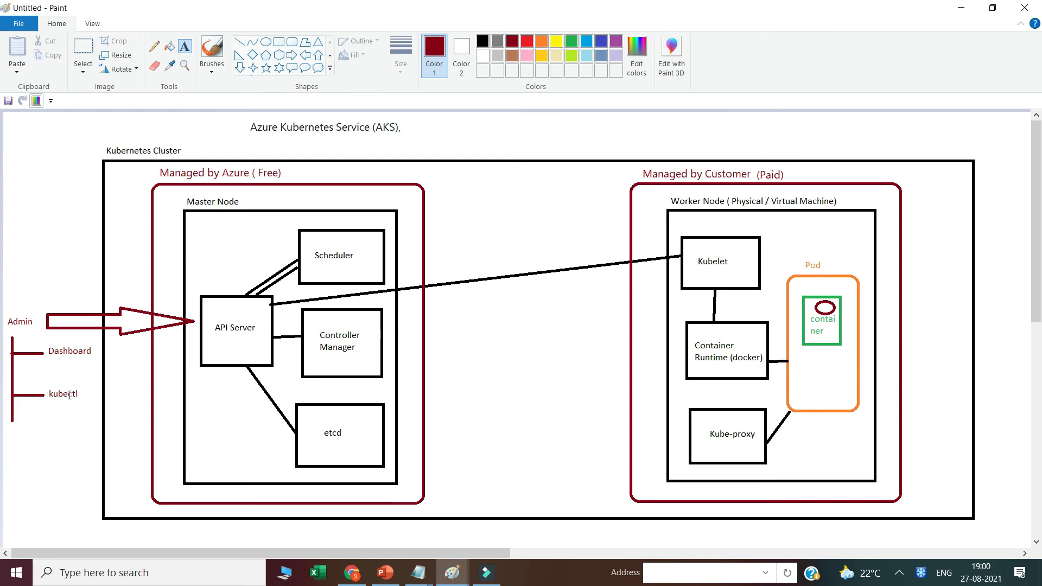
Switch back to the Azure portal and start Cloud Shell, creating its storage under the Free Trial subscription.
{"action": "left_click", "coordinate": [350, 574]}
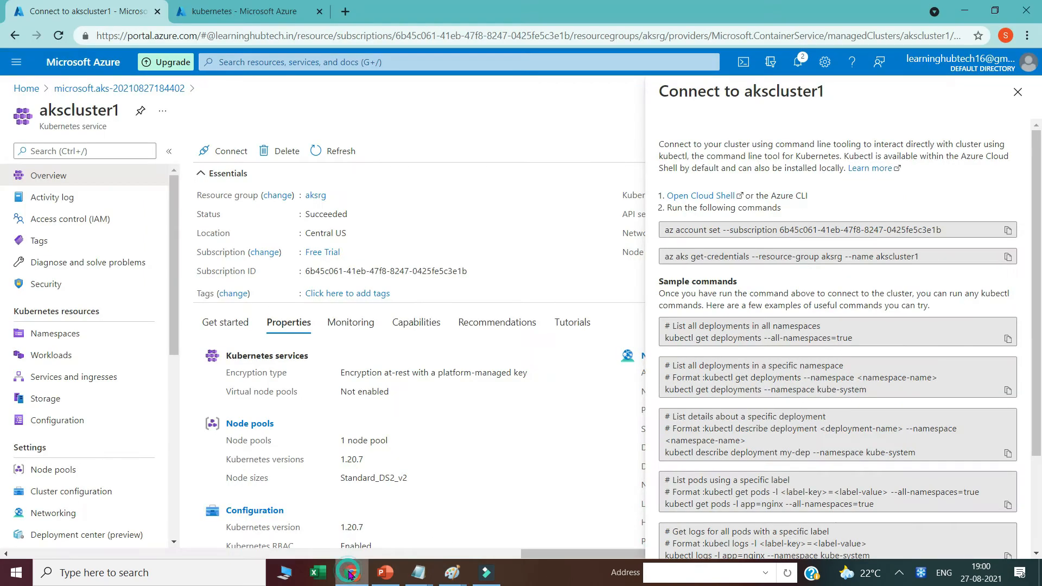
{"action": "left_click", "coordinate": [743, 64]}
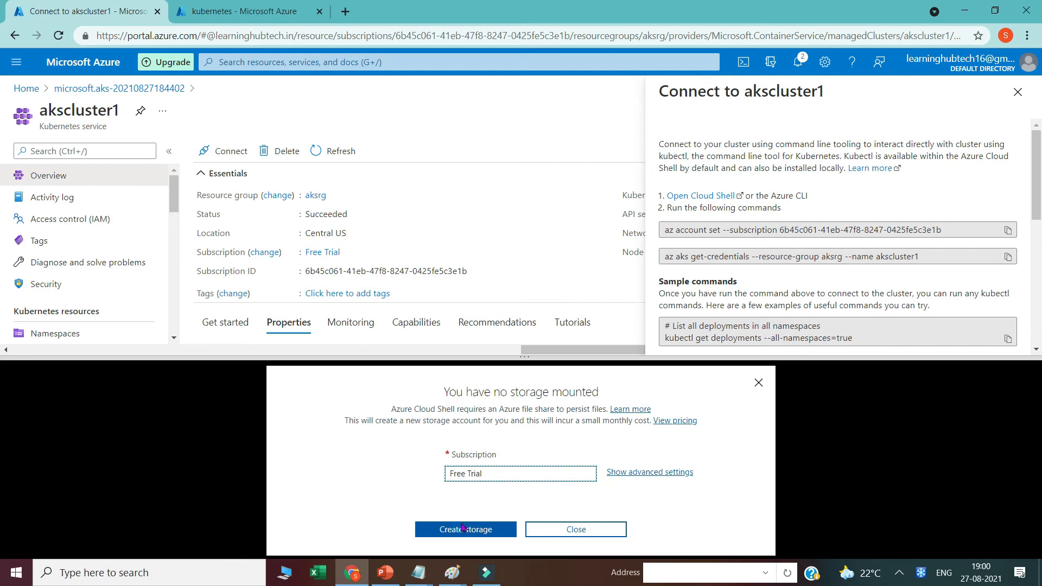
{"action": "left_click", "coordinate": [463, 528]}
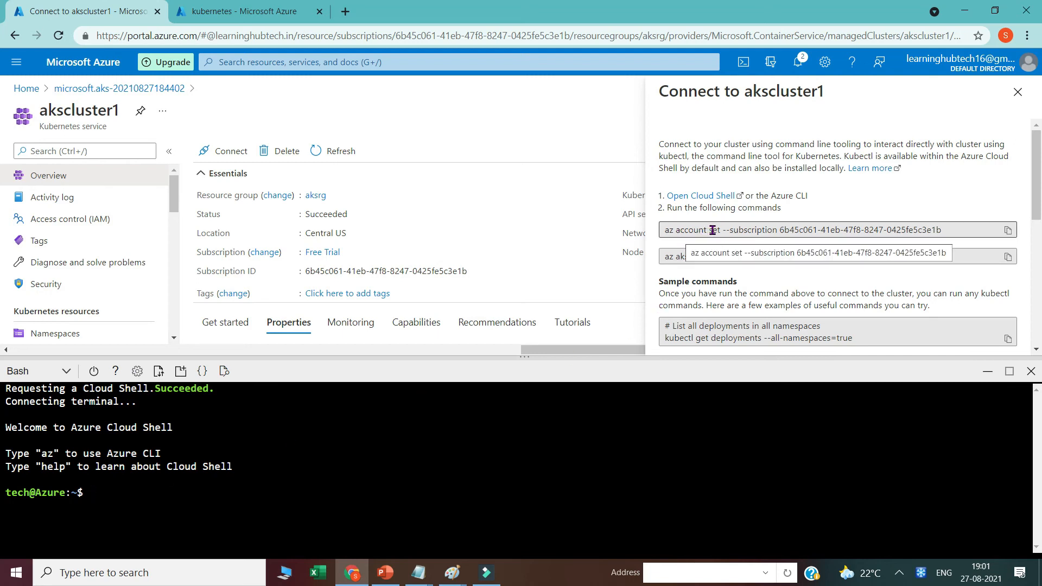
Copy the az account set command from the connection instructions and run it in Cloud Shell to select the cluster's subscription.
{"action": "left_click", "coordinate": [1007, 230]}
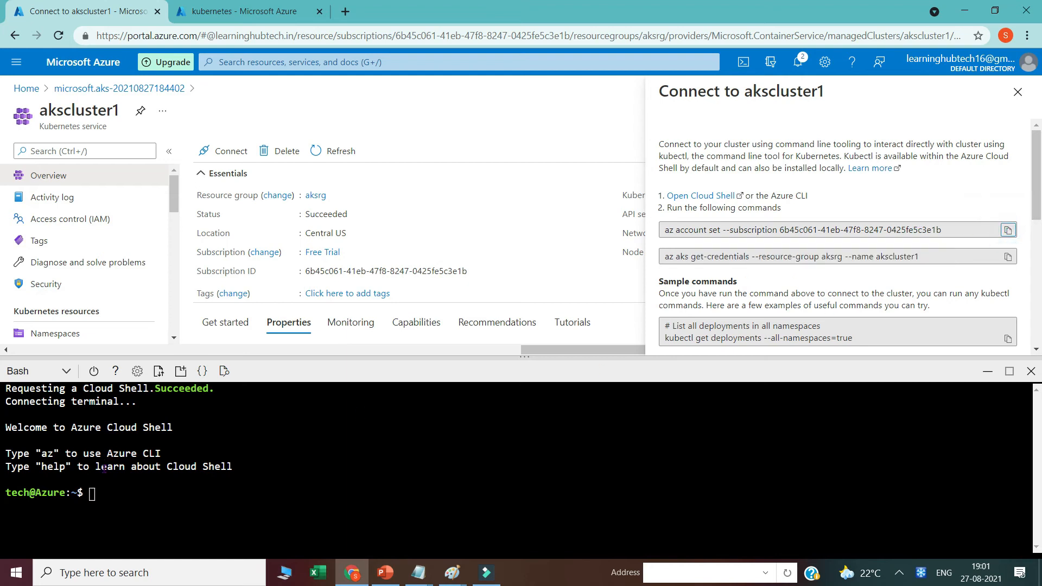
{"action": "right_click", "coordinate": [92, 494]}
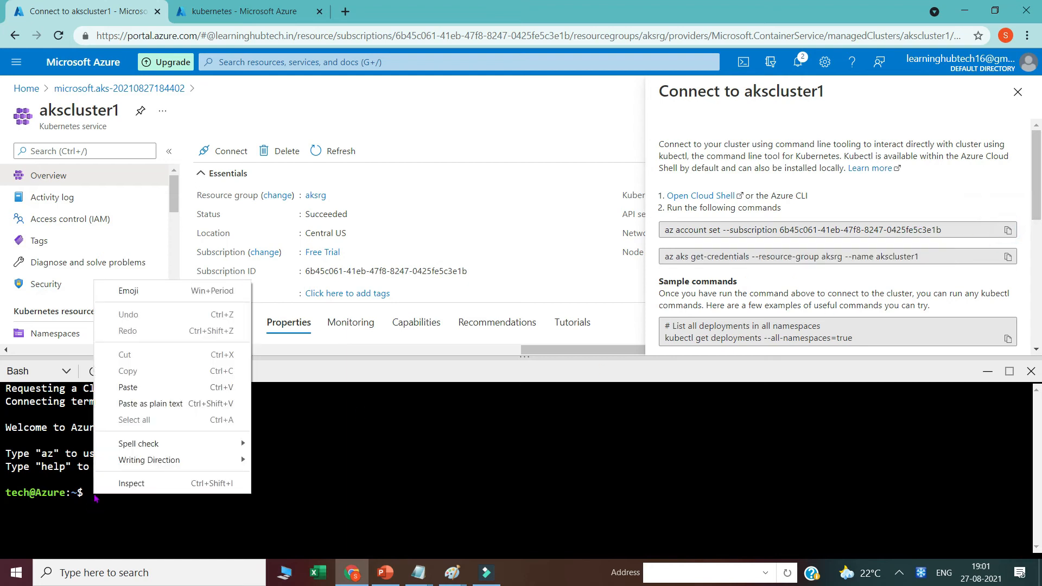
{"action": "left_click", "coordinate": [134, 387]}
{"action": "key", "text": "Return"}
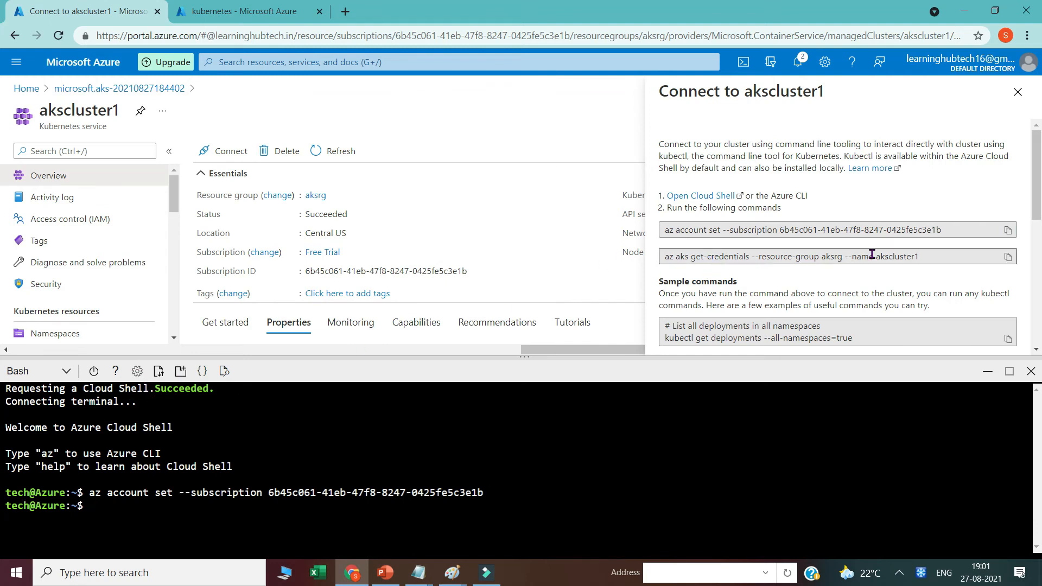
Run az aks get-credentials --resource-group aksrg --name akscluster1 in Cloud Shell, and list the cluster's nodes with kubectl get nodes.
{"action": "left_click_drag", "start_coordinate": [876, 256], "coordinate": [919, 257]}
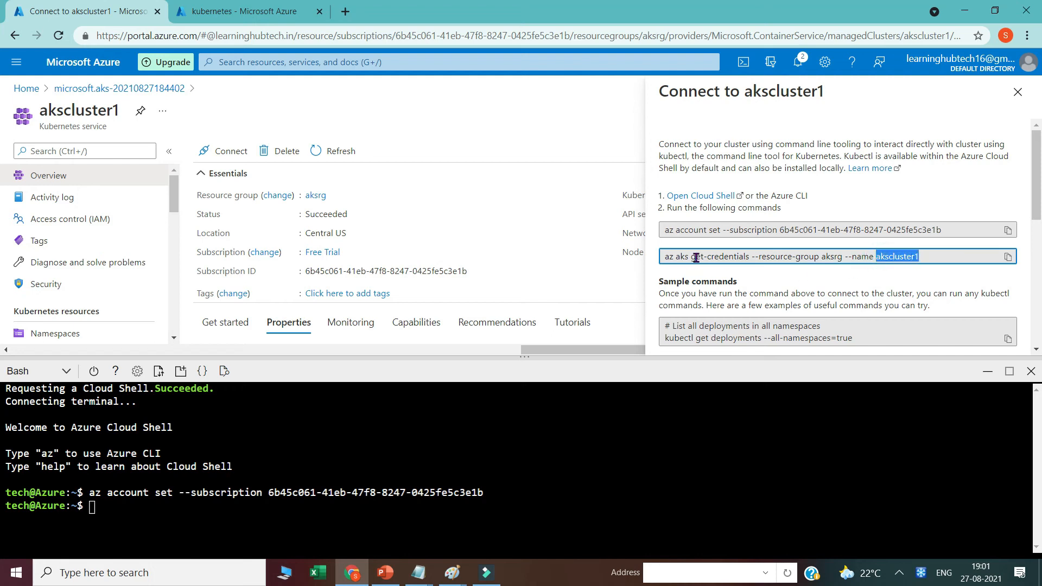
{"action": "left_click_drag", "start_coordinate": [691, 257], "coordinate": [920, 254]}
{"action": "left_click", "coordinate": [1008, 257]}
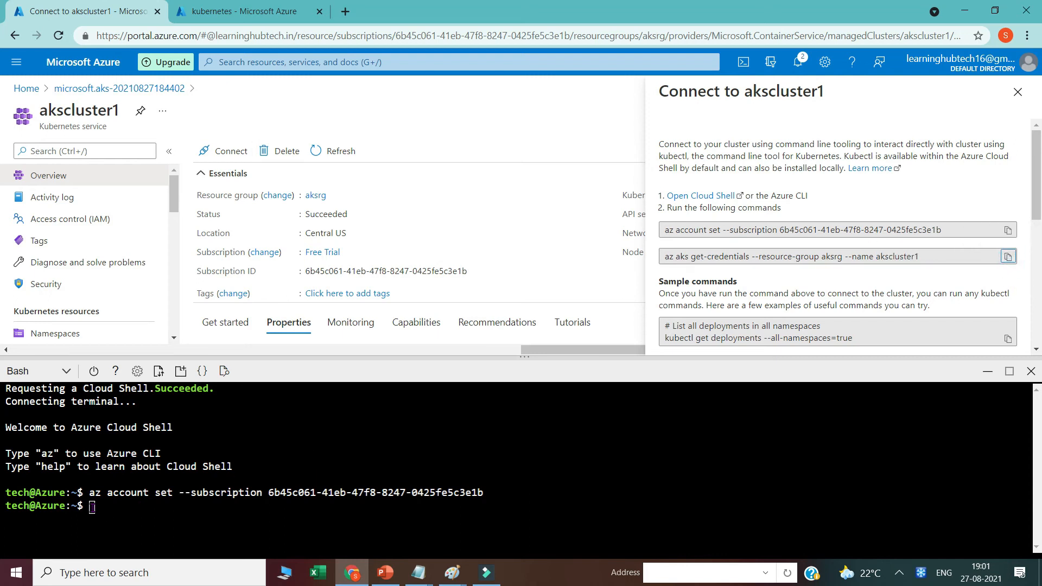
{"action": "right_click", "coordinate": [92, 508]}
{"action": "left_click", "coordinate": [127, 402]}
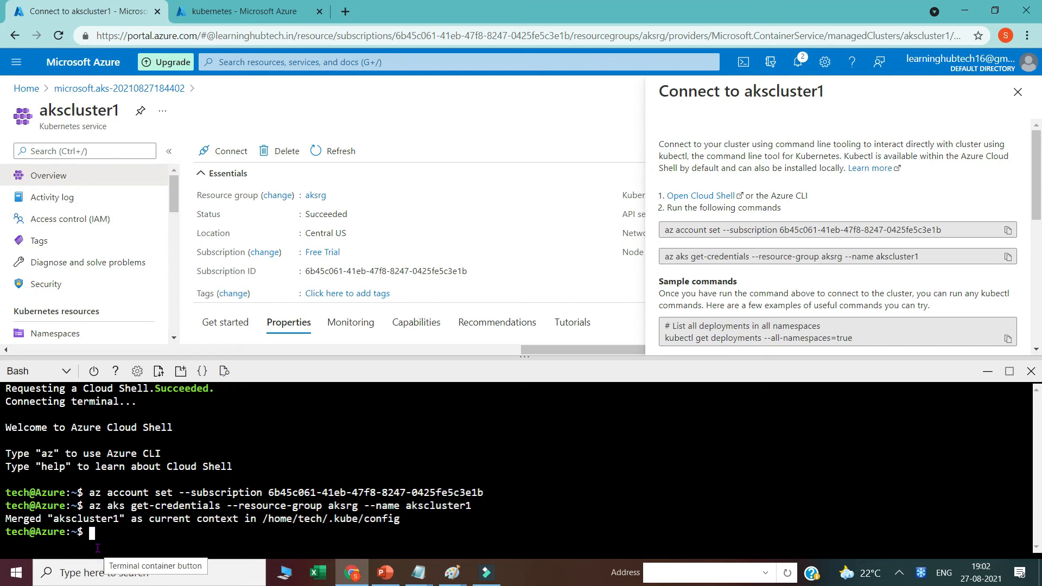
{"action": "type", "text": "kubectl get nodes"}
{"action": "key", "text": "Return"}
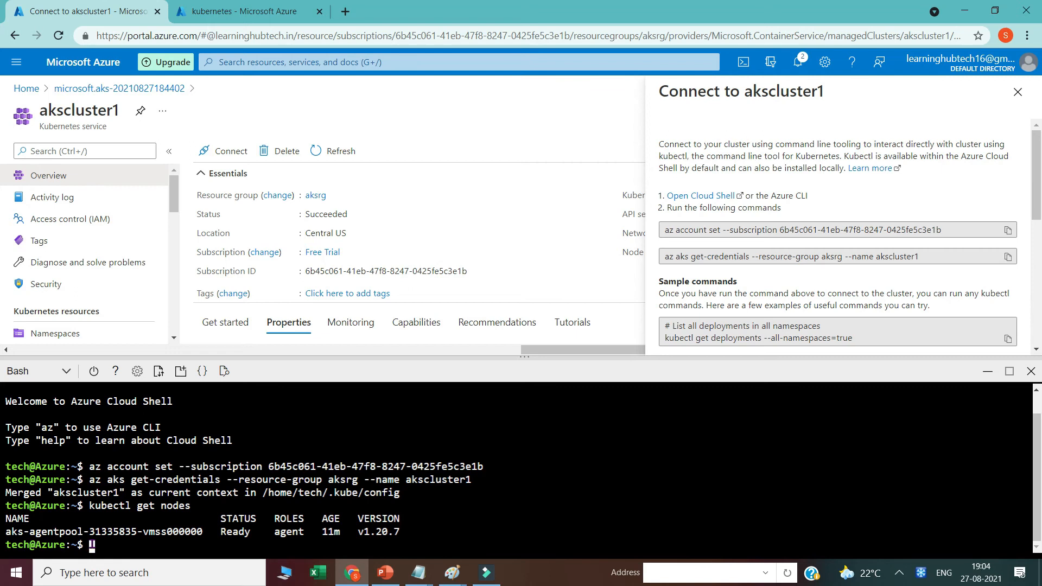
Open a new file azure-vote.yaml in the Cloud Shell editor with the code command.
{"action": "type", "text": "code azure-vote."}
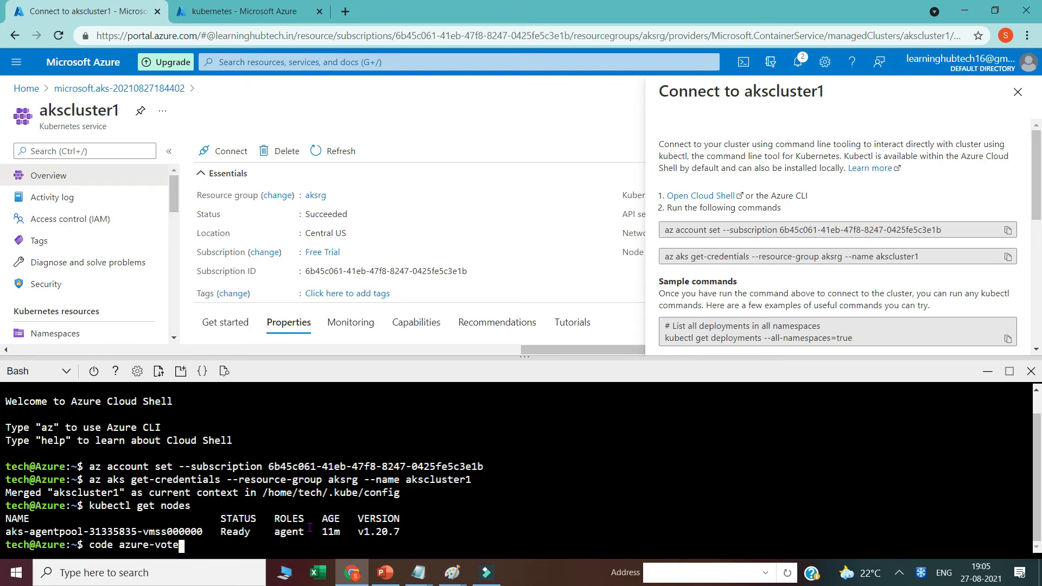
{"action": "type", "text": "yaml"}
{"action": "key", "text": "Return"}
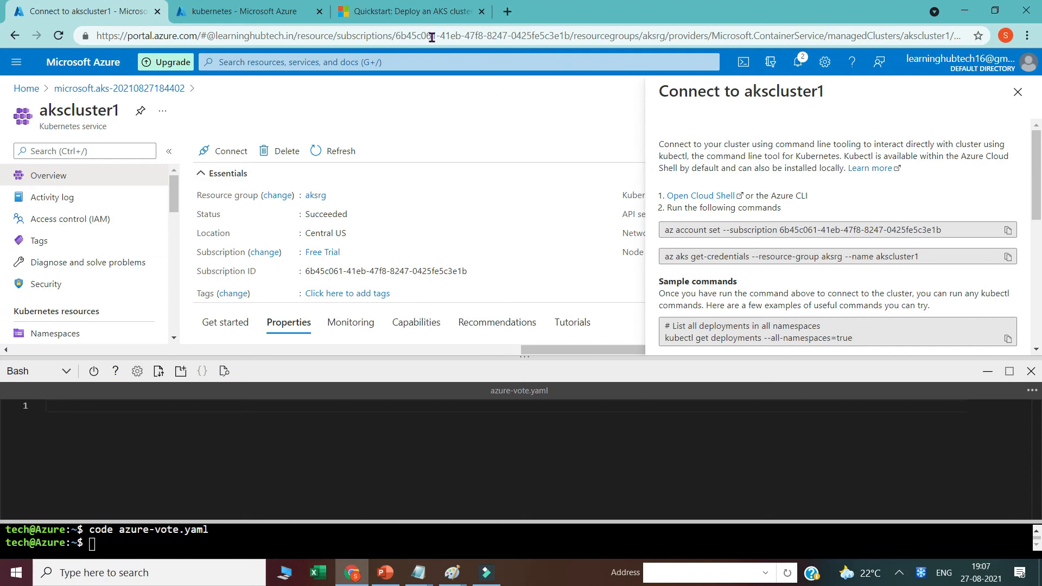
Switch to the AKS quickstart article and examine the YAML definition's deployments and services, including the azure-vote-back container image.
{"action": "left_click", "coordinate": [412, 16]}
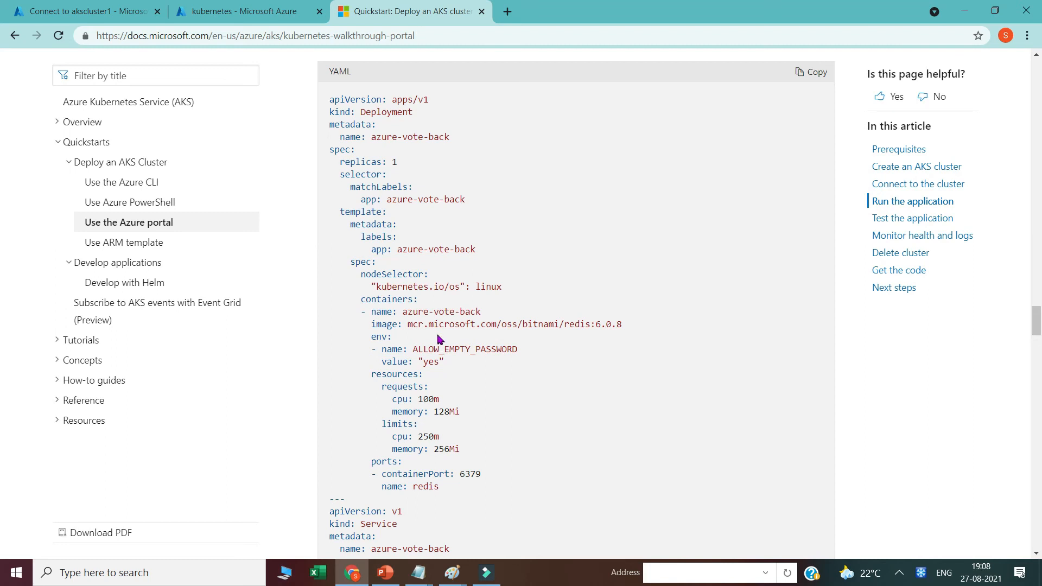
{"action": "left_click", "coordinate": [408, 324]}
{"action": "left_click_drag", "start_coordinate": [407, 324], "coordinate": [605, 324]}
{"action": "scroll", "coordinate": [423, 298], "scroll_direction": "down", "scroll_amount": 1}
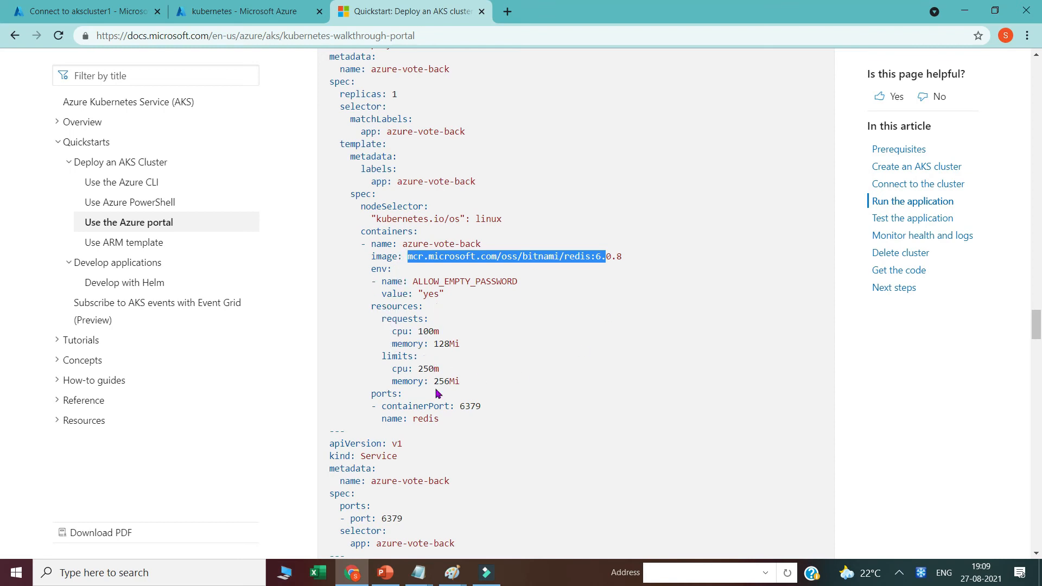
{"action": "scroll", "coordinate": [450, 406], "scroll_direction": "down", "scroll_amount": 1}
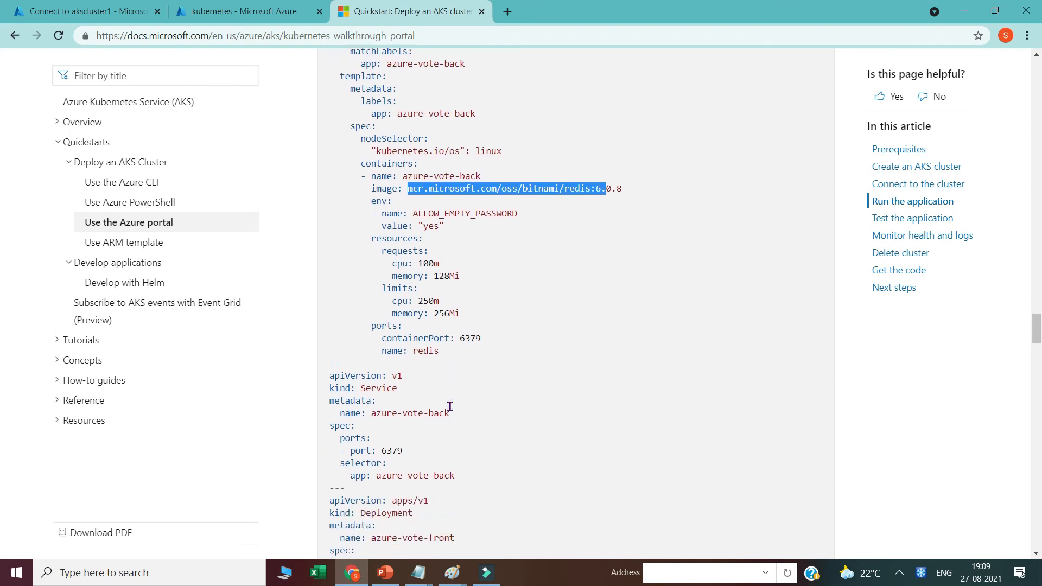
{"action": "scroll", "coordinate": [407, 423], "scroll_direction": "down", "scroll_amount": 1}
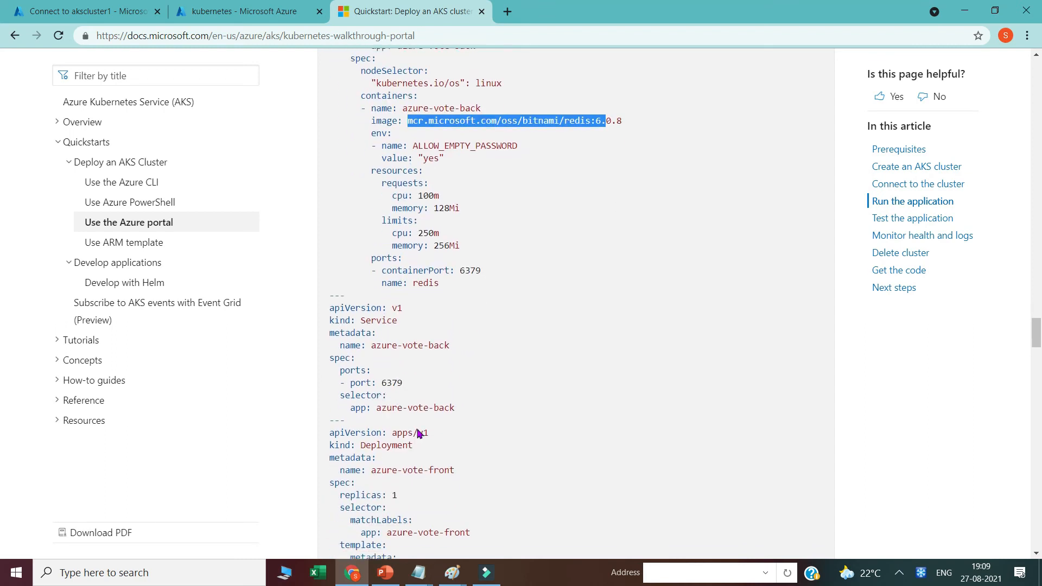
{"action": "scroll", "coordinate": [398, 423], "scroll_direction": "down", "scroll_amount": 1}
{"action": "scroll", "coordinate": [454, 462], "scroll_direction": "down", "scroll_amount": 4}
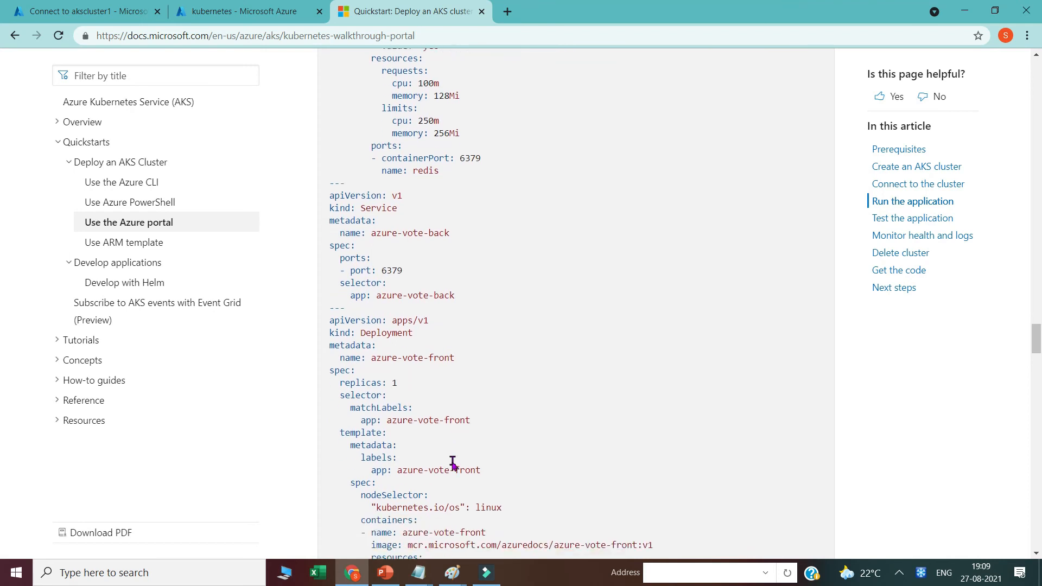
{"action": "scroll", "coordinate": [439, 411], "scroll_direction": "up", "scroll_amount": 6}
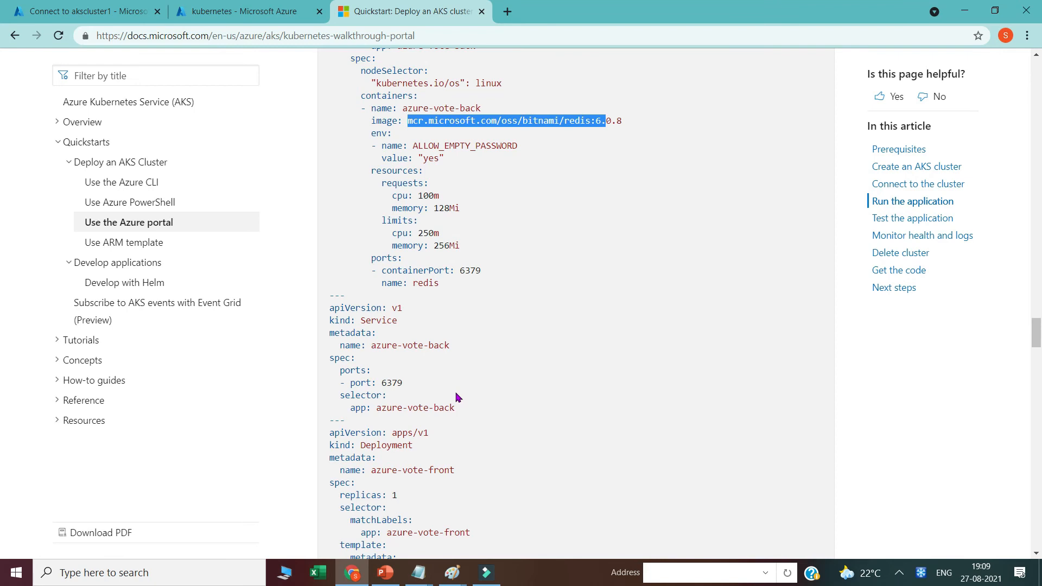
Copy the quickstart's full YAML definition into azure-vote.yaml in the Cloud Shell editor and save the file.
{"action": "scroll", "coordinate": [456, 396], "scroll_direction": "up", "scroll_amount": 6}
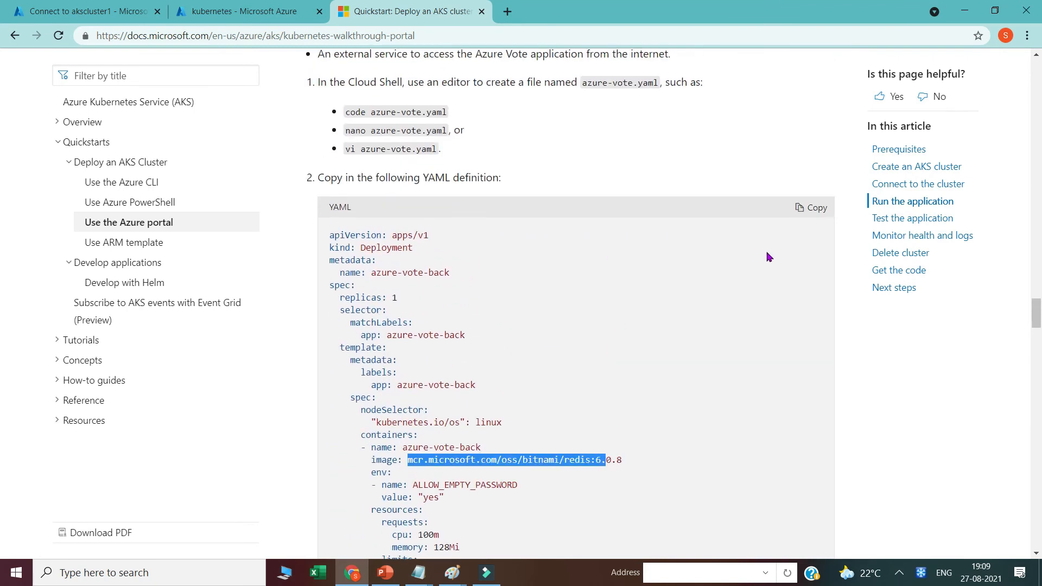
{"action": "left_click", "coordinate": [813, 210]}
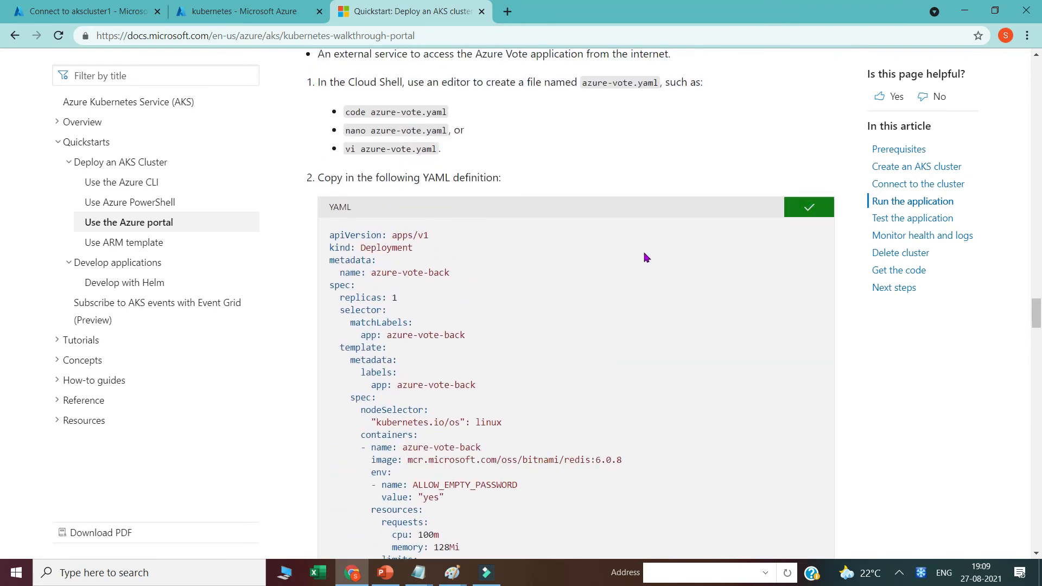
{"action": "left_click", "coordinate": [49, 10]}
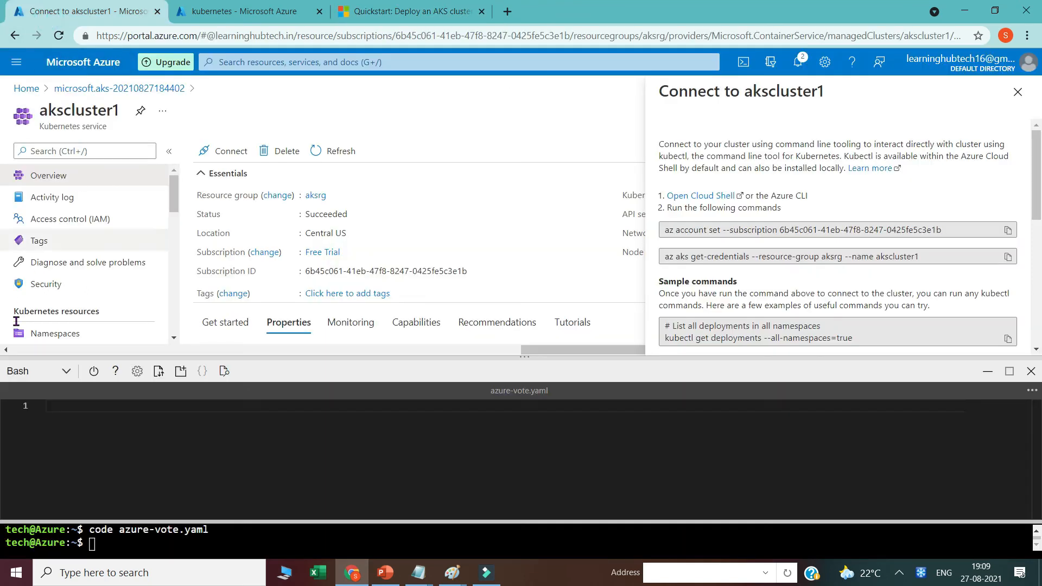
{"action": "left_click", "coordinate": [50, 407]}
{"action": "key", "text": "ctrl+v"}
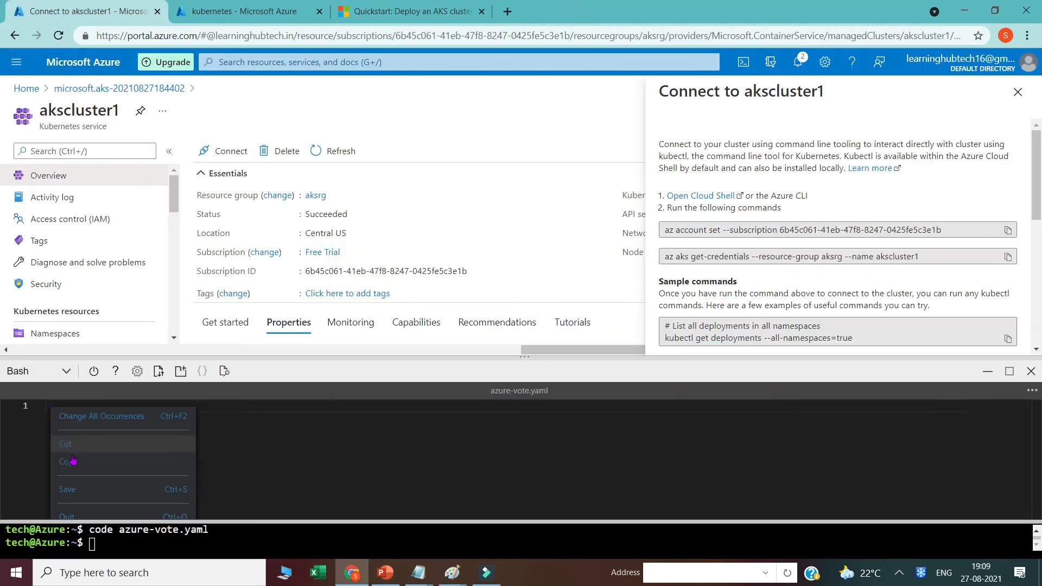
{"action": "left_click", "coordinate": [1033, 392]}
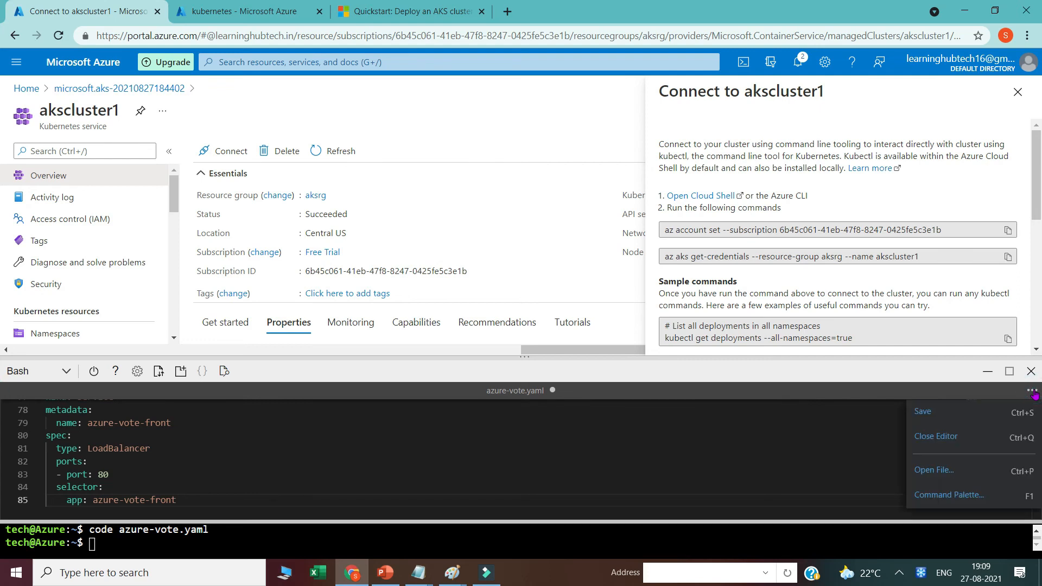
{"action": "left_click", "coordinate": [923, 413]}
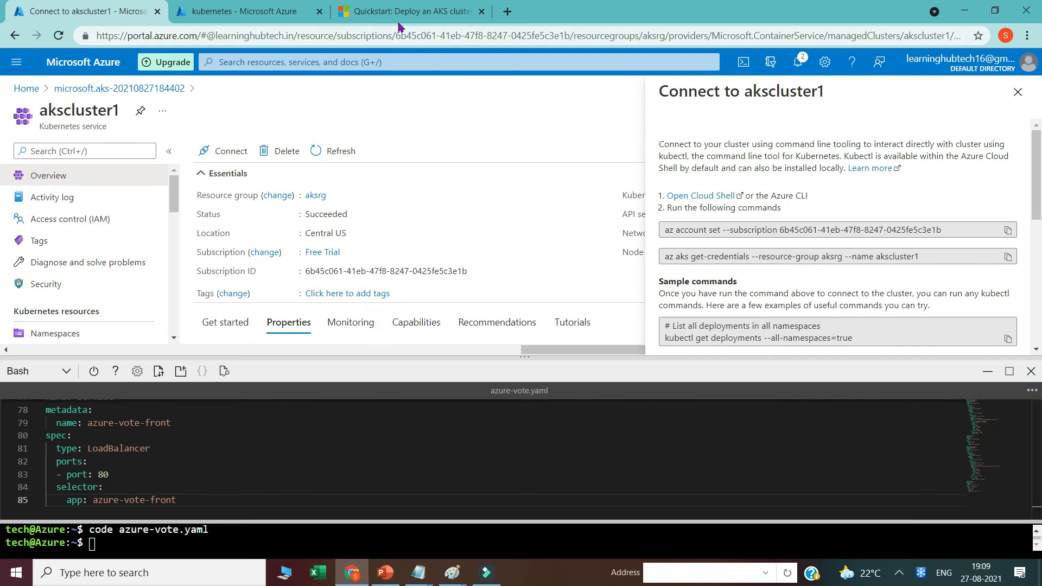
Copy kubectl apply -f azure-vote.yaml from the quickstart article and run it in Cloud Shell to deploy the application.
{"action": "left_click", "coordinate": [401, 12]}
{"action": "scroll", "coordinate": [477, 274], "scroll_direction": "down", "scroll_amount": 7}
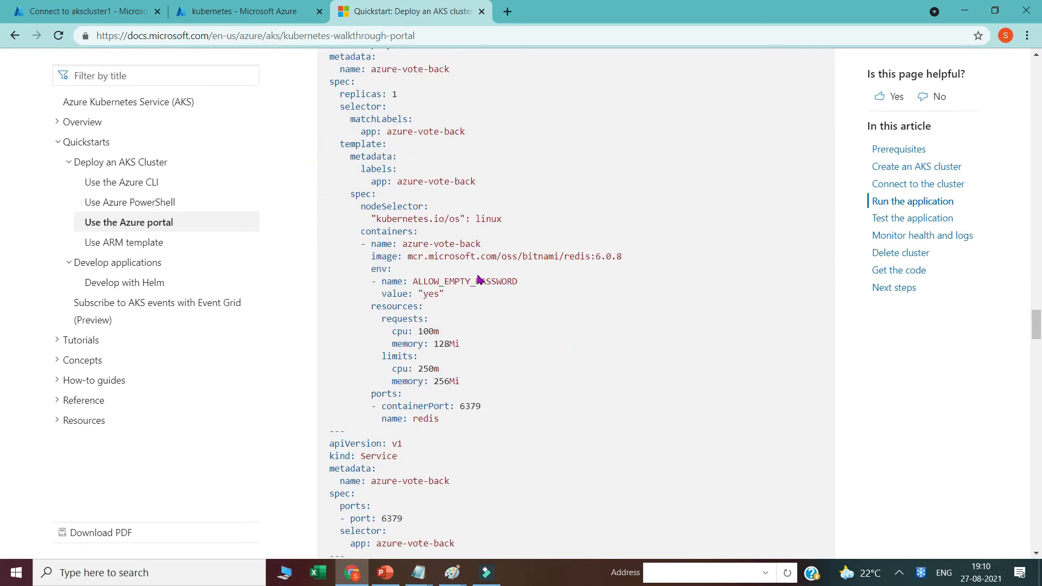
{"action": "scroll", "coordinate": [478, 284], "scroll_direction": "down", "scroll_amount": 10}
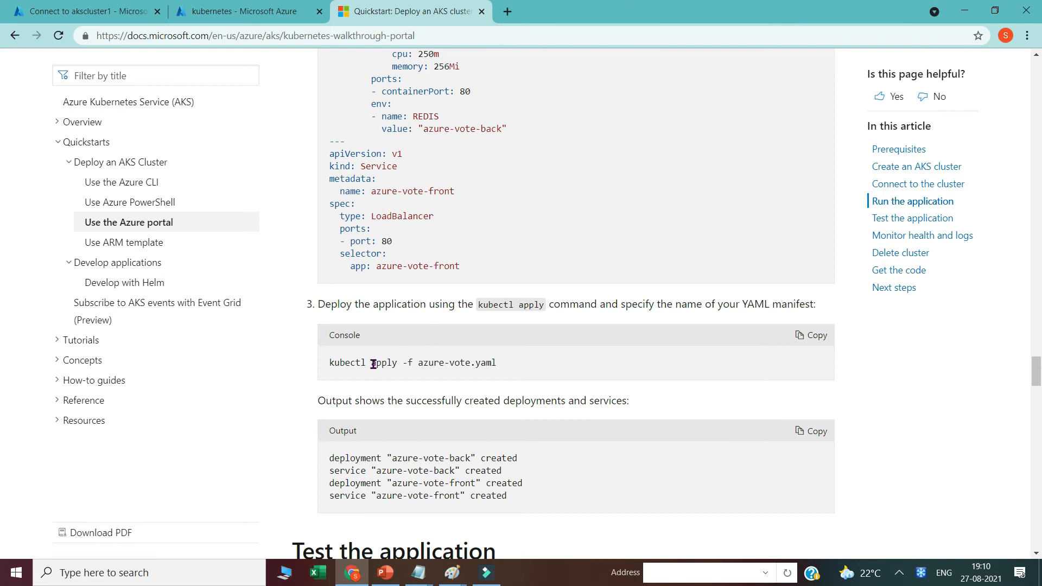
{"action": "left_click_drag", "start_coordinate": [366, 363], "coordinate": [330, 365]}
{"action": "left_click", "coordinate": [420, 365]}
{"action": "left_click_drag", "start_coordinate": [420, 365], "coordinate": [495, 364]}
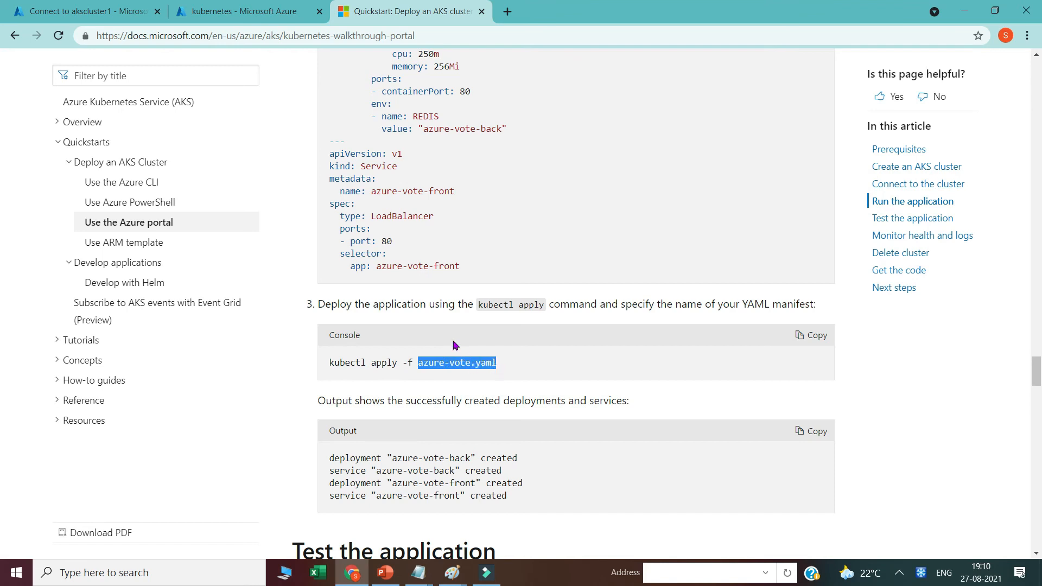
{"action": "left_click", "coordinate": [823, 335]}
{"action": "left_click", "coordinate": [98, 11]}
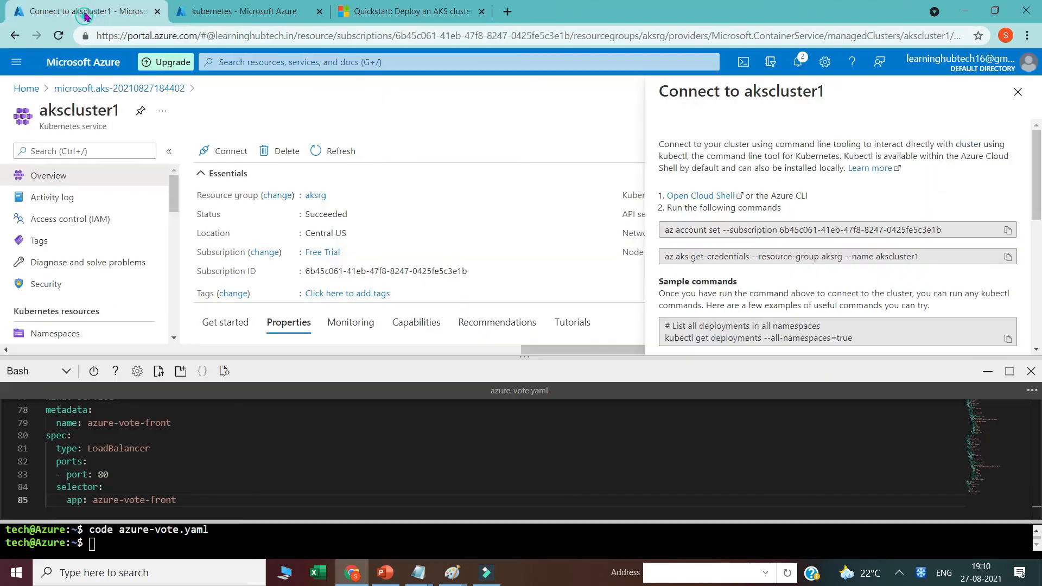
{"action": "right_click", "coordinate": [92, 545]}
{"action": "left_click", "coordinate": [129, 434]}
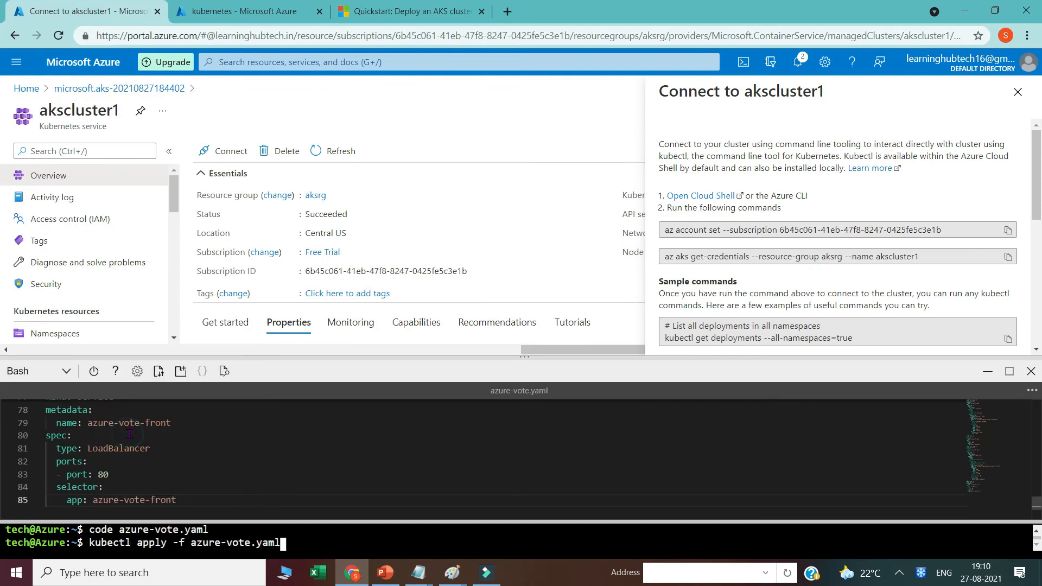
{"action": "key", "text": "Return"}
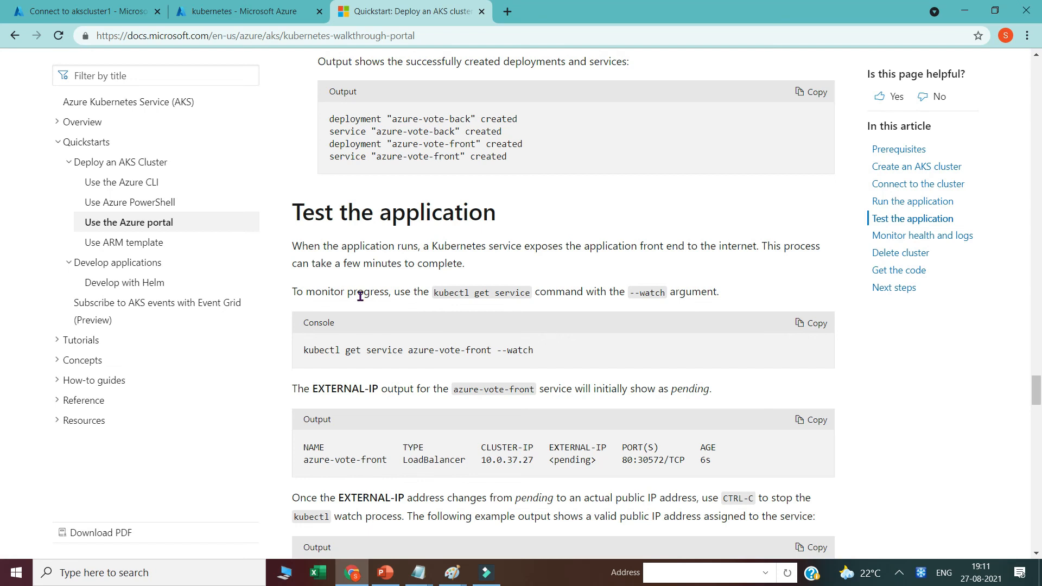
Copy kubectl get service azure-vote-front --watch from the article's test section and run it in Cloud Shell.
{"action": "left_click", "coordinate": [815, 325]}
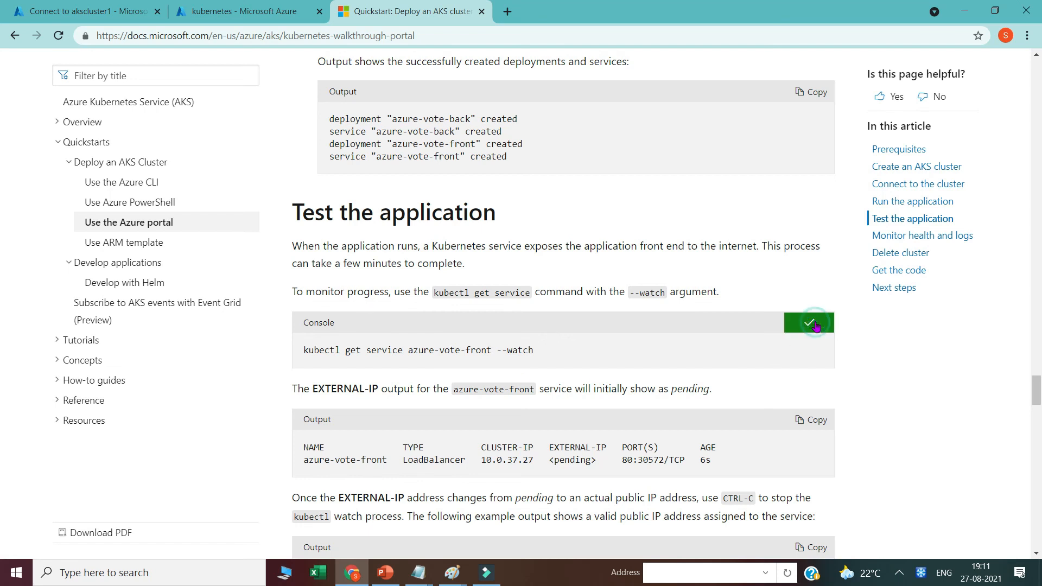
{"action": "left_click", "coordinate": [45, 13]}
{"action": "right_click", "coordinate": [92, 547]}
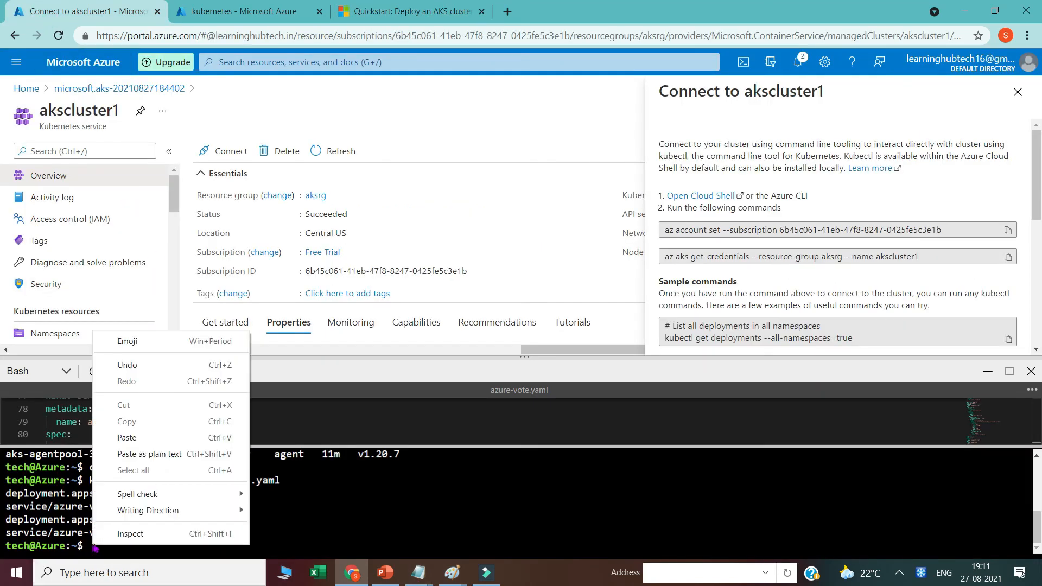
{"action": "left_click", "coordinate": [127, 437]}
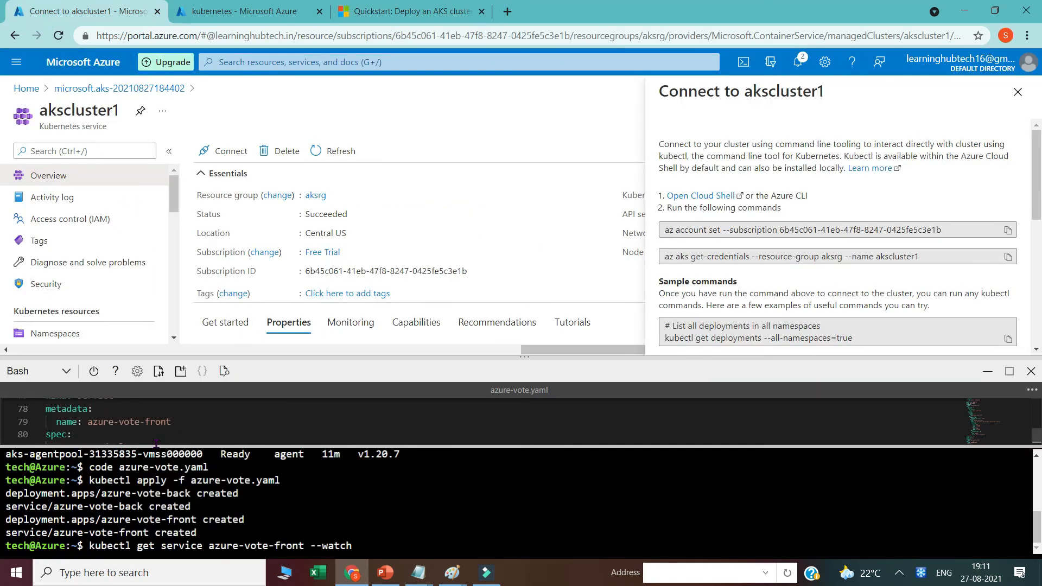
{"action": "key", "text": "Return"}
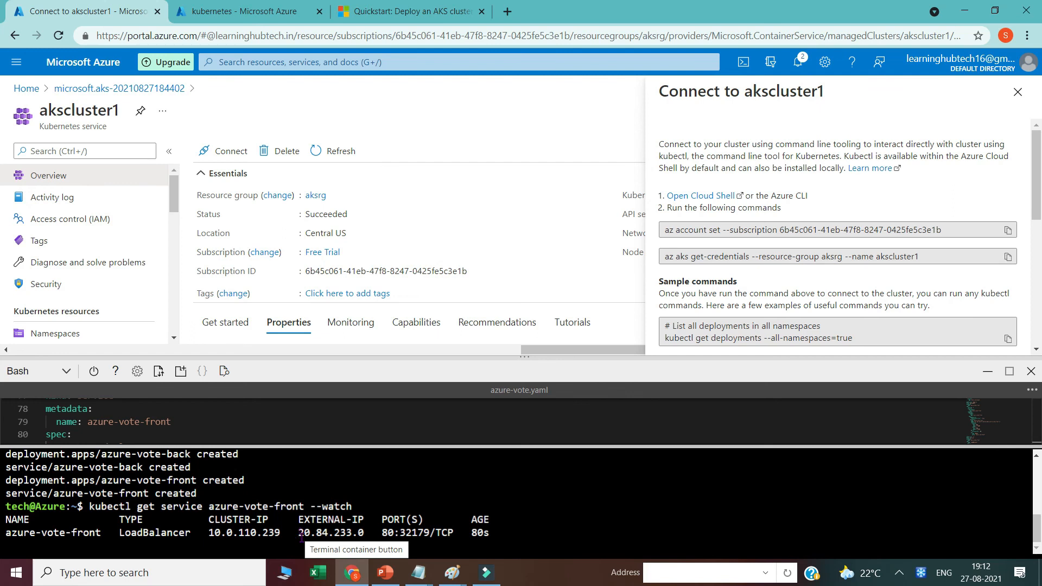
Copy the external IP 20.84.233.0 of azure-vote-front from Cloud Shell and open it in a new browser tab.
{"action": "left_click_drag", "start_coordinate": [365, 533], "coordinate": [297, 533]}
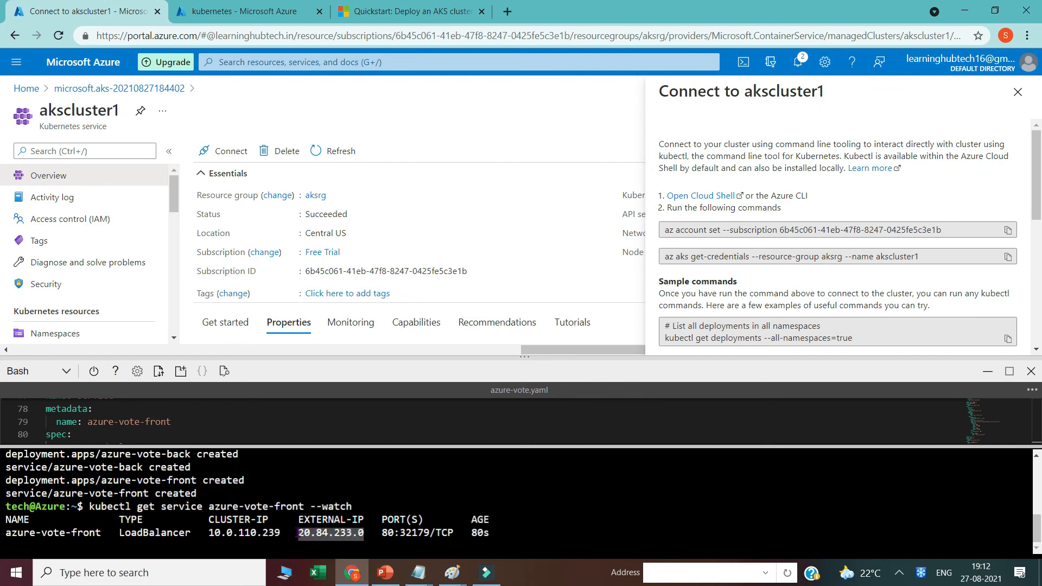
{"action": "right_click", "coordinate": [301, 533]}
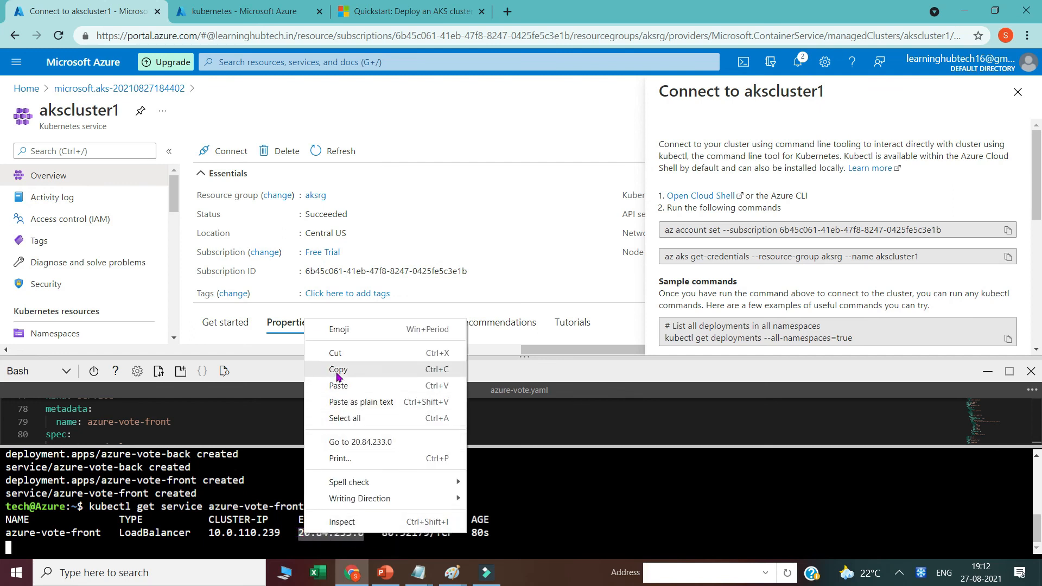
{"action": "left_click", "coordinate": [338, 370]}
{"action": "key", "text": "ctrl+t"}
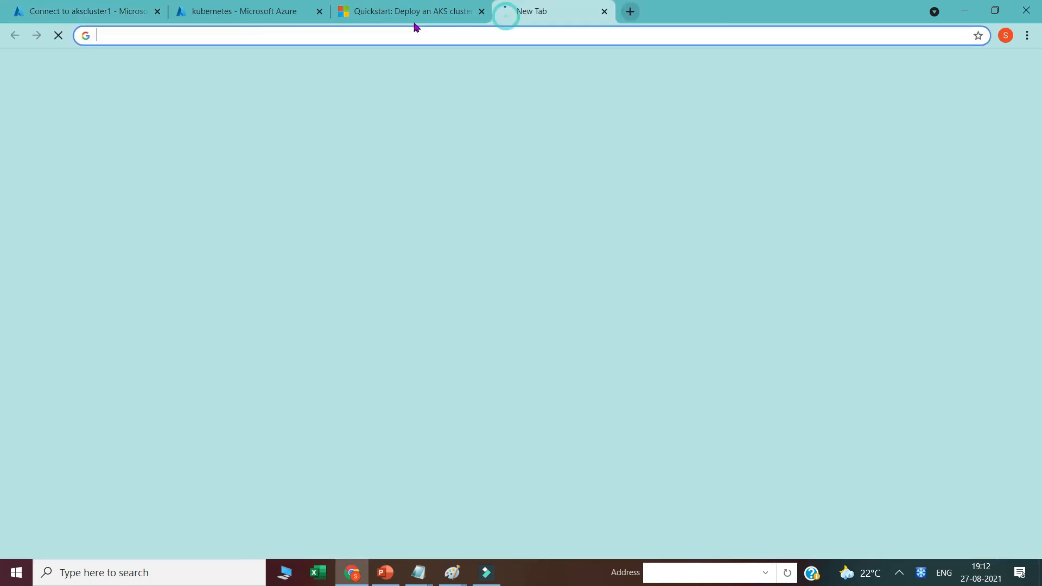
{"action": "left_click", "coordinate": [286, 35]}
{"action": "key", "text": "ctrl+v"}
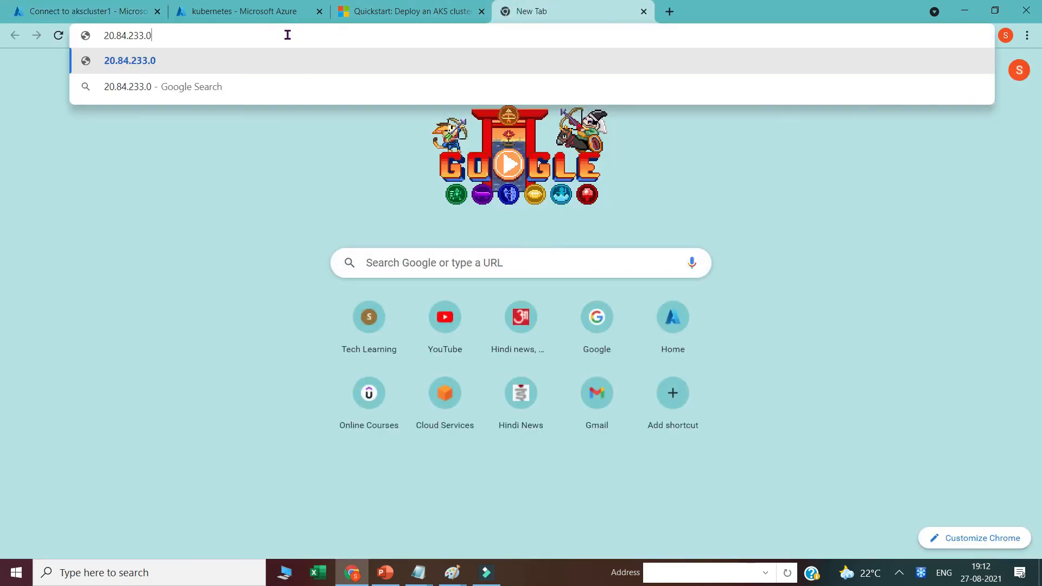
{"action": "key", "text": "Return"}
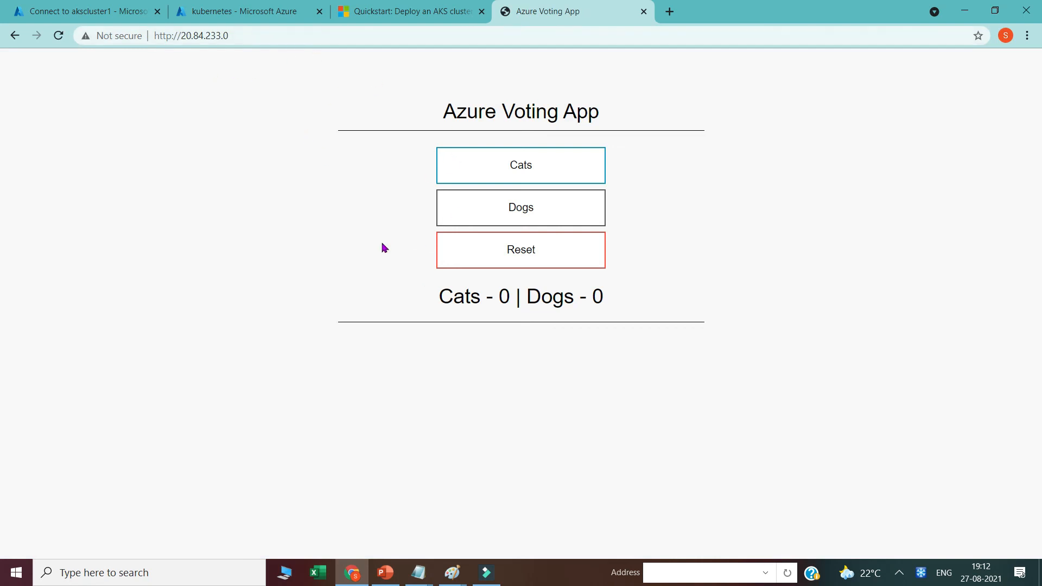
Test the Azure Voting App by voting for Cats, resetting the votes, and voting once for Dogs.
{"action": "left_click", "coordinate": [523, 170]}
{"action": "left_click", "coordinate": [522, 168]}
{"action": "left_click", "coordinate": [510, 255]}
{"action": "left_click", "coordinate": [516, 216]}
Return to the akscluster1 portal page and close the connection instructions and Cloud Shell.
{"action": "left_click", "coordinate": [86, 12]}
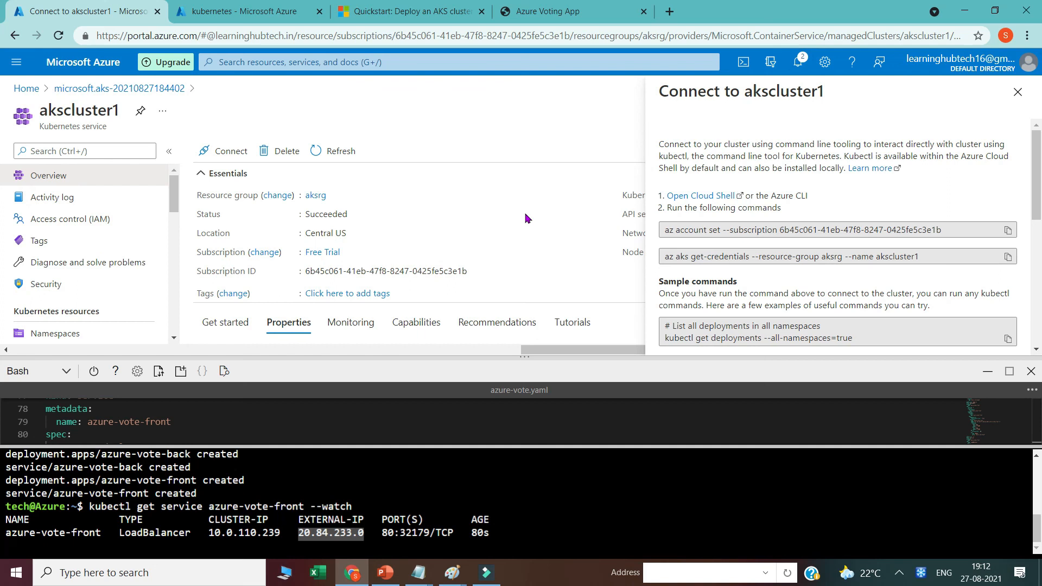
{"action": "left_click", "coordinate": [1017, 92]}
{"action": "left_click", "coordinate": [1031, 370]}
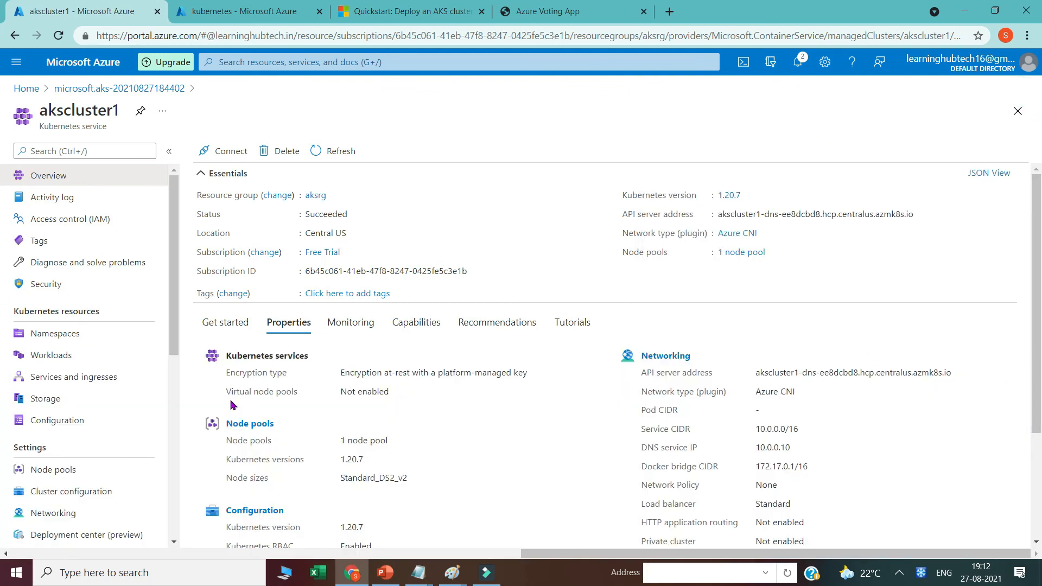
List the pods in akscluster1's workloads and select the azure-vote-back and azure-vote-front pods.
{"action": "left_click", "coordinate": [87, 353]}
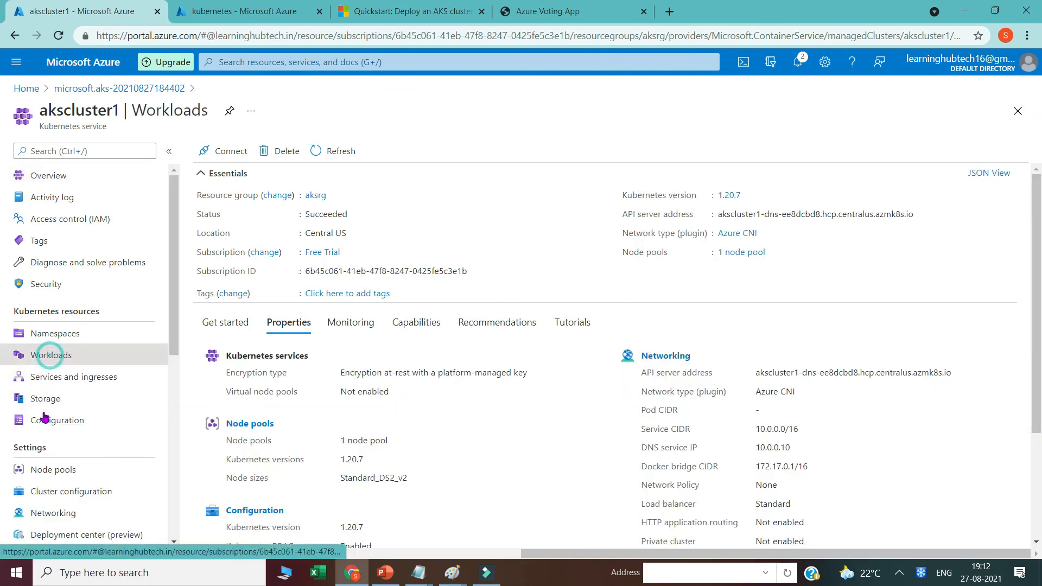
{"action": "left_click", "coordinate": [280, 183]}
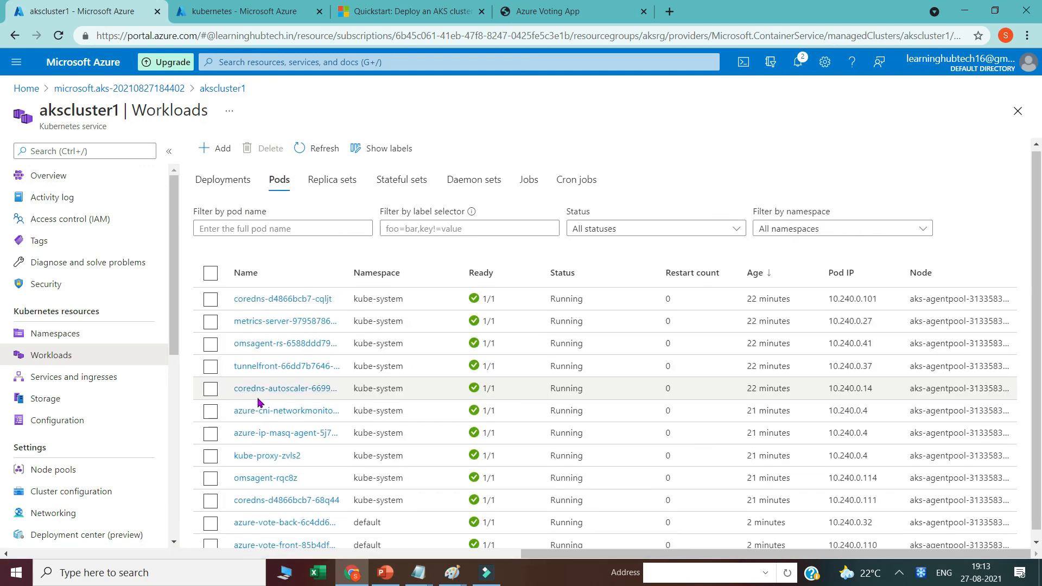
{"action": "left_click", "coordinate": [210, 516]}
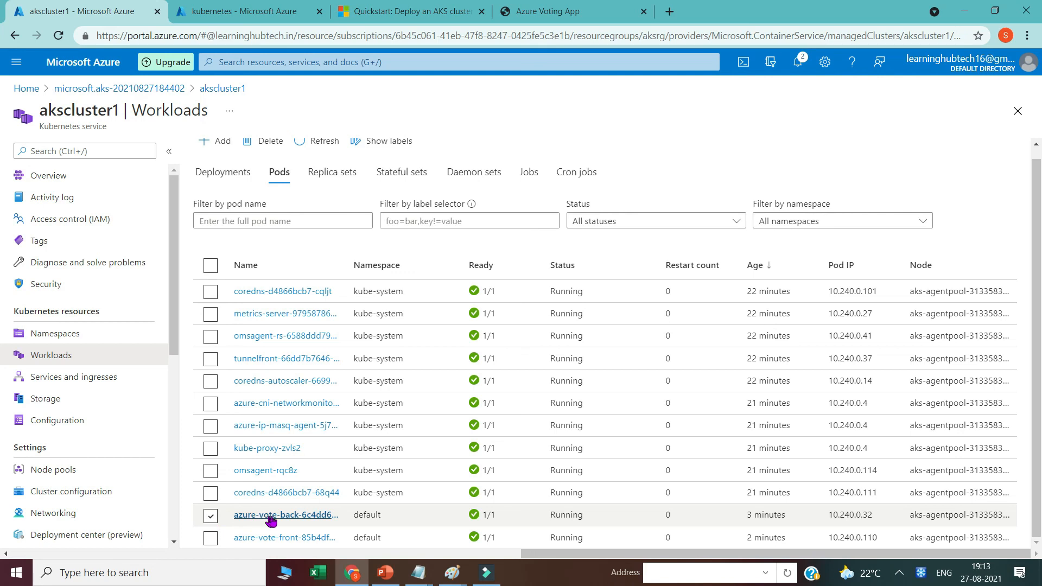
{"action": "left_click", "coordinate": [211, 539]}
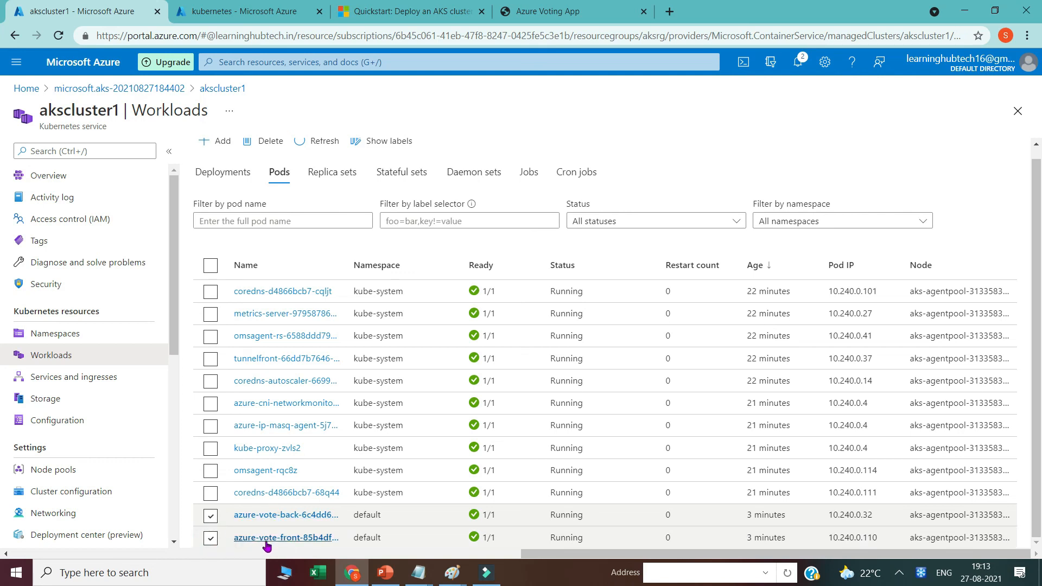
View the azure-vote-back pod and its azure-vote-back container, and return to akscluster1's workloads.
{"action": "left_click", "coordinate": [245, 517]}
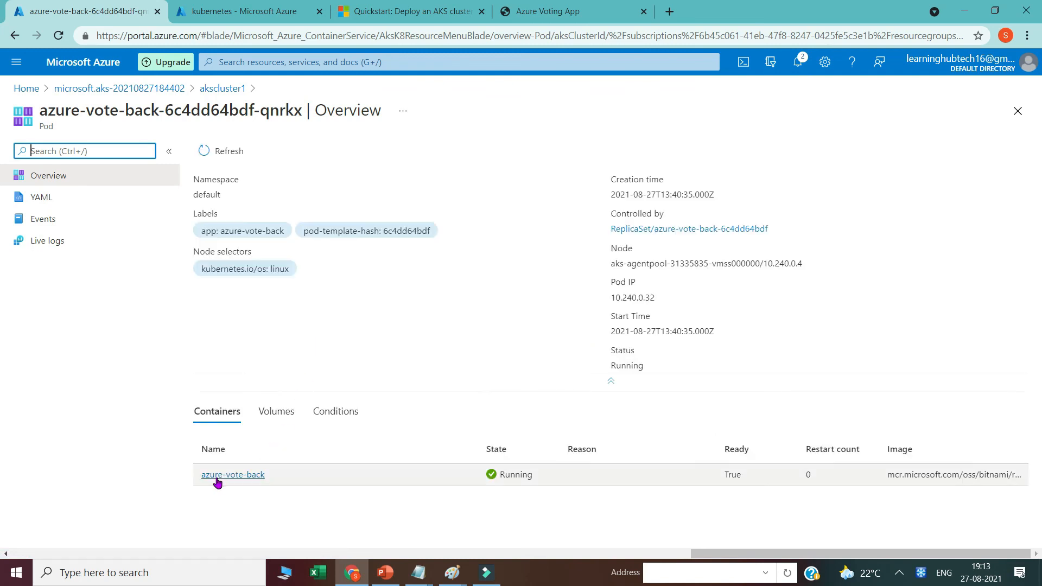
{"action": "left_click", "coordinate": [244, 479]}
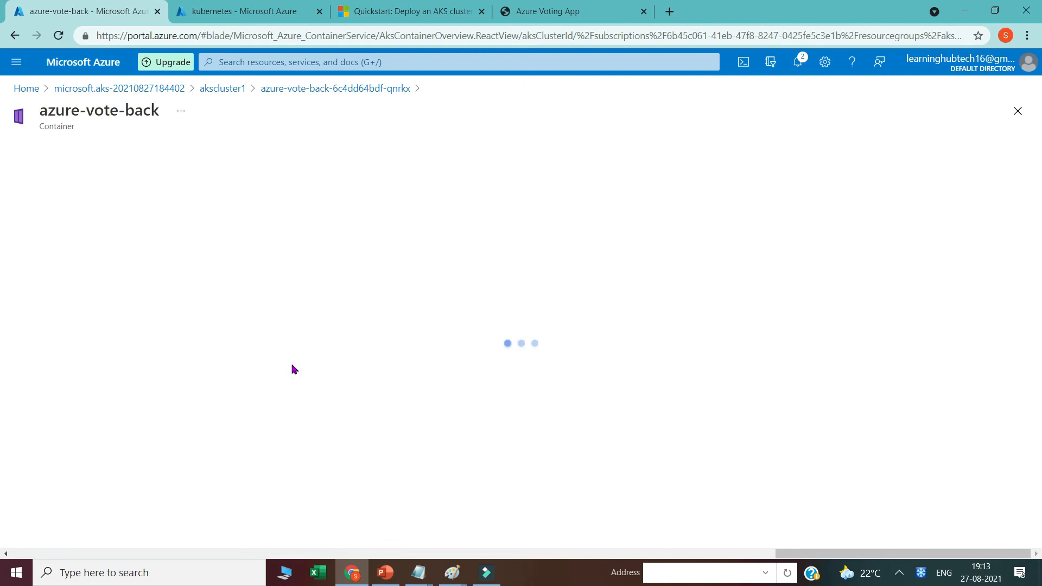
{"action": "left_click", "coordinate": [239, 88]}
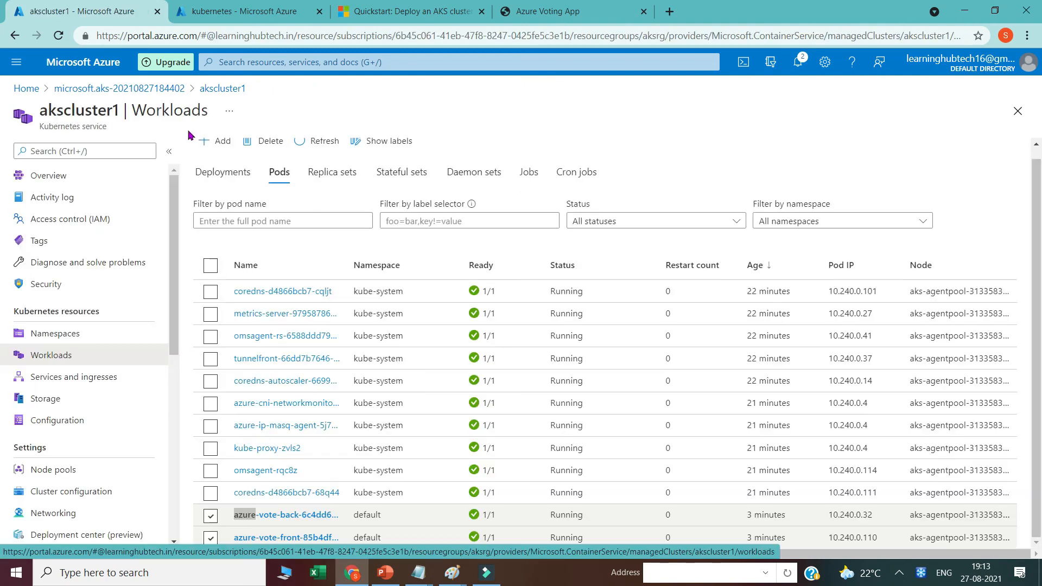
Search the portal for "load", go to the load balancers, and open the kubernetes load balancer.
{"action": "left_click", "coordinate": [245, 61]}
{"action": "type", "text": "loa"}
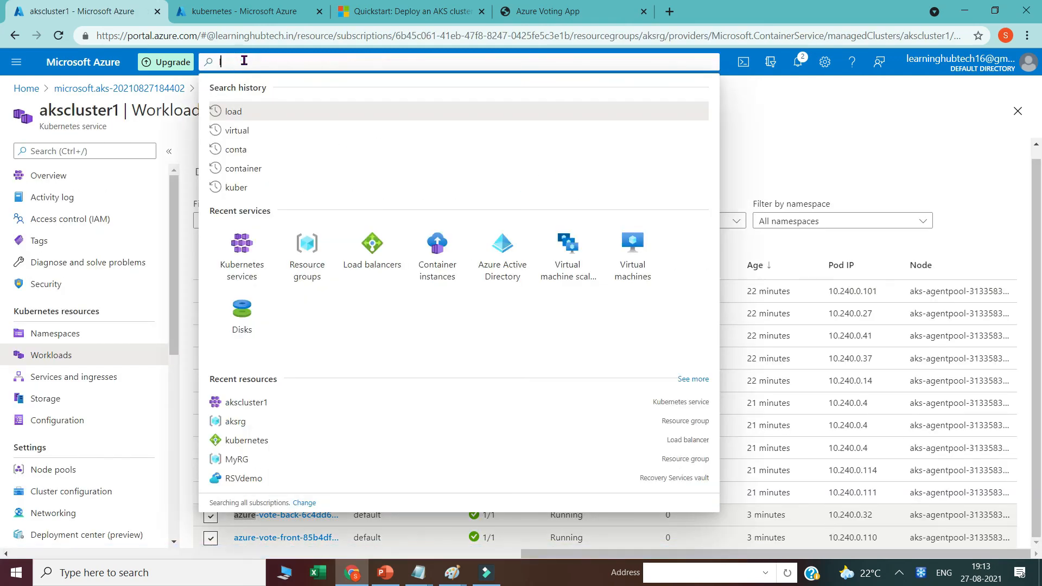
{"action": "type", "text": "d"}
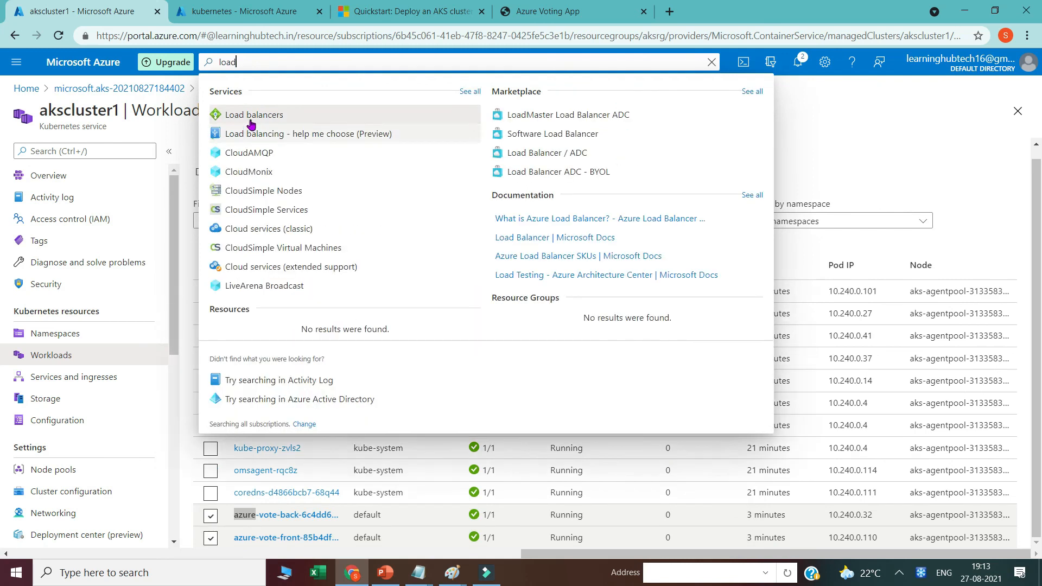
{"action": "left_click", "coordinate": [251, 118]}
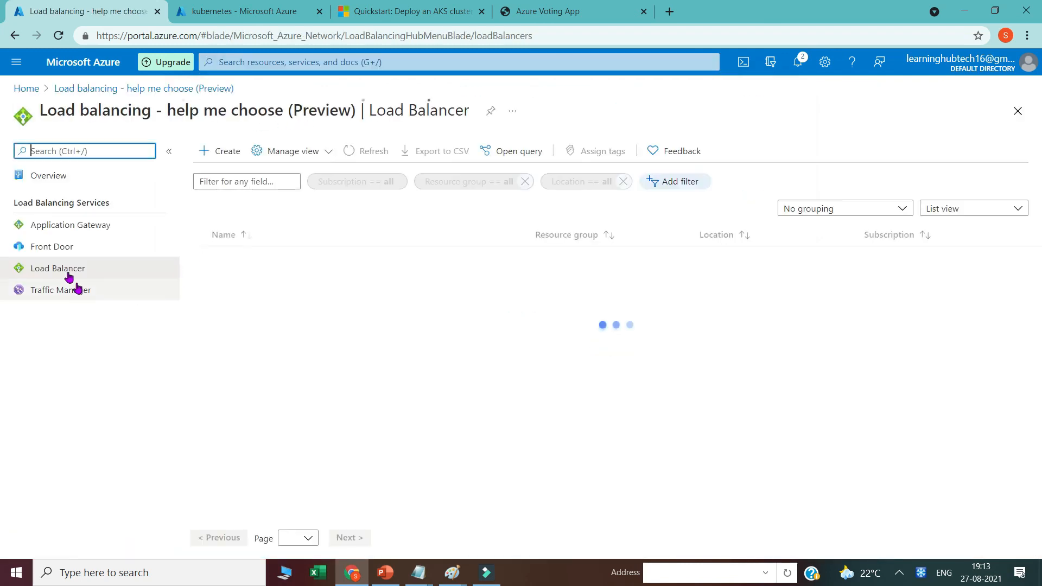
{"action": "left_click", "coordinate": [245, 262]}
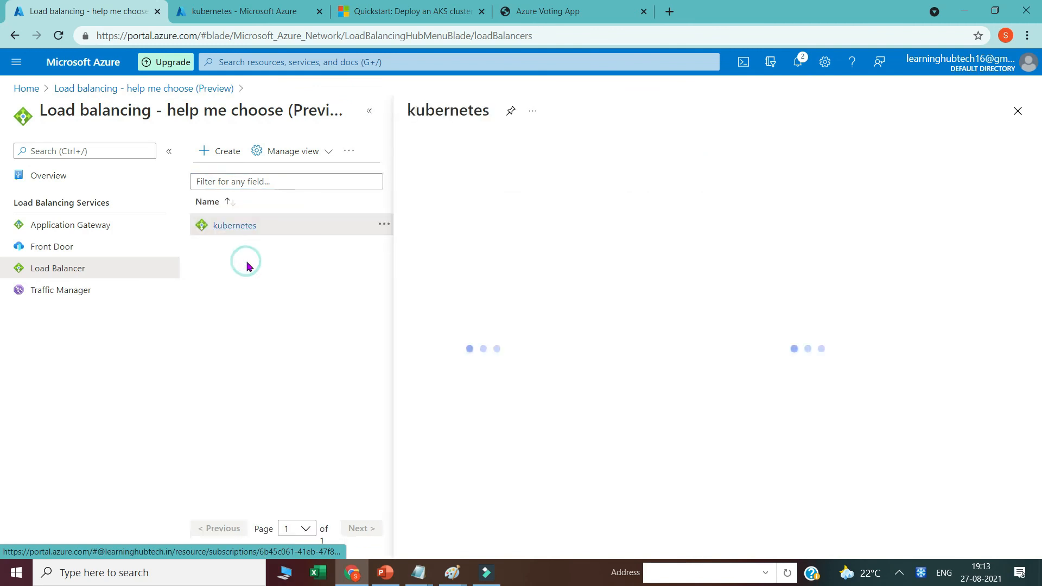
Examine the kubernetes load balancer's backend pools, load balancing rules, frontend IP configuration, and outbound rules.
{"action": "left_click", "coordinate": [455, 334]}
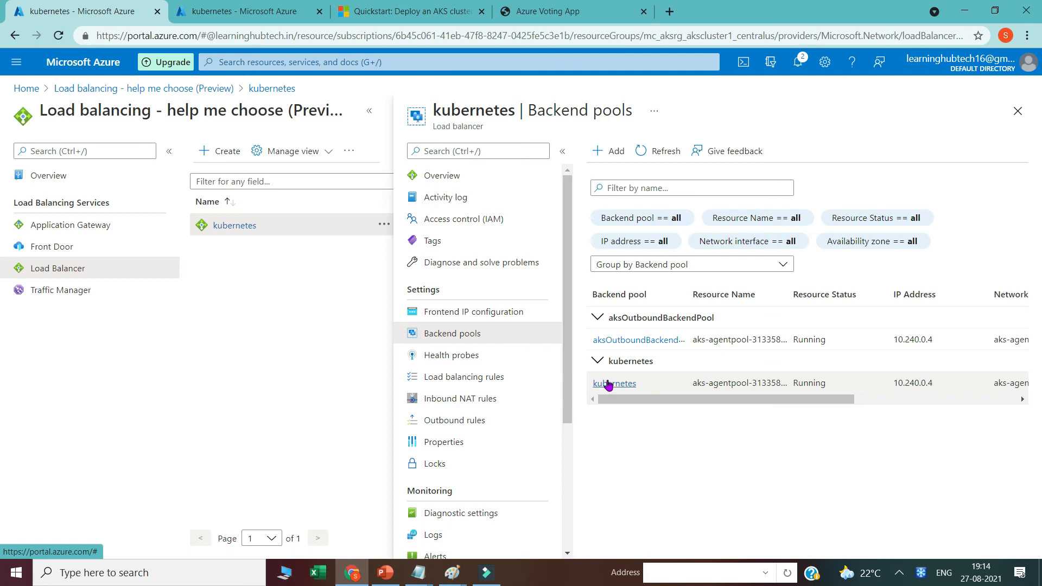
{"action": "left_click", "coordinate": [462, 381]}
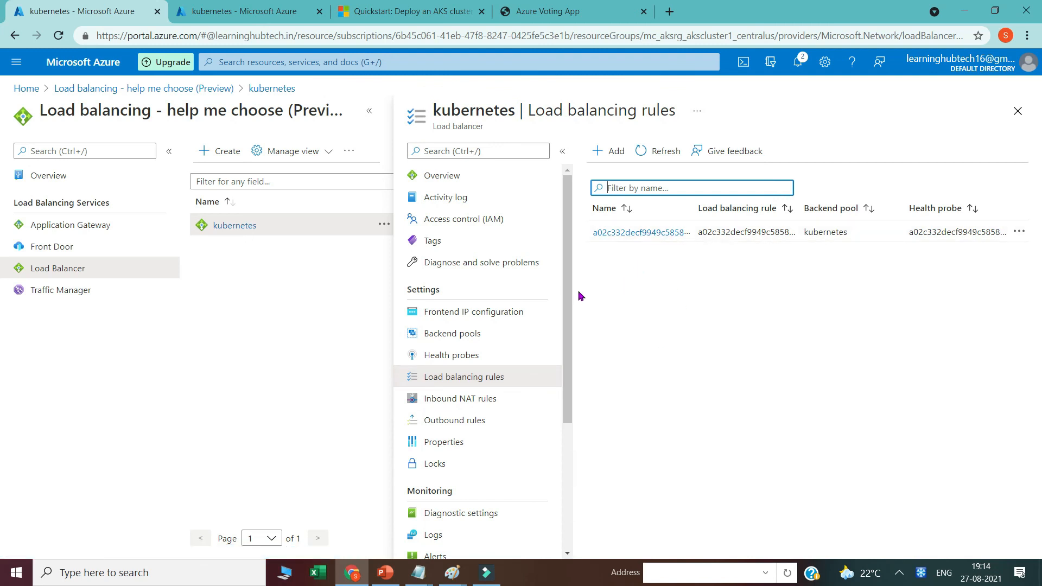
{"action": "left_click", "coordinate": [453, 314]}
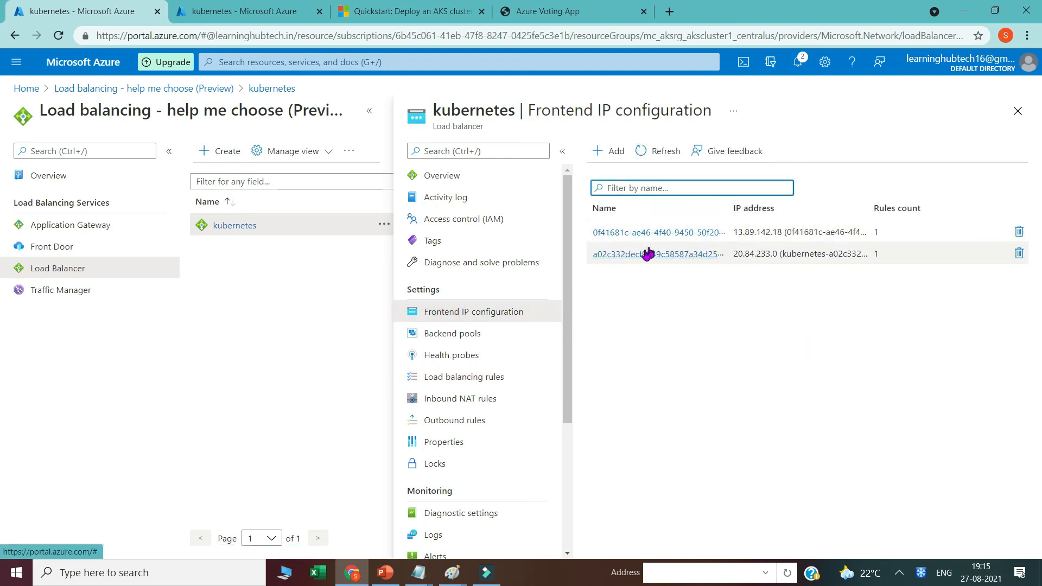
{"action": "left_click", "coordinate": [450, 423]}
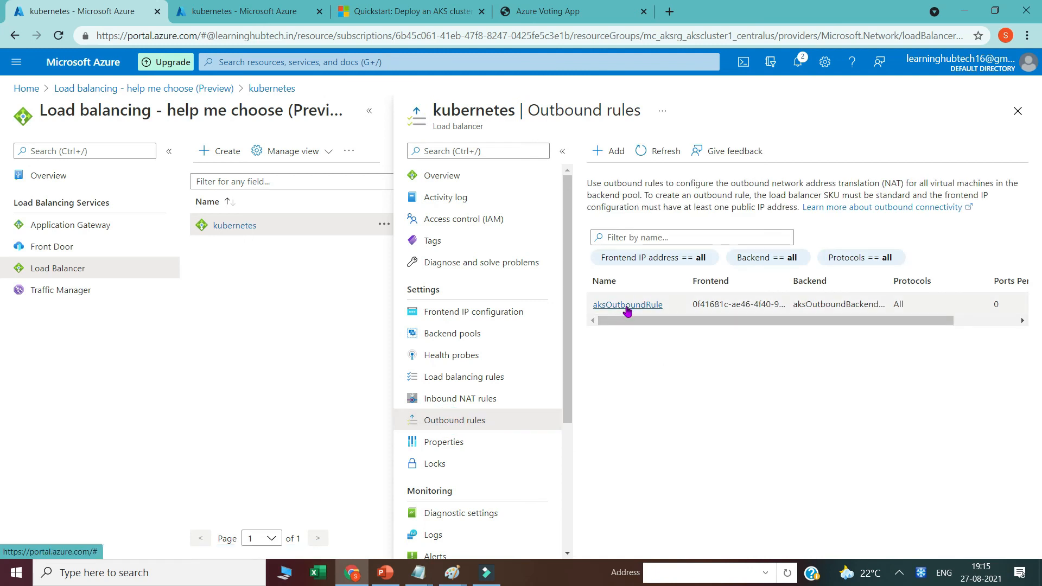
Compare the load balancer's 20.84.233.0 frontend IP entry with the address used by the Azure Voting App.
{"action": "left_click", "coordinate": [490, 313]}
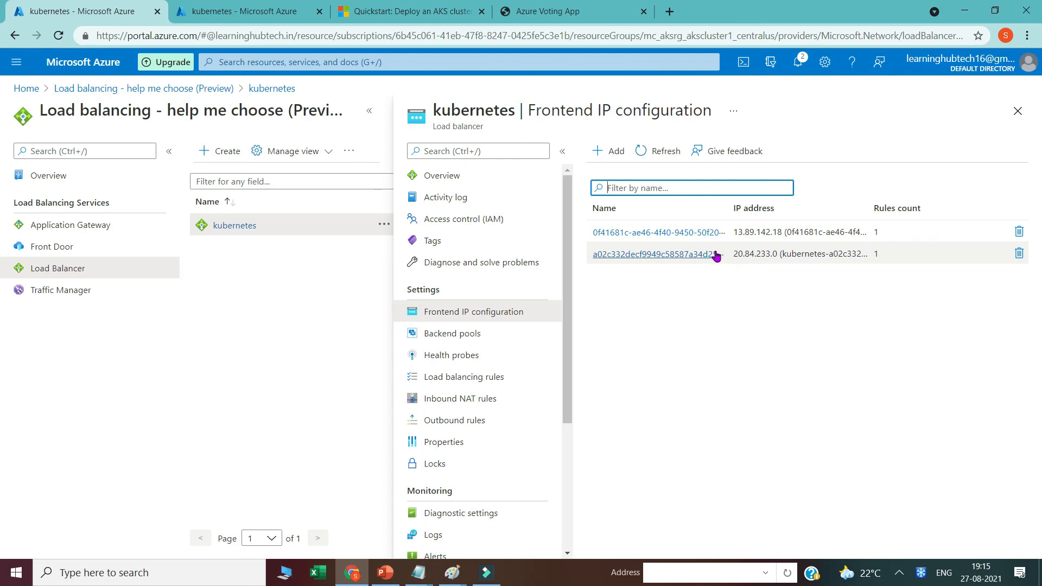
{"action": "left_click", "coordinate": [543, 11]}
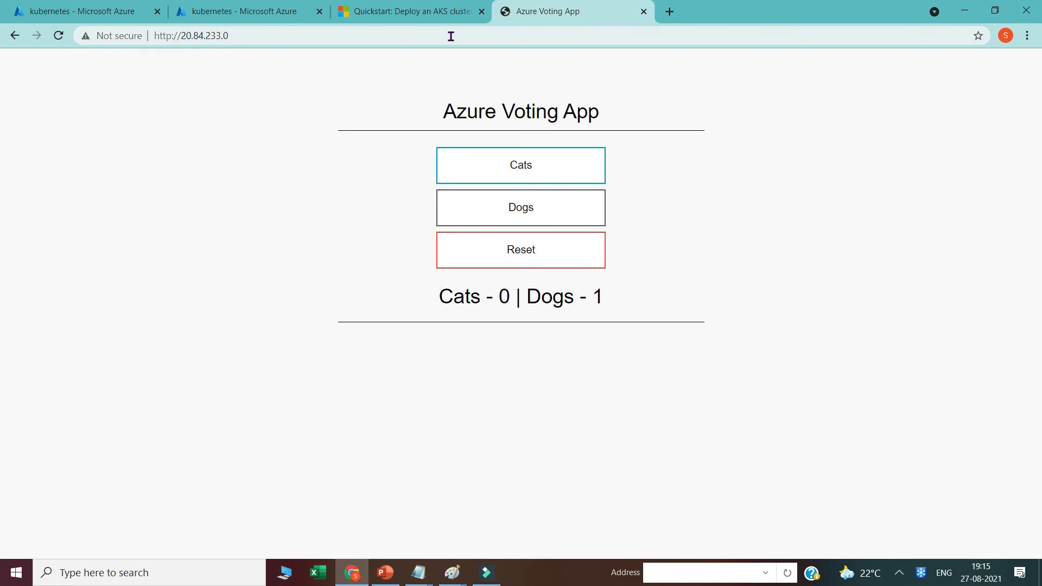
{"action": "left_click", "coordinate": [108, 12]}
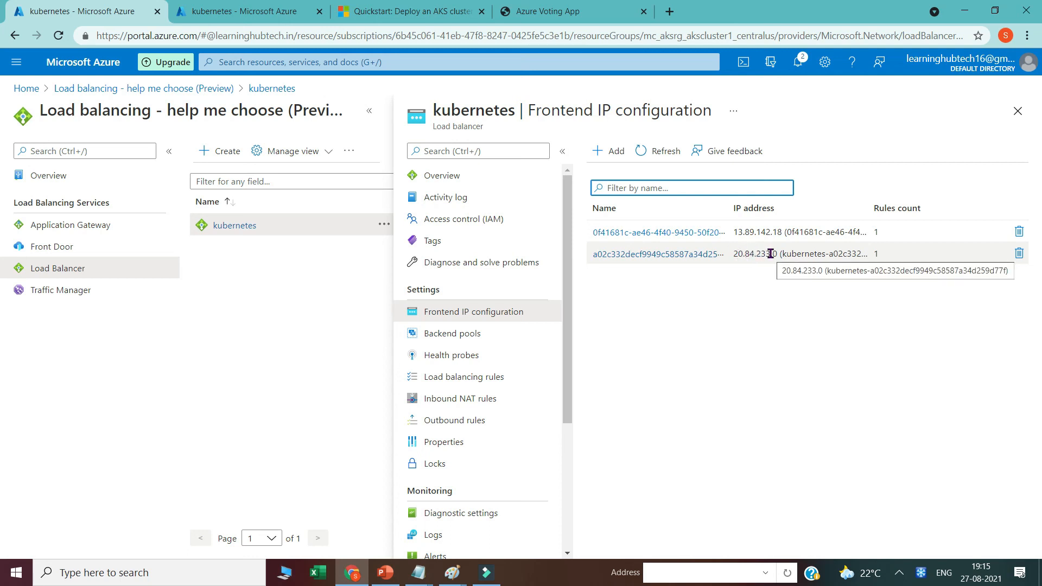
Open the 20.84.233.0 frontend IP configuration and examine its TCP-80 load balancing rule's ports, backend pool, health probe, and remaining settings.
{"action": "left_click", "coordinate": [627, 254]}
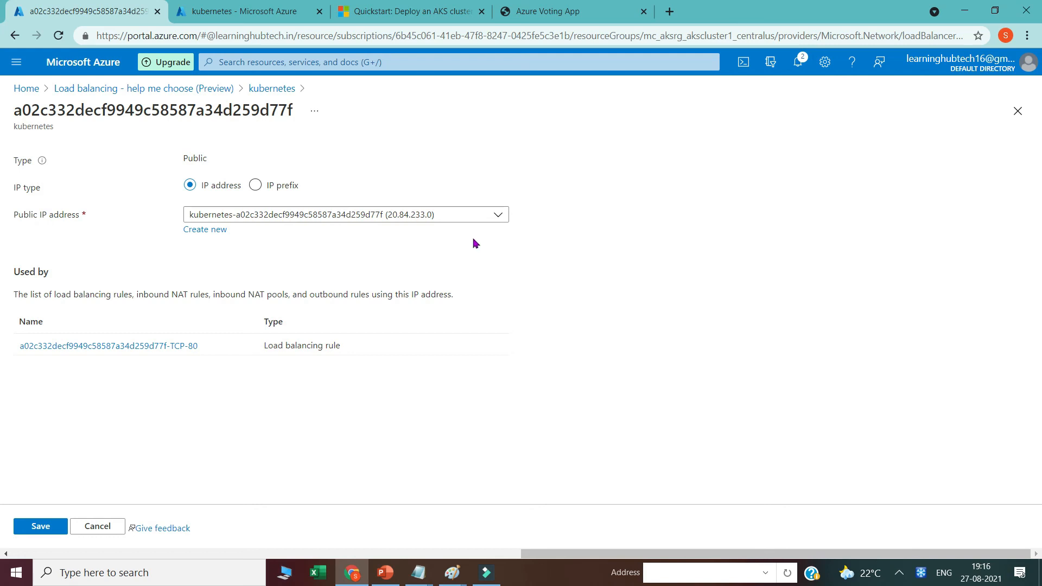
{"action": "left_click", "coordinate": [87, 346]}
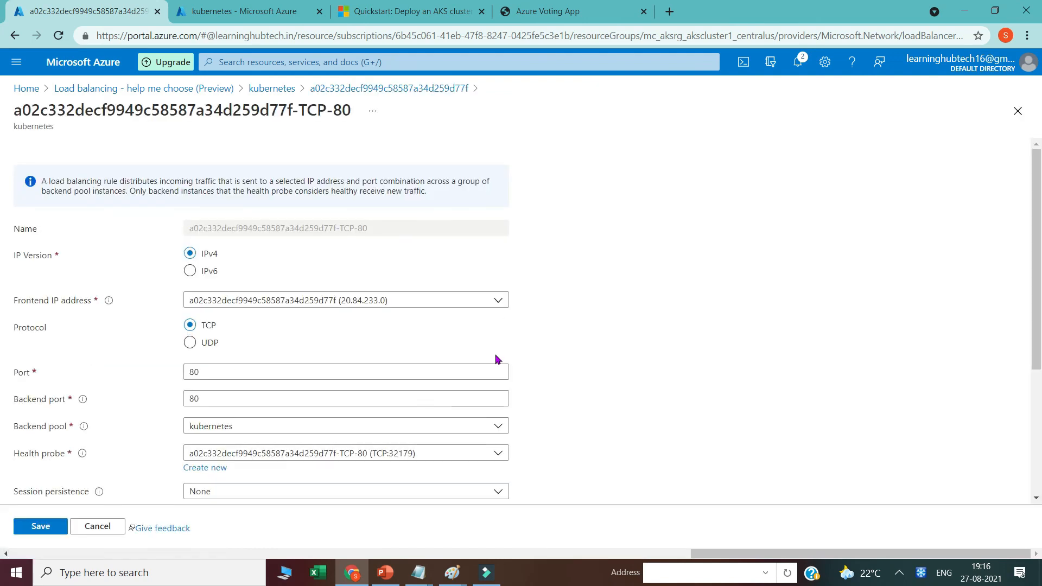
{"action": "scroll", "coordinate": [297, 356], "scroll_direction": "down", "scroll_amount": 1}
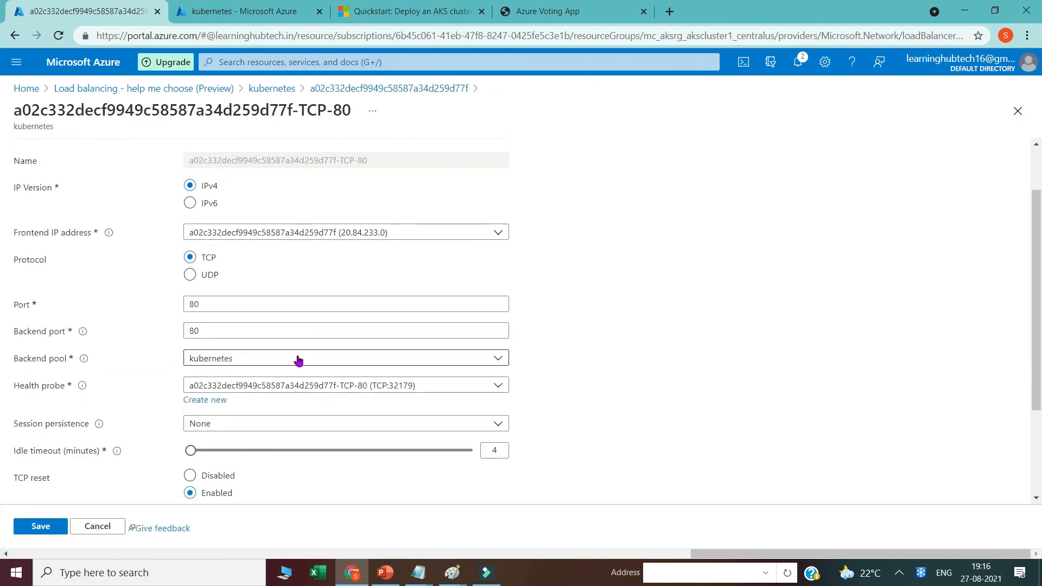
{"action": "scroll", "coordinate": [301, 365], "scroll_direction": "up", "scroll_amount": 1}
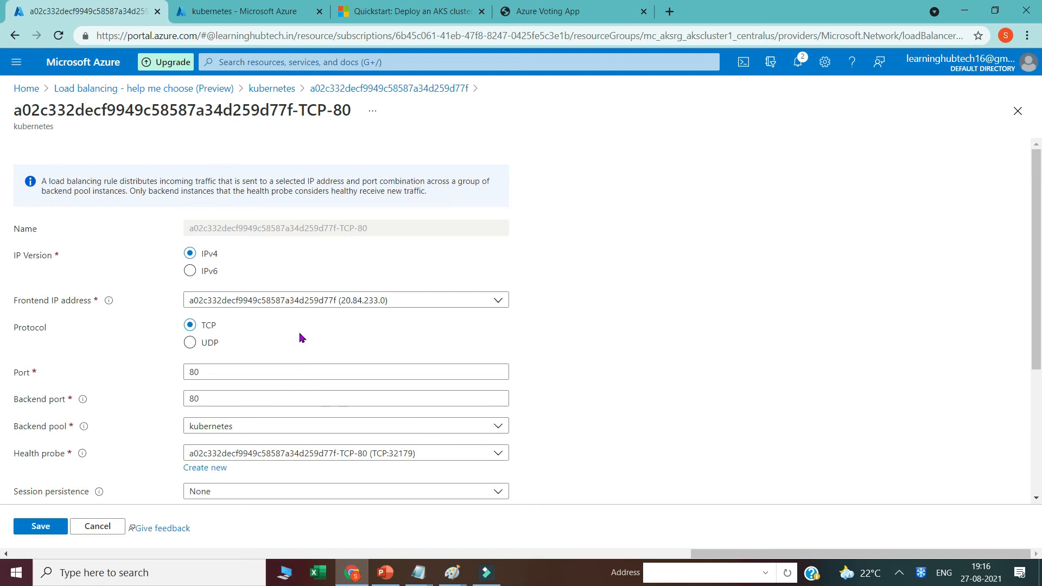
{"action": "scroll", "coordinate": [300, 335], "scroll_direction": "down", "scroll_amount": 1}
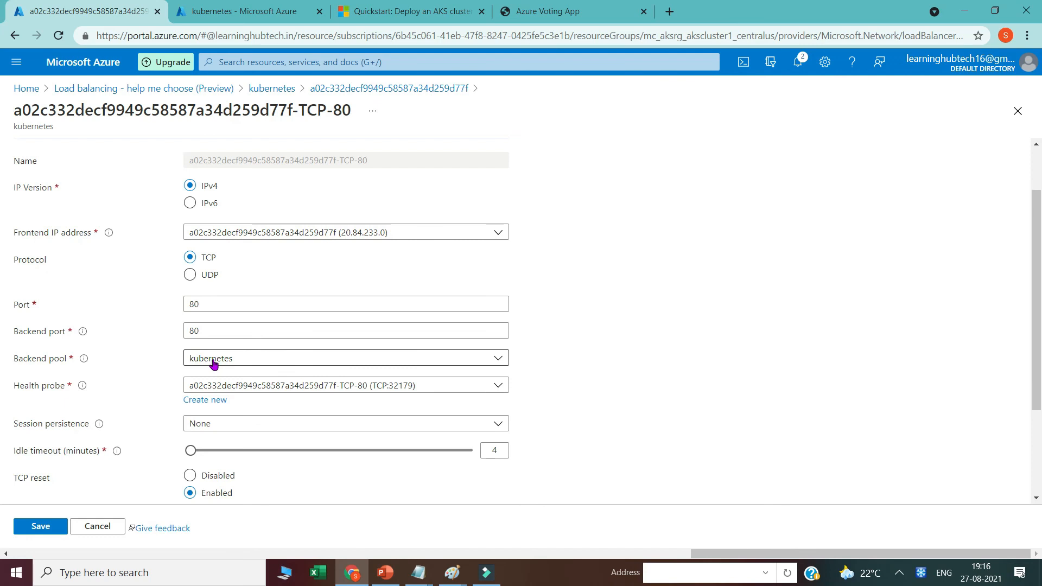
{"action": "scroll", "coordinate": [213, 363], "scroll_direction": "down", "scroll_amount": 2}
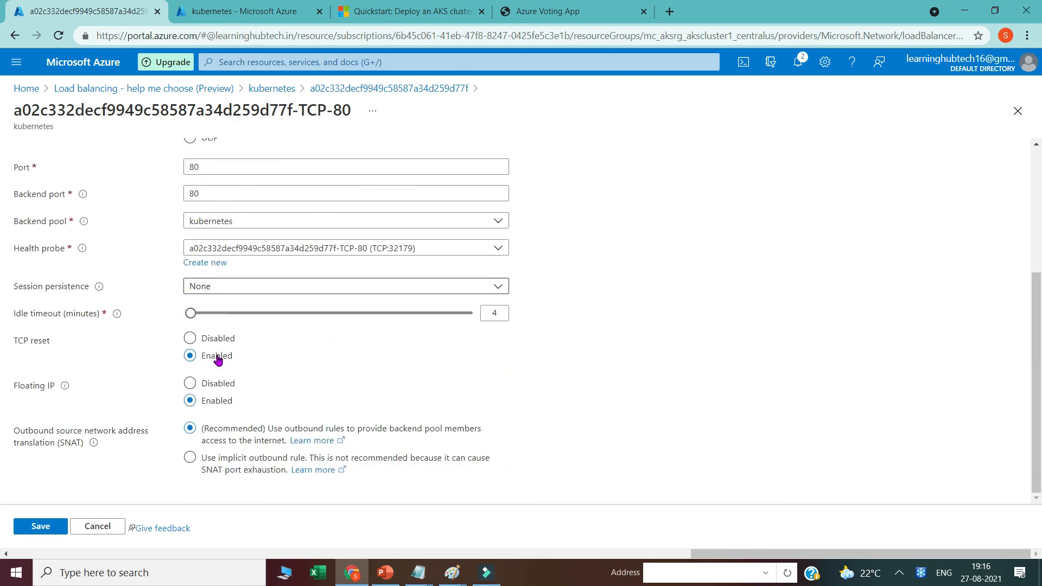
{"action": "scroll", "coordinate": [218, 362], "scroll_direction": "up", "scroll_amount": 3}
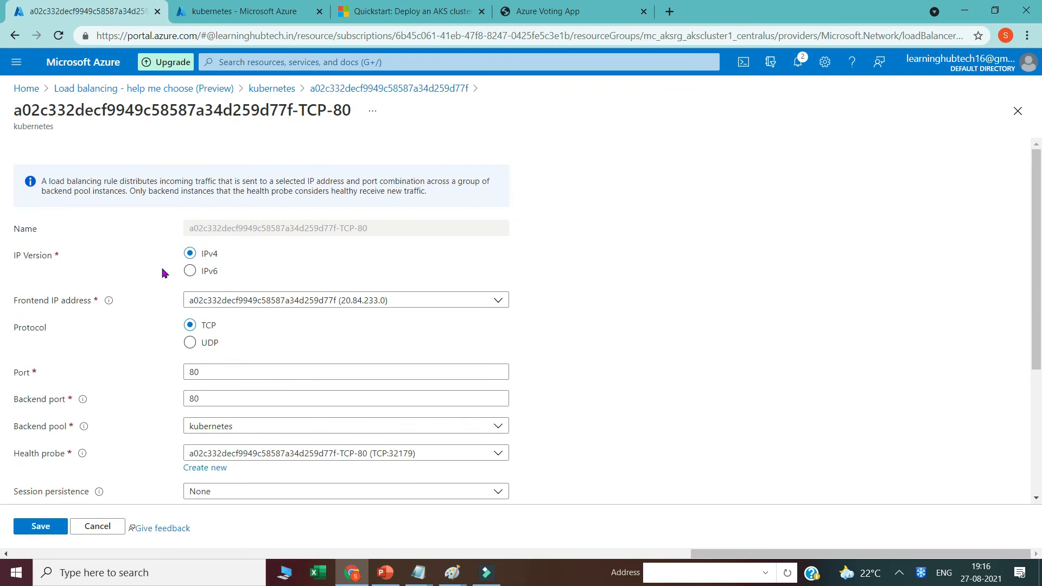